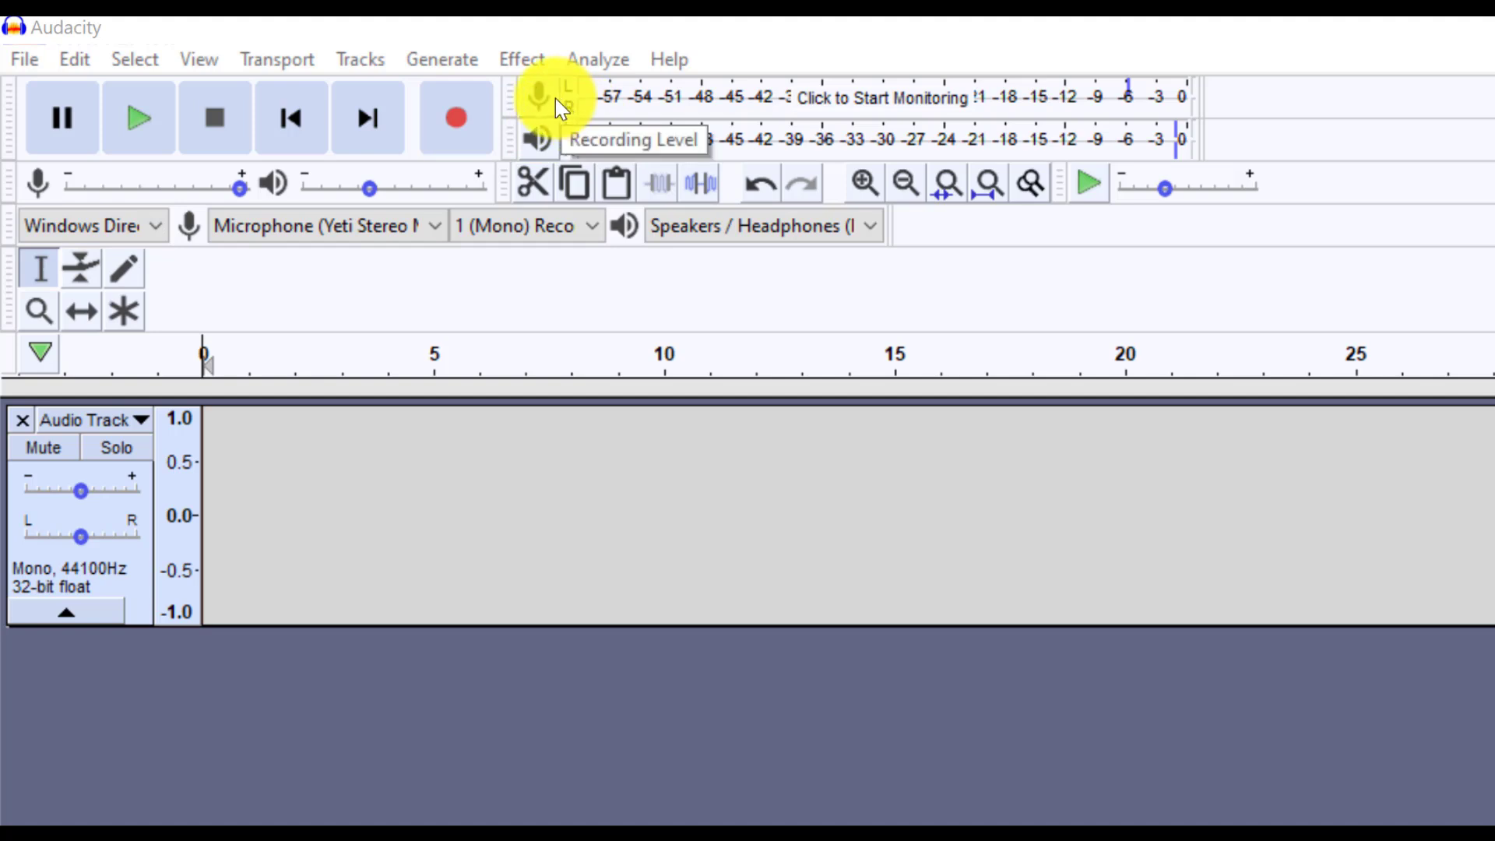
# - Check the microphone input level and keep Windows DirectSound as the audio host
pyautogui.click(824, 105)
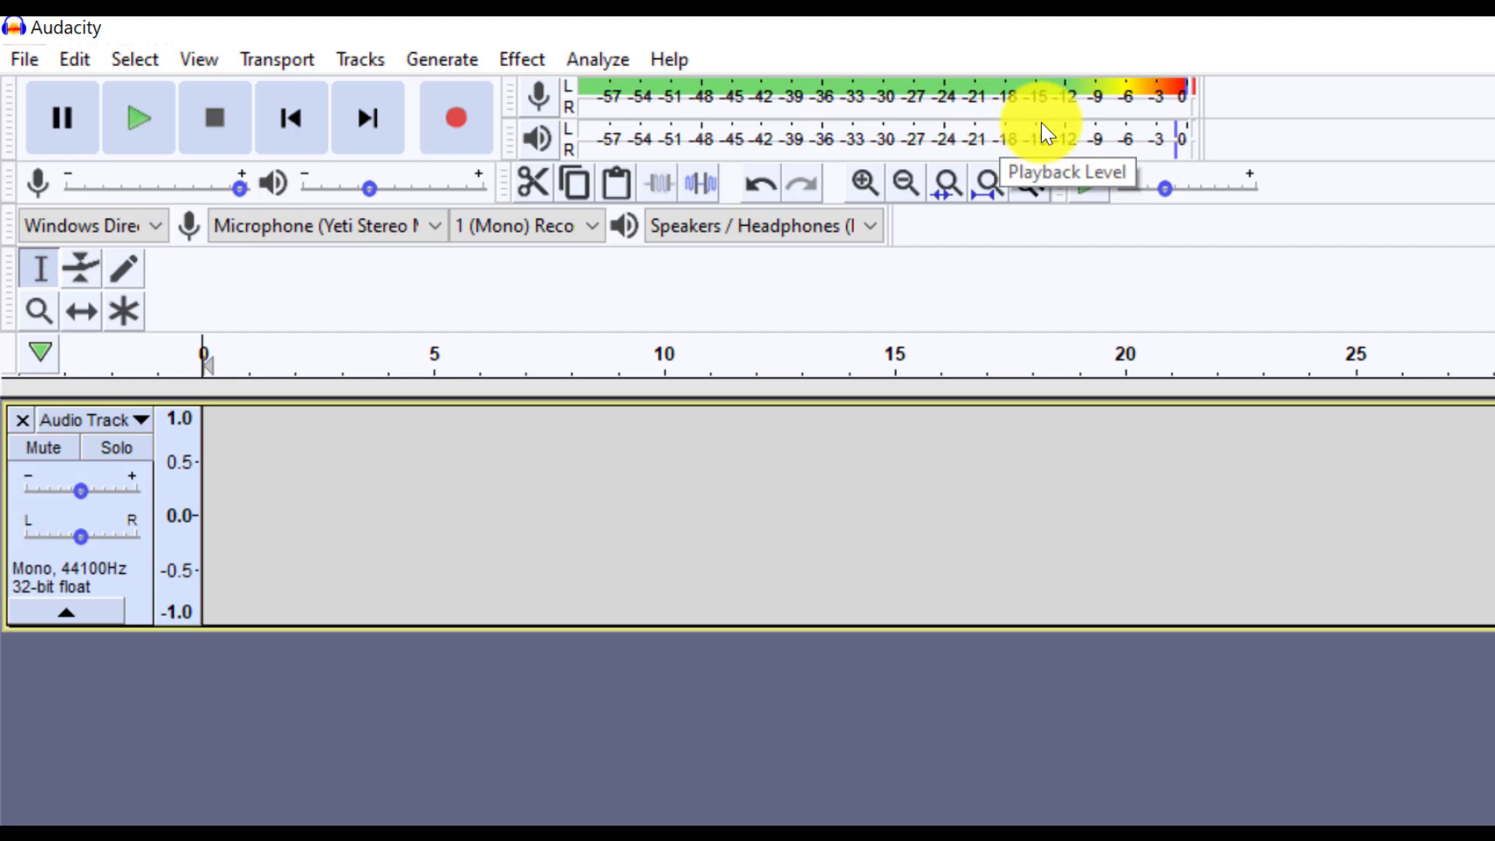
pyautogui.click(678, 100)
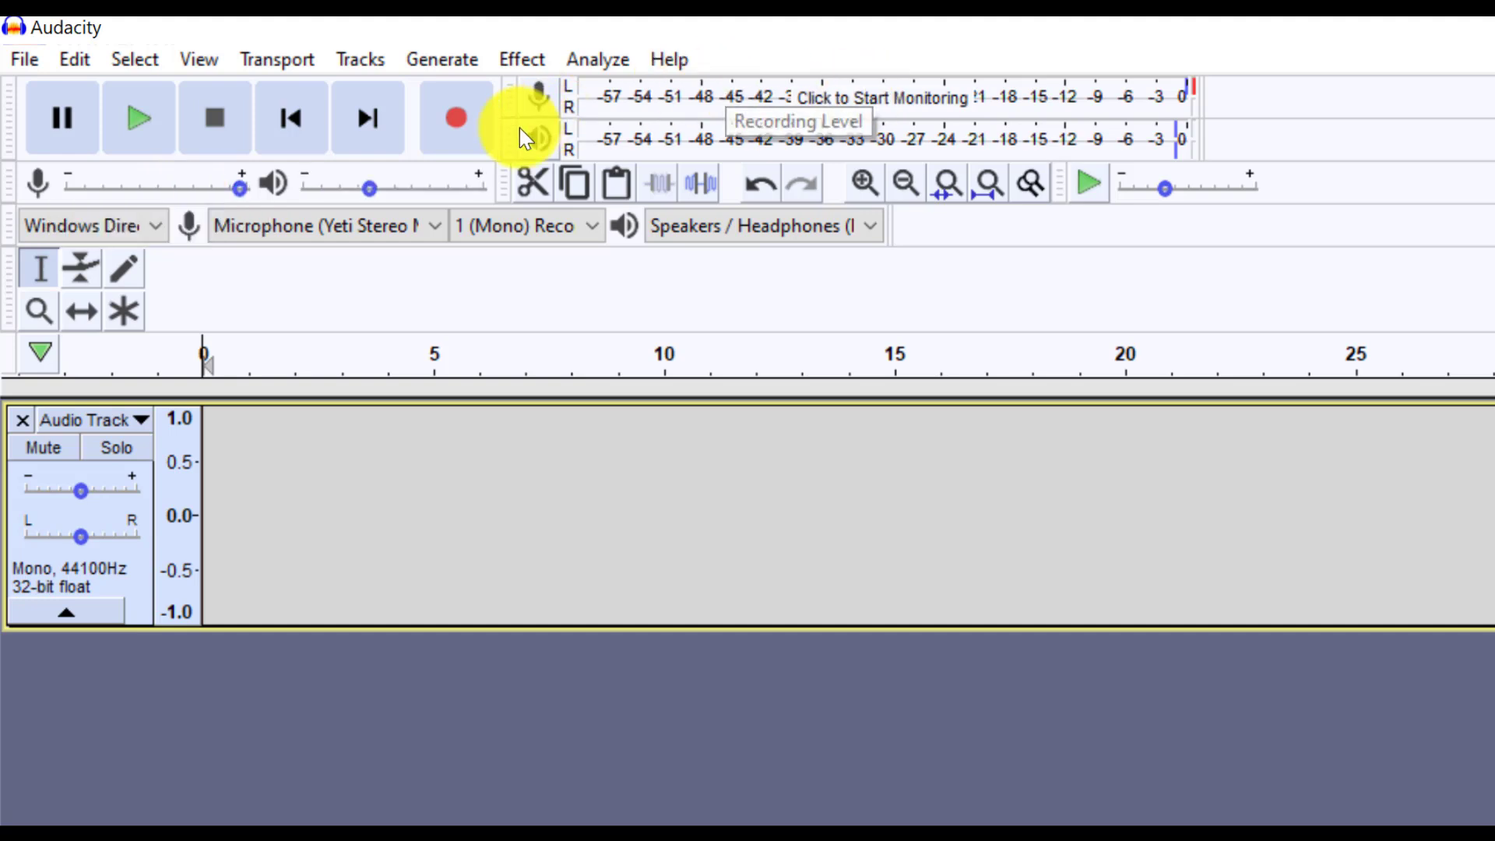
pyautogui.moveTo(368, 190)
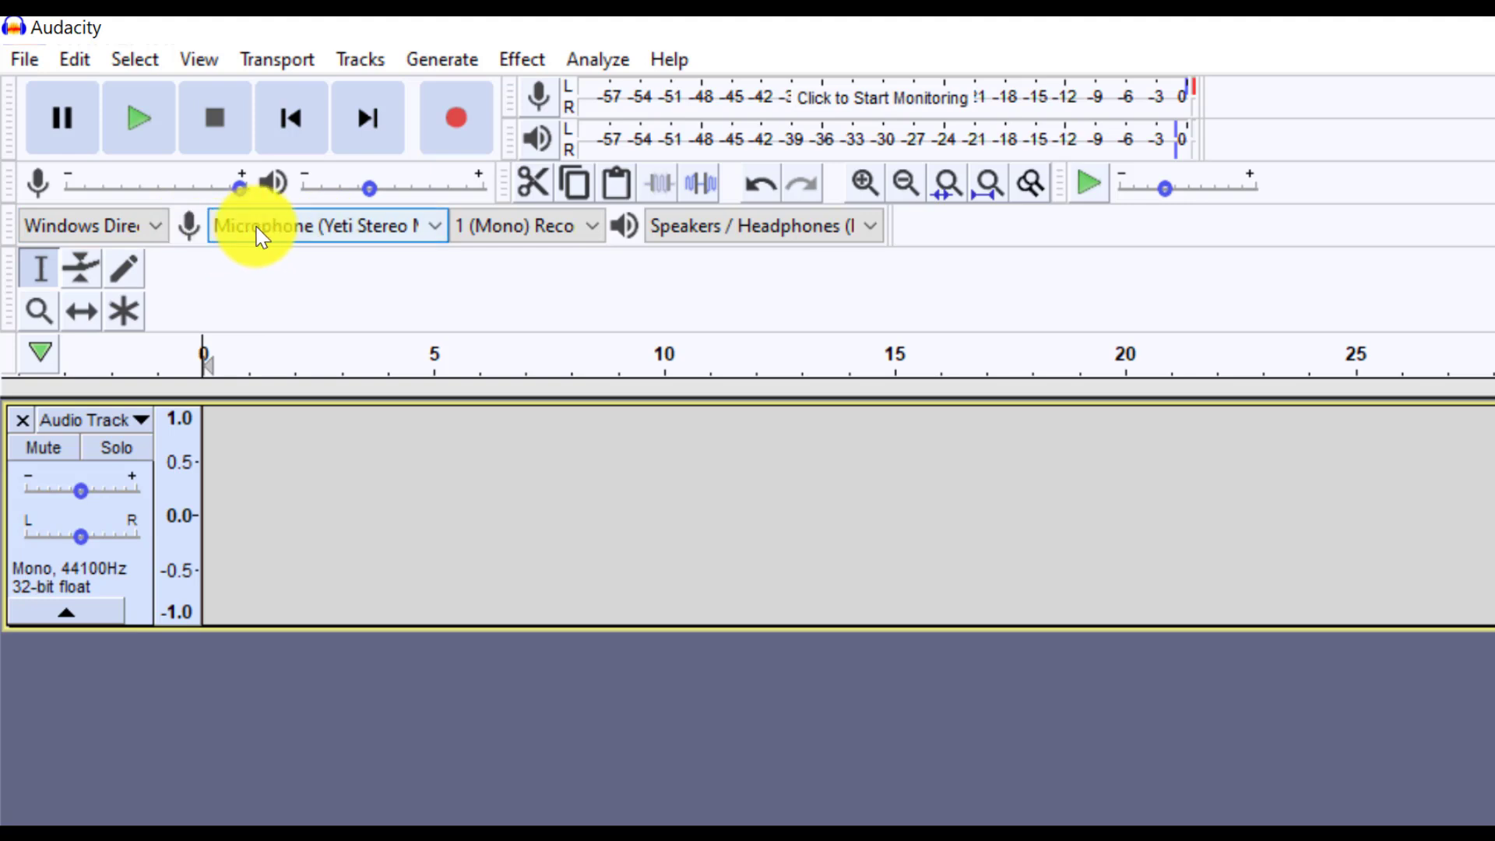
pyautogui.click(101, 227)
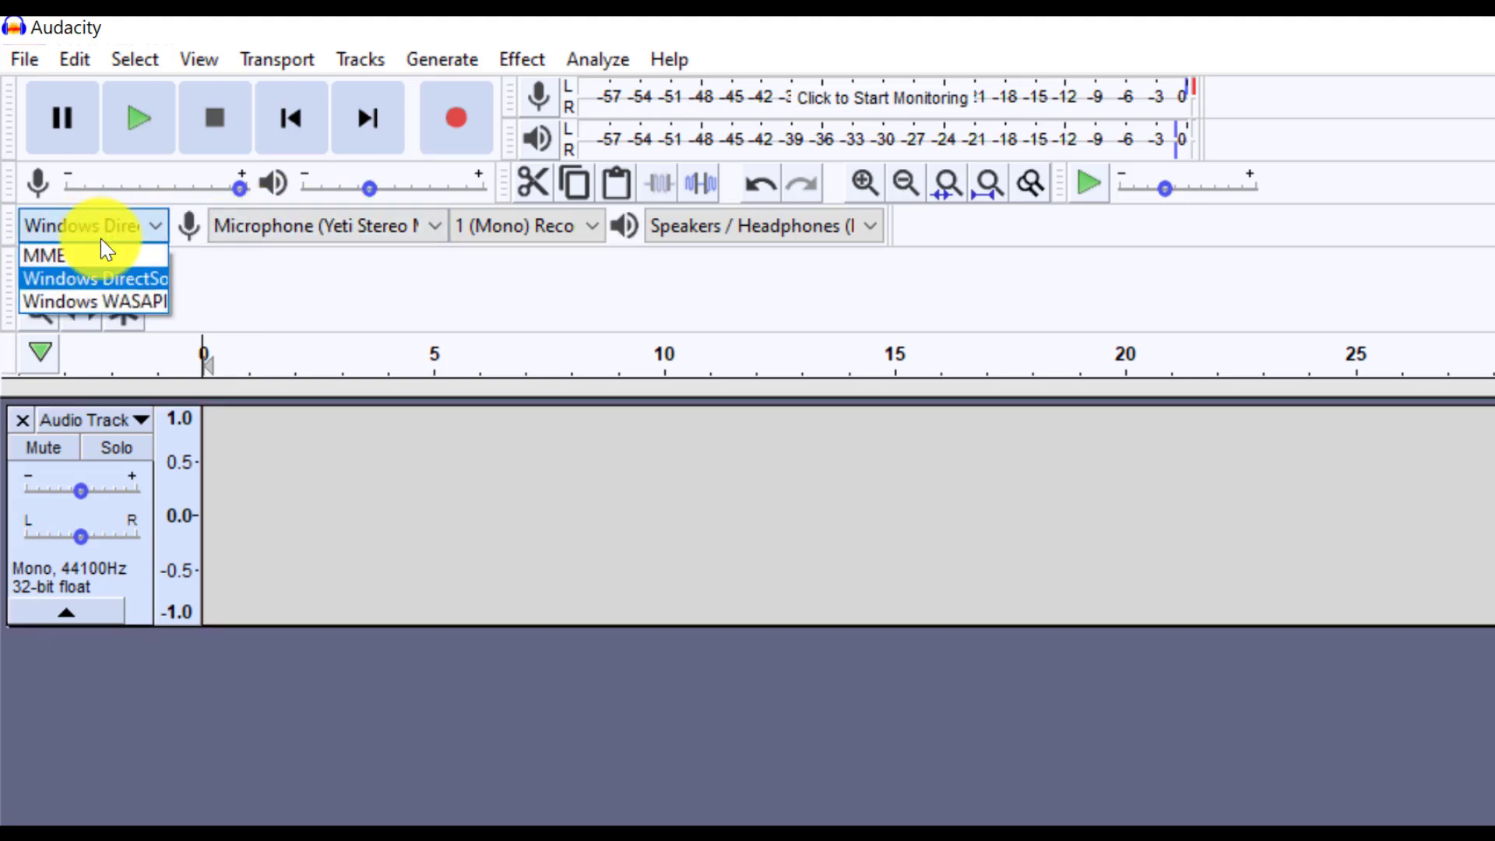
pyautogui.click(137, 292)
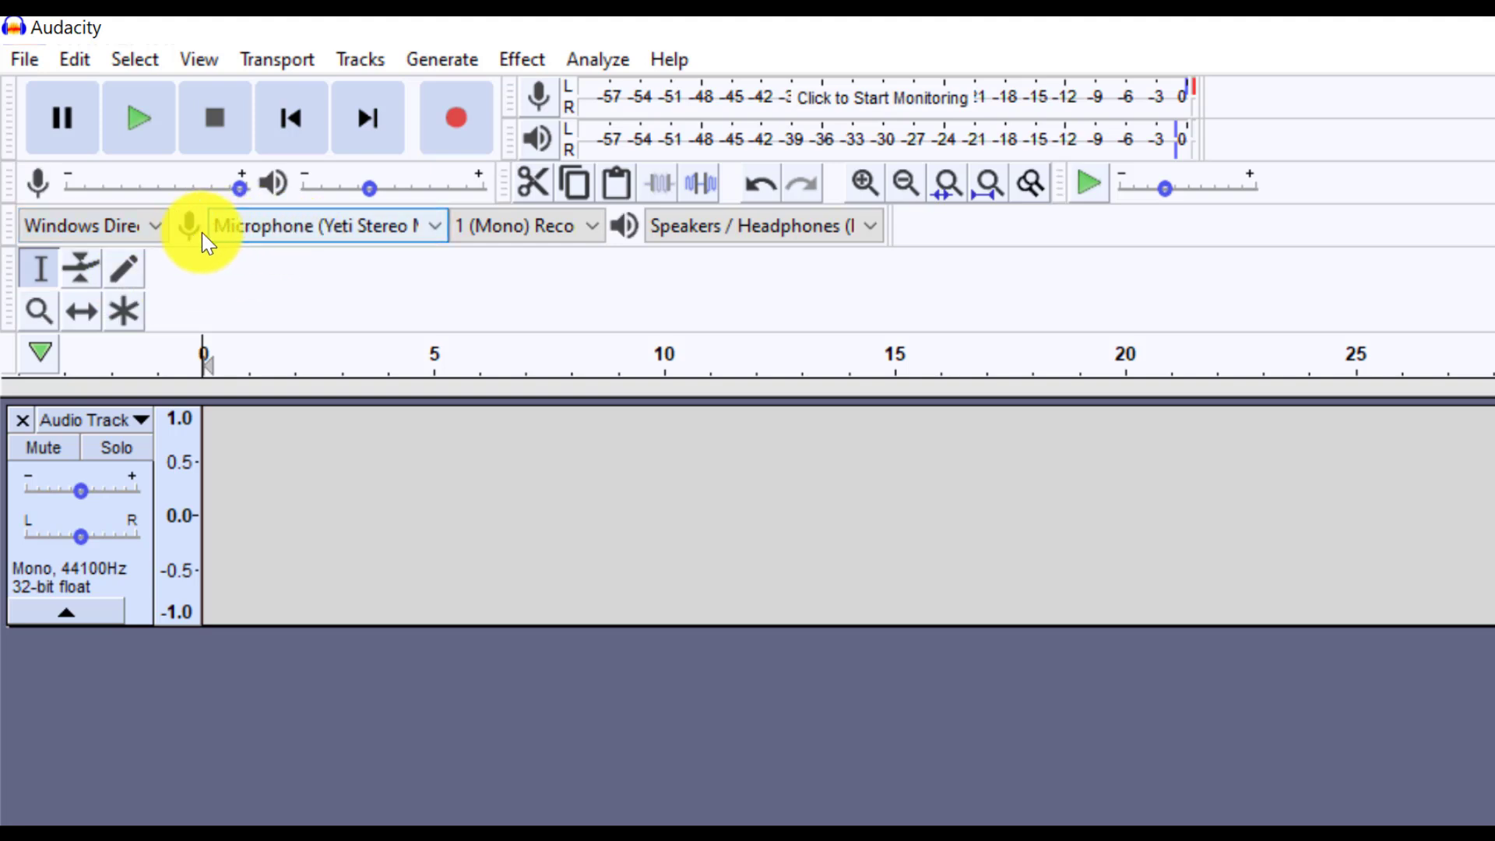
# - Keep the Yeti microphone recording in mono, with the current speakers for playback
pyautogui.click(281, 243)
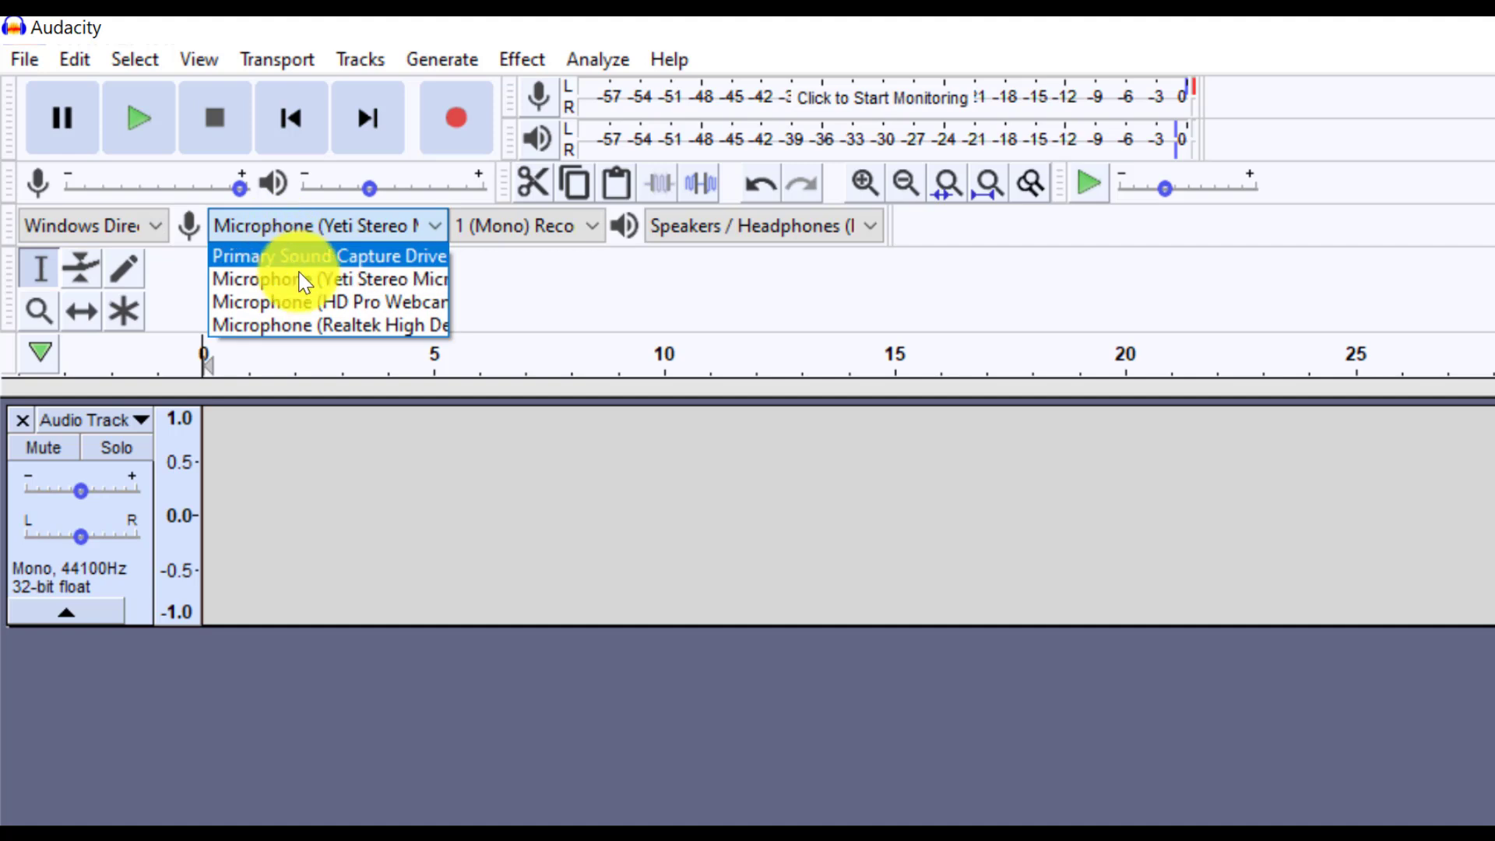
pyautogui.click(356, 279)
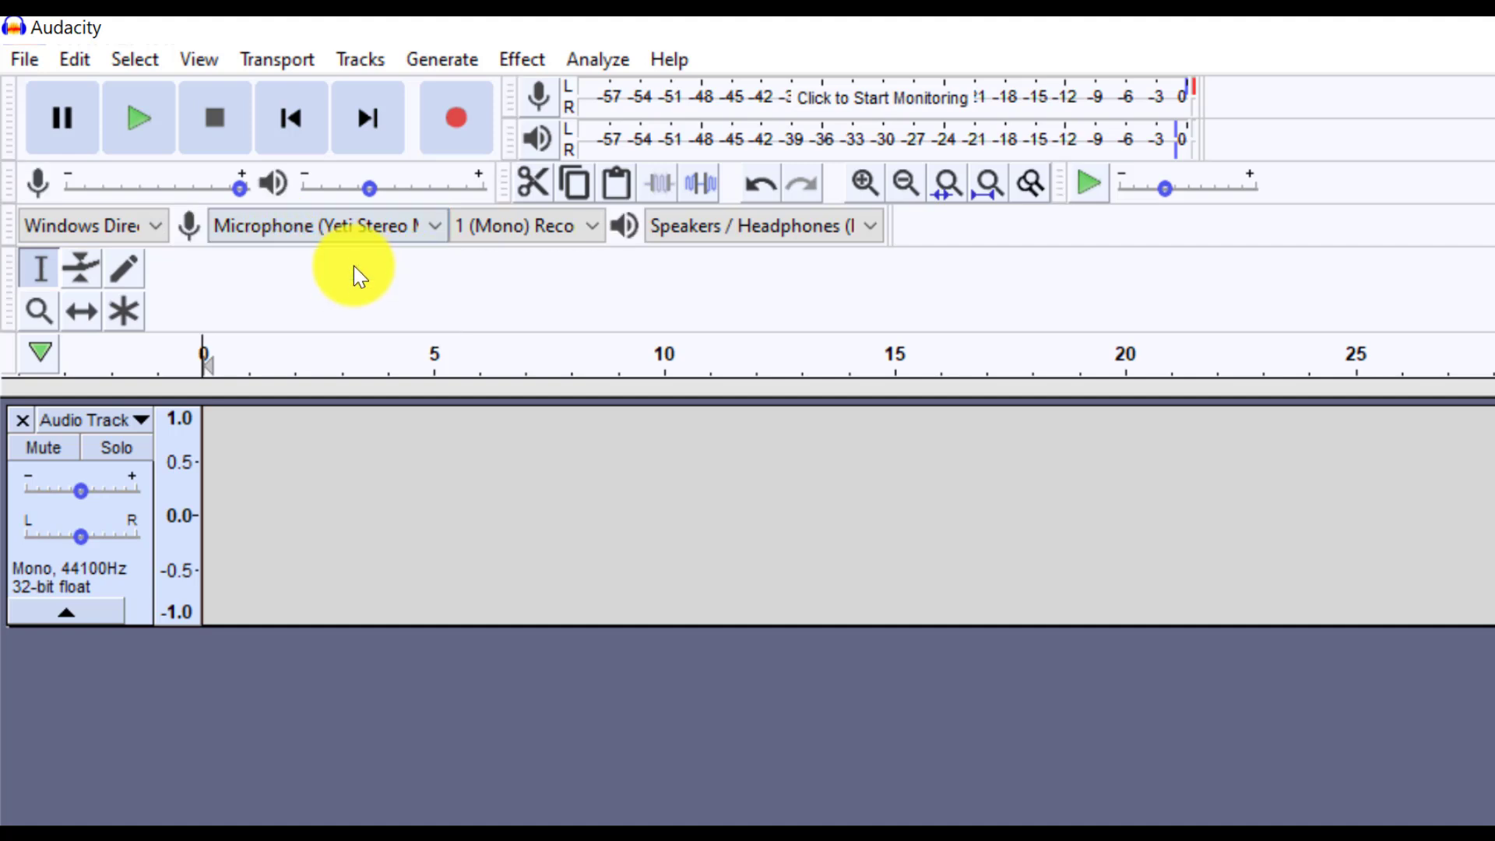
pyautogui.click(497, 236)
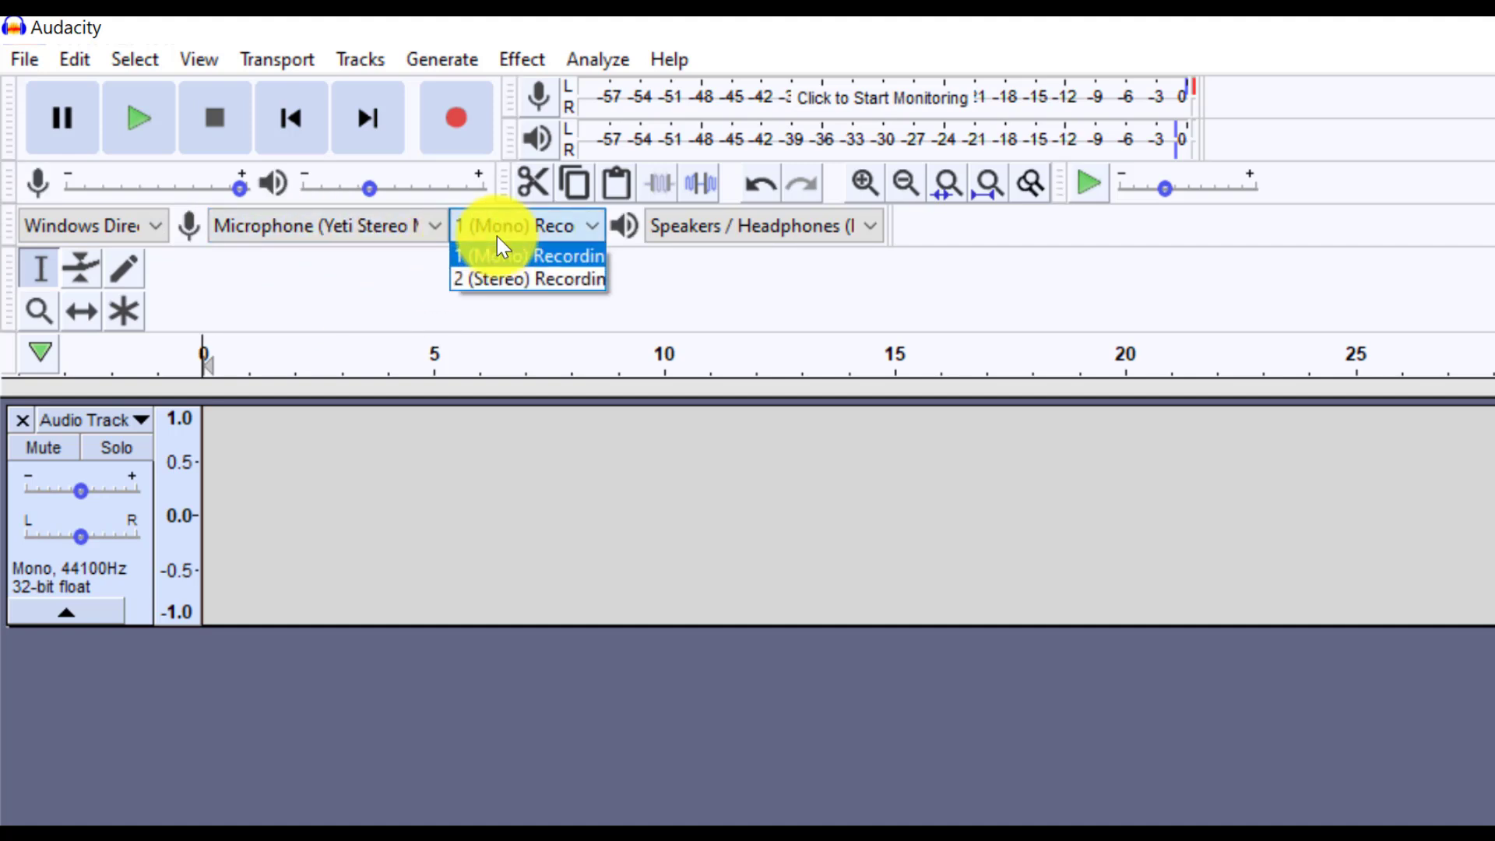
pyautogui.click(535, 262)
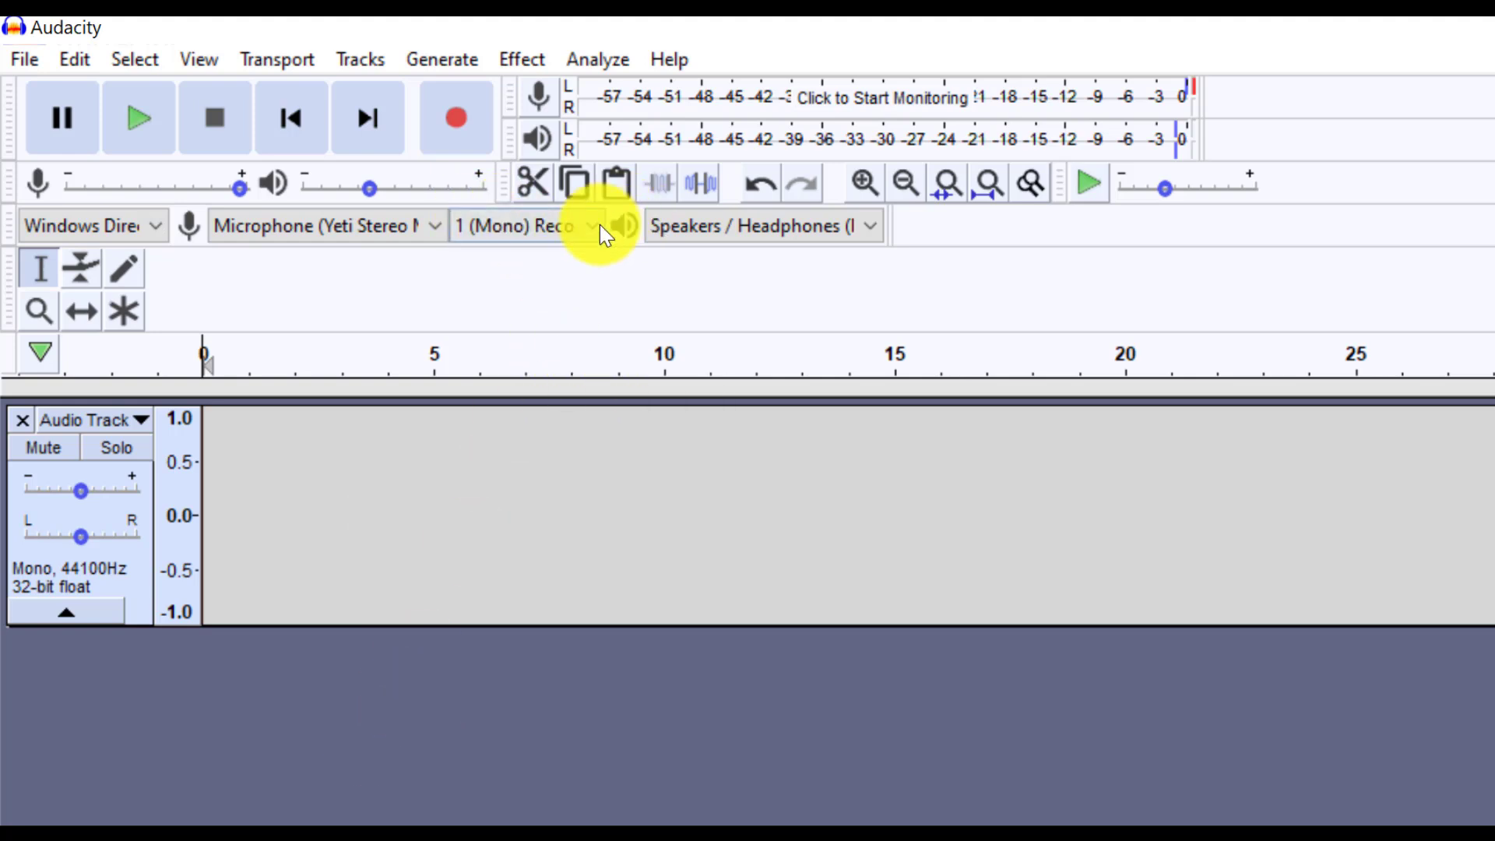
pyautogui.click(716, 227)
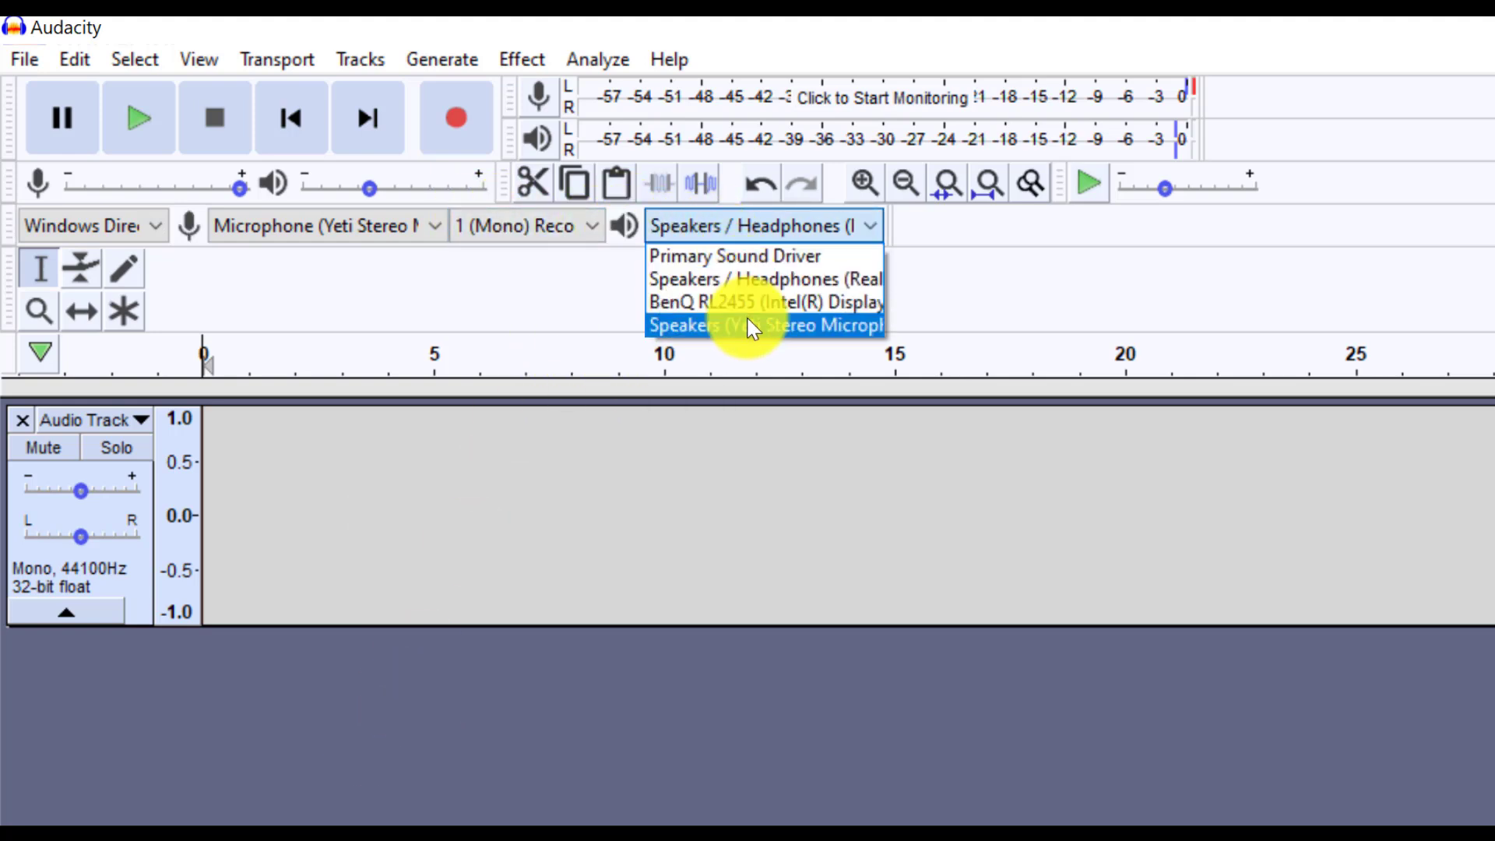
pyautogui.click(768, 278)
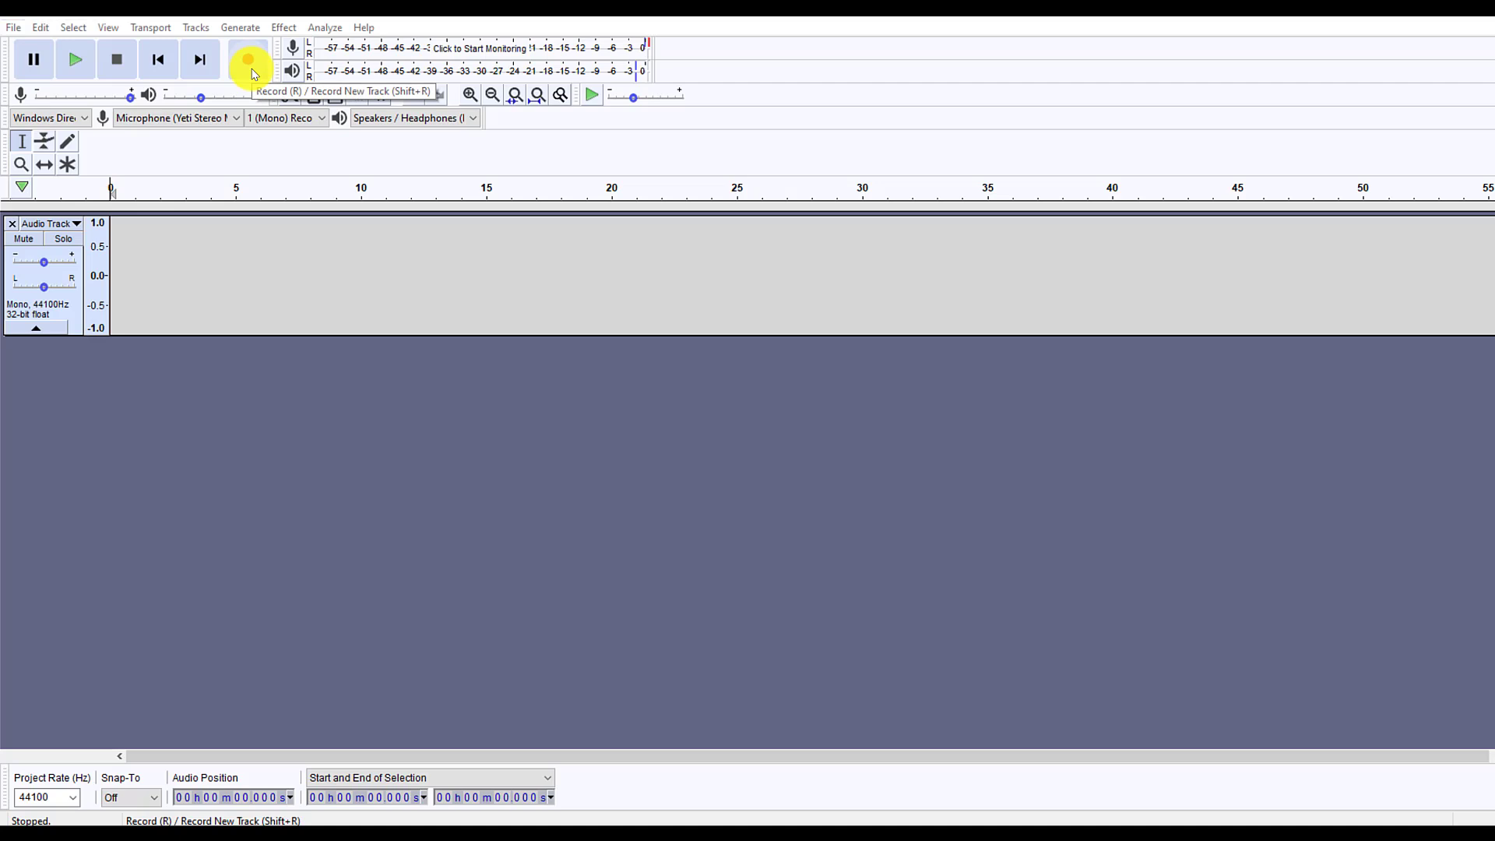
# - Record a first voice take, stop it, and briefly play it back
pyautogui.click(249, 59)
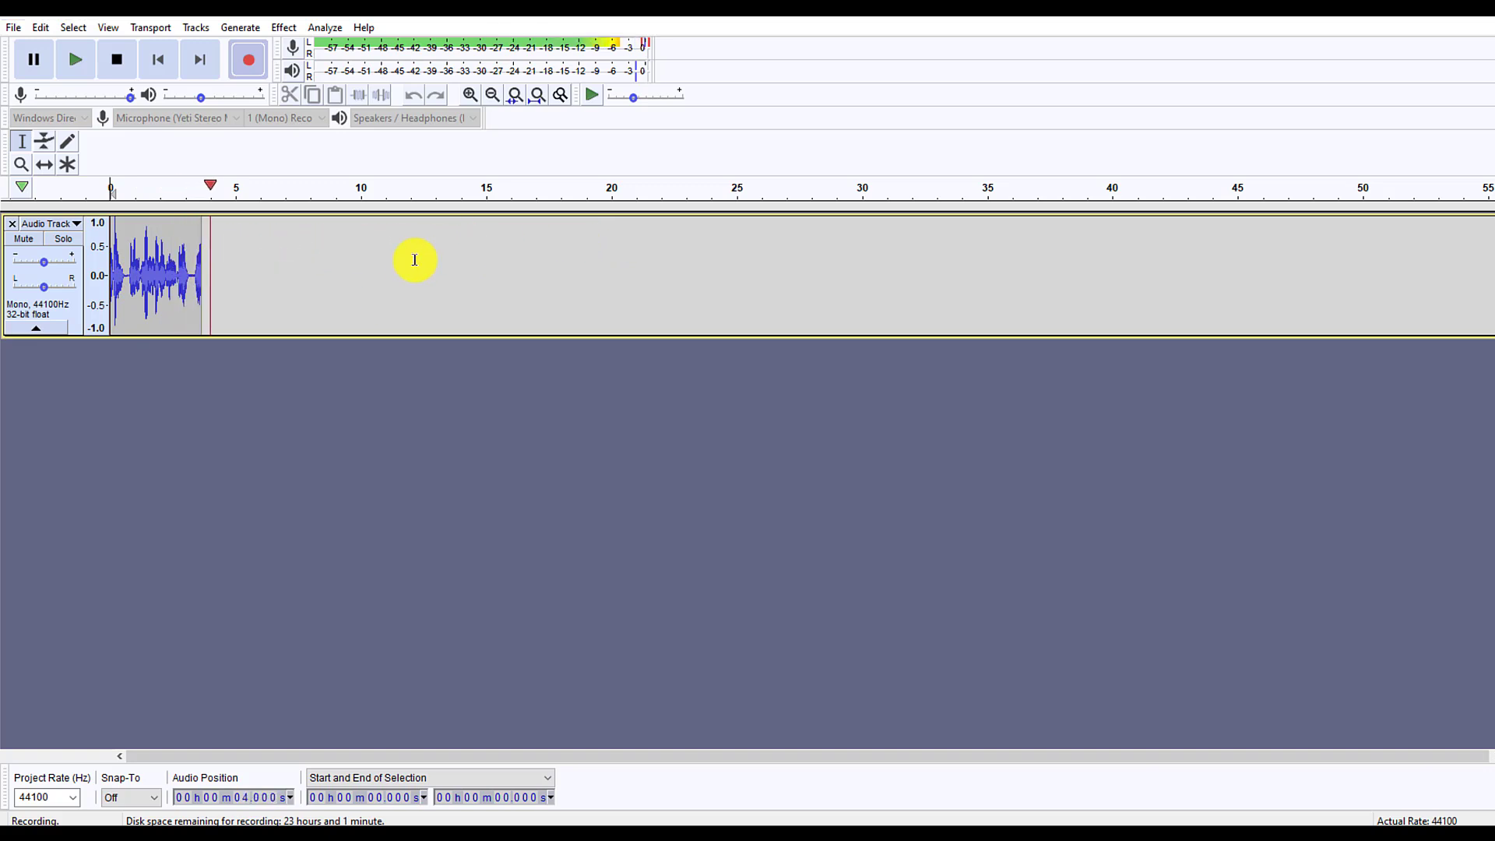
pyautogui.click(121, 63)
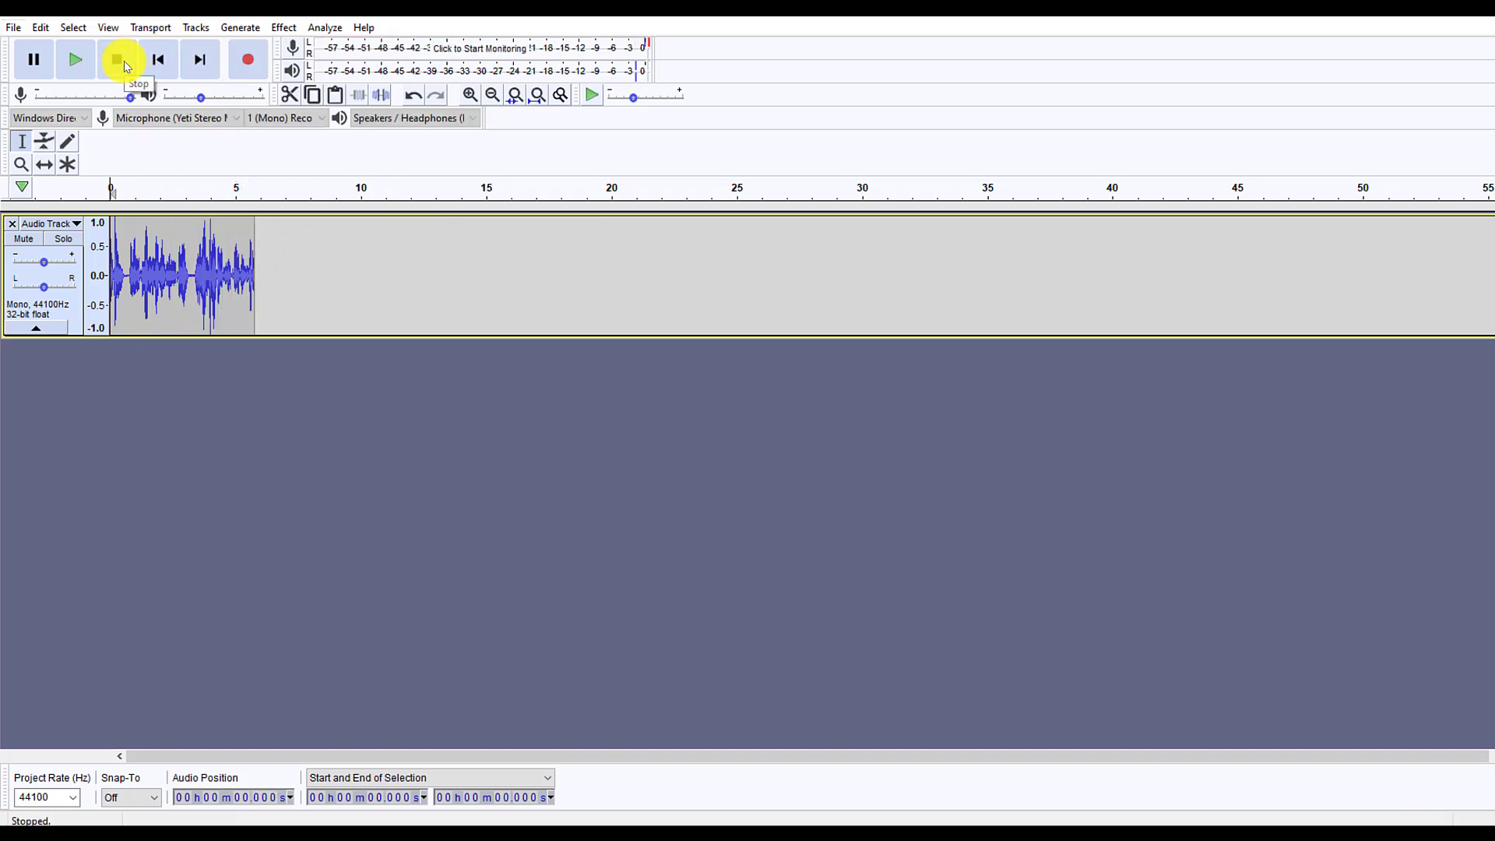
pyautogui.click(75, 60)
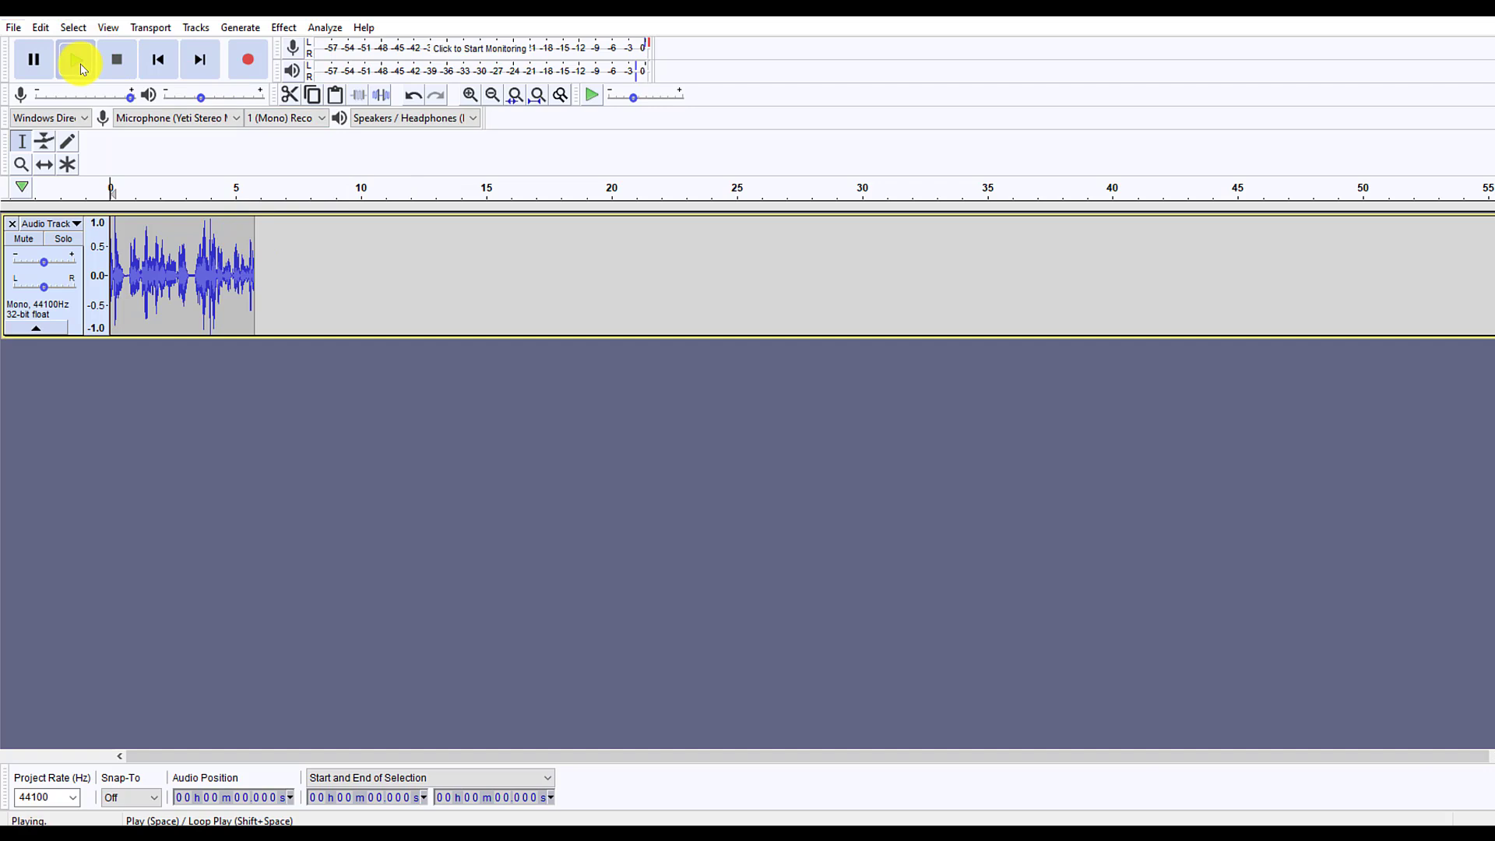
pyautogui.click(33, 59)
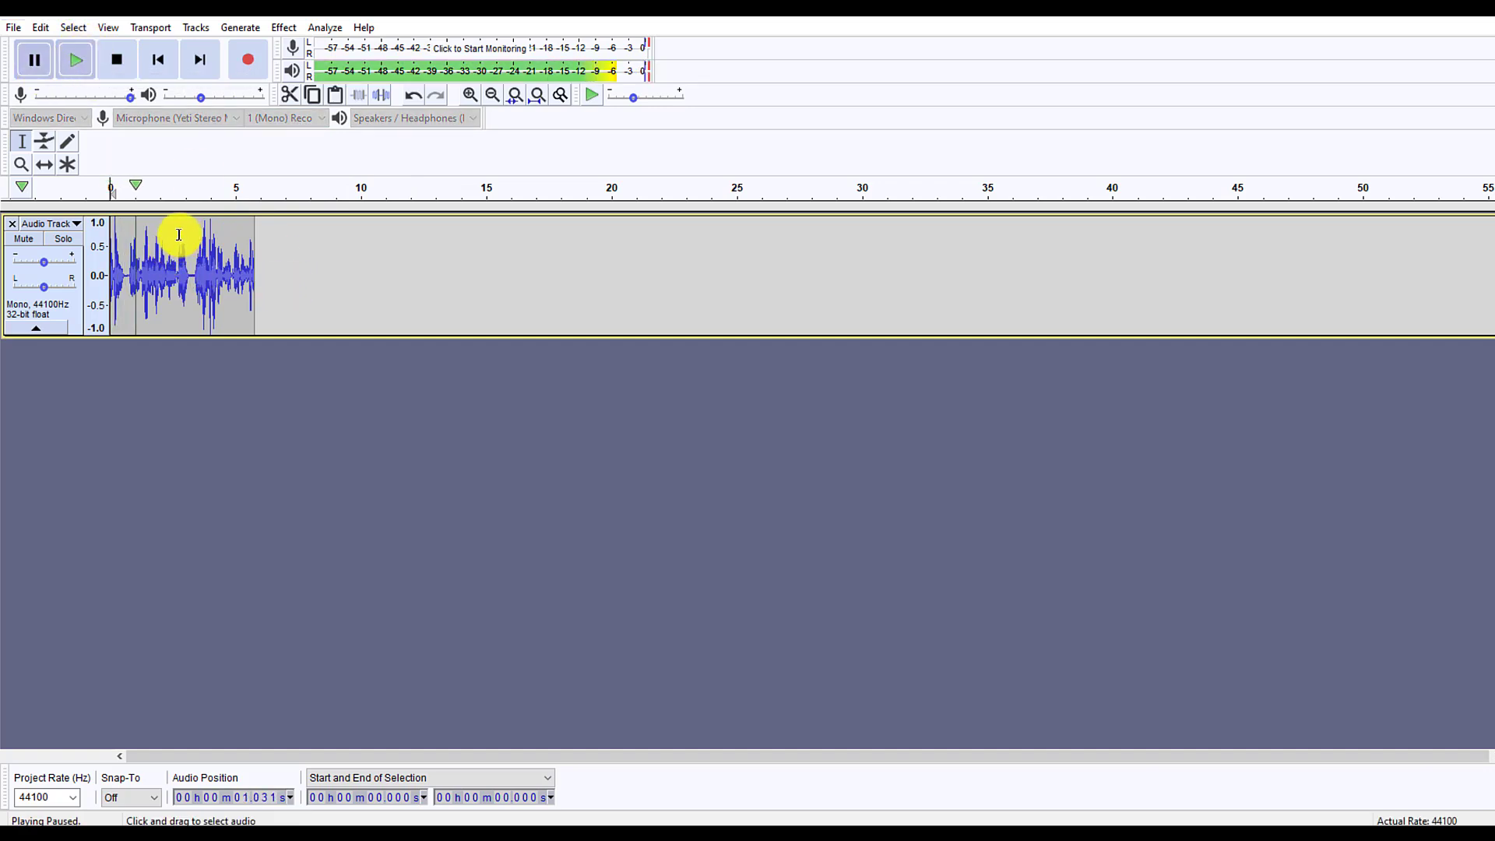
# - Record a second take starting at 5.749 s, stopping at about 17 s
pyautogui.click(180, 268)
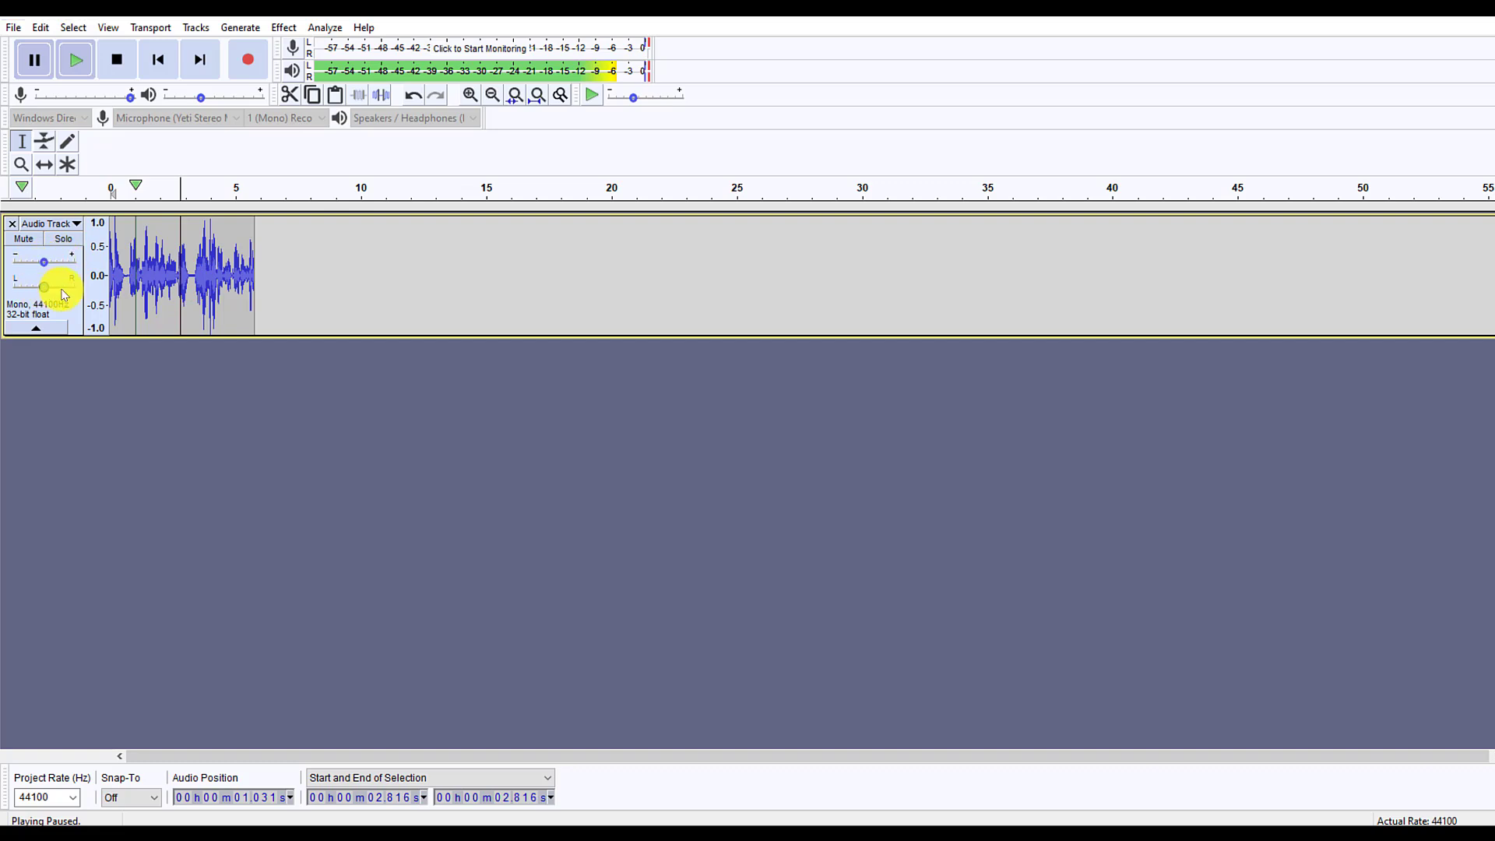
pyautogui.click(253, 240)
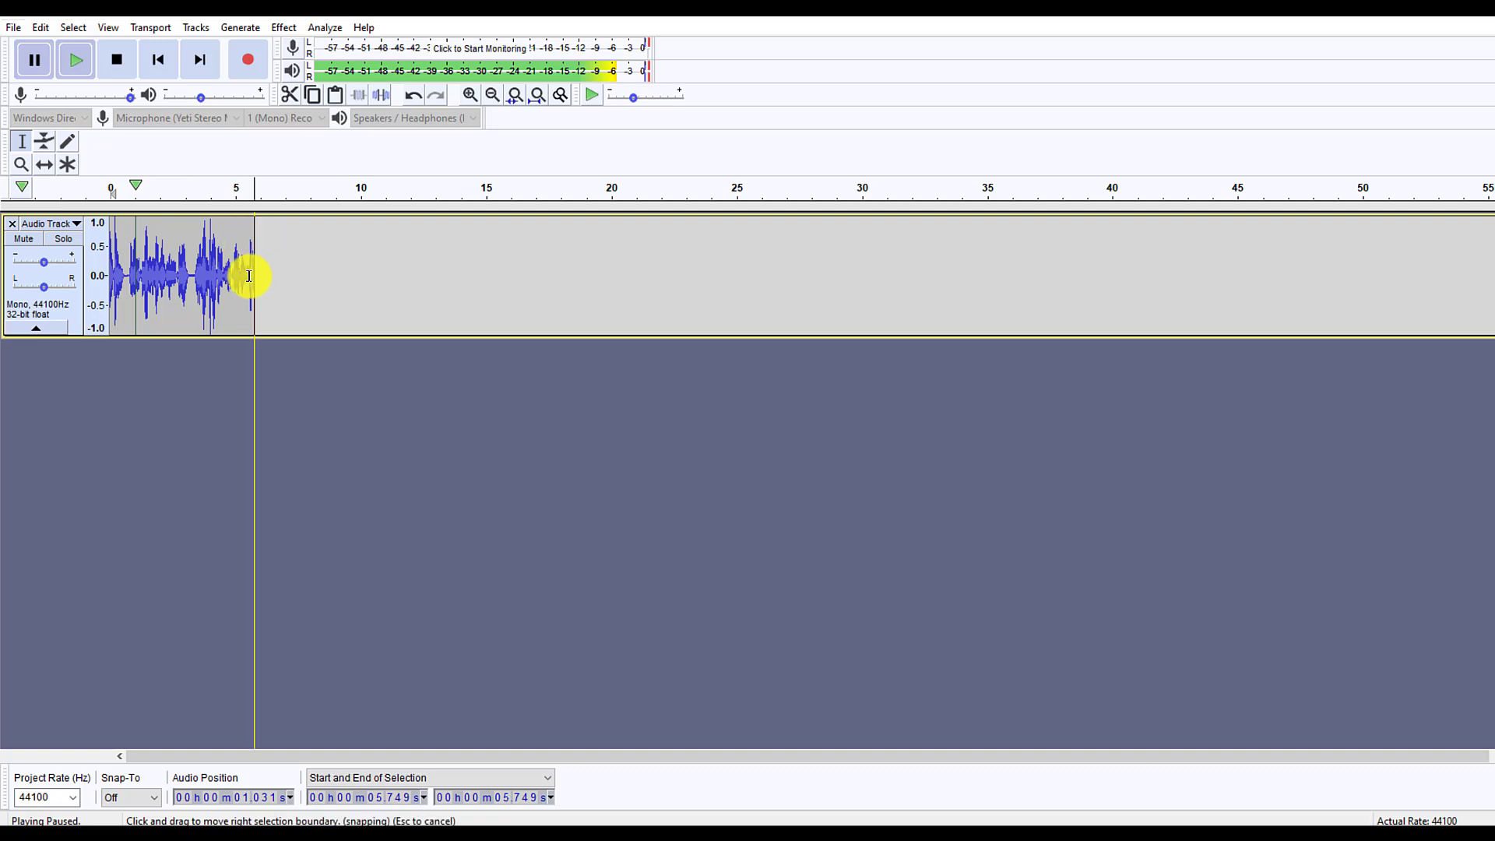
pyautogui.click(250, 63)
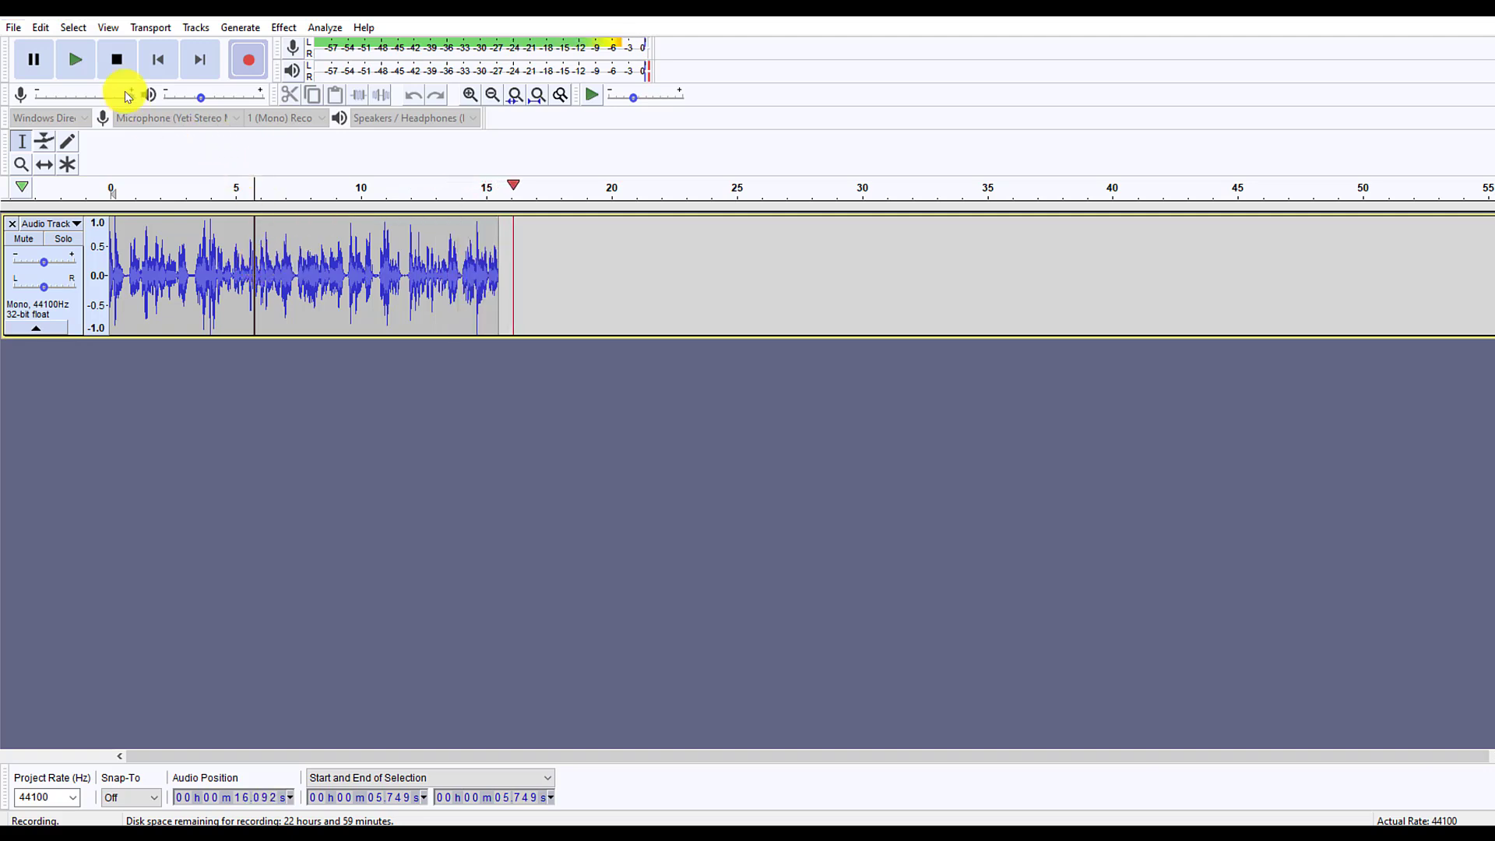
pyautogui.click(118, 59)
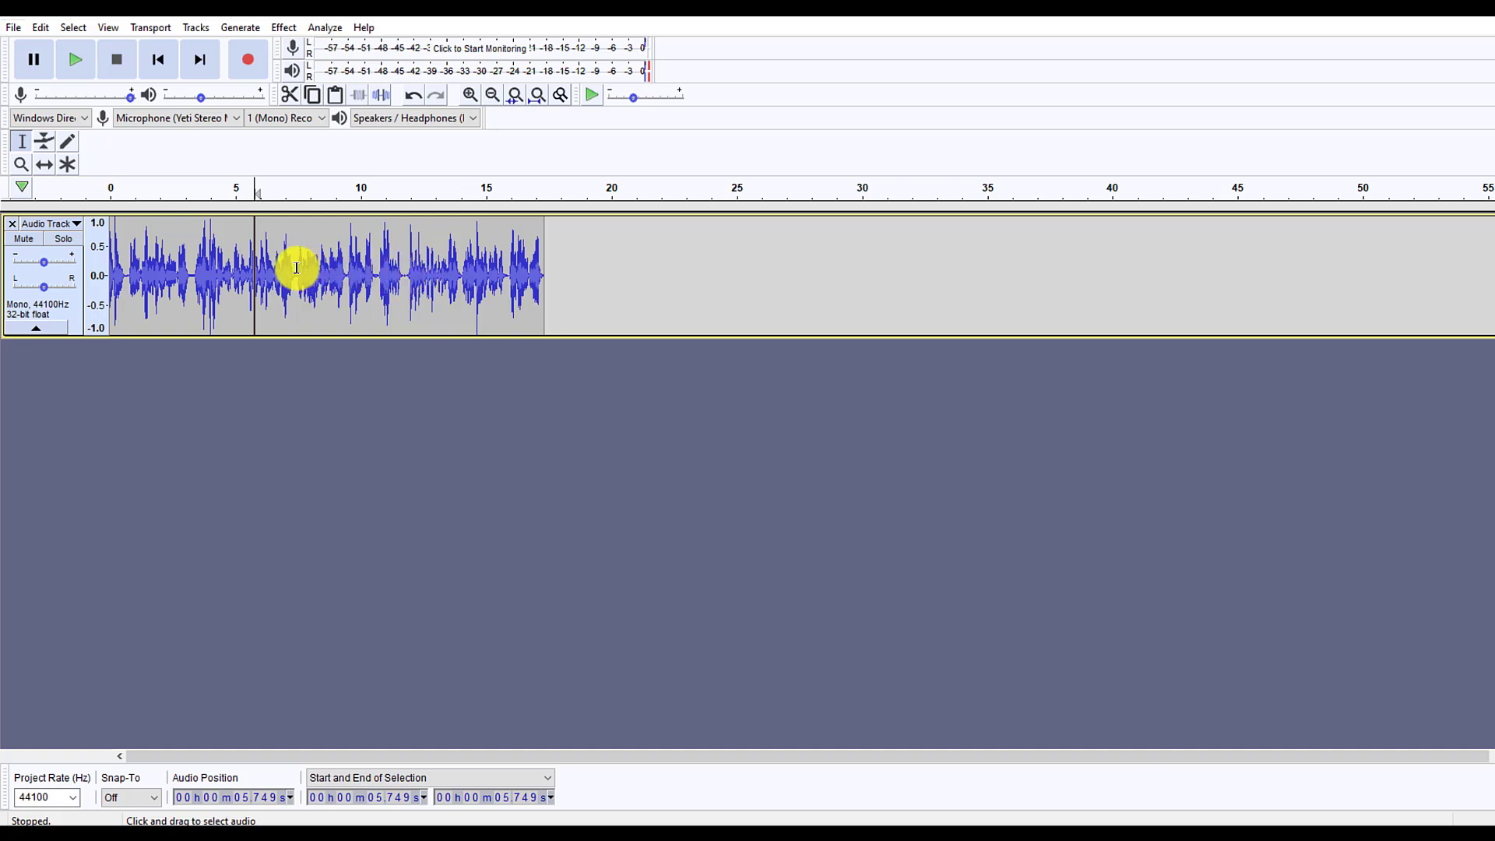
# - Delete the 7.454–9.408 s stretch from the speech, then add a new empty mono track
pyautogui.moveTo(296, 268); pyautogui.dragTo(345, 272)
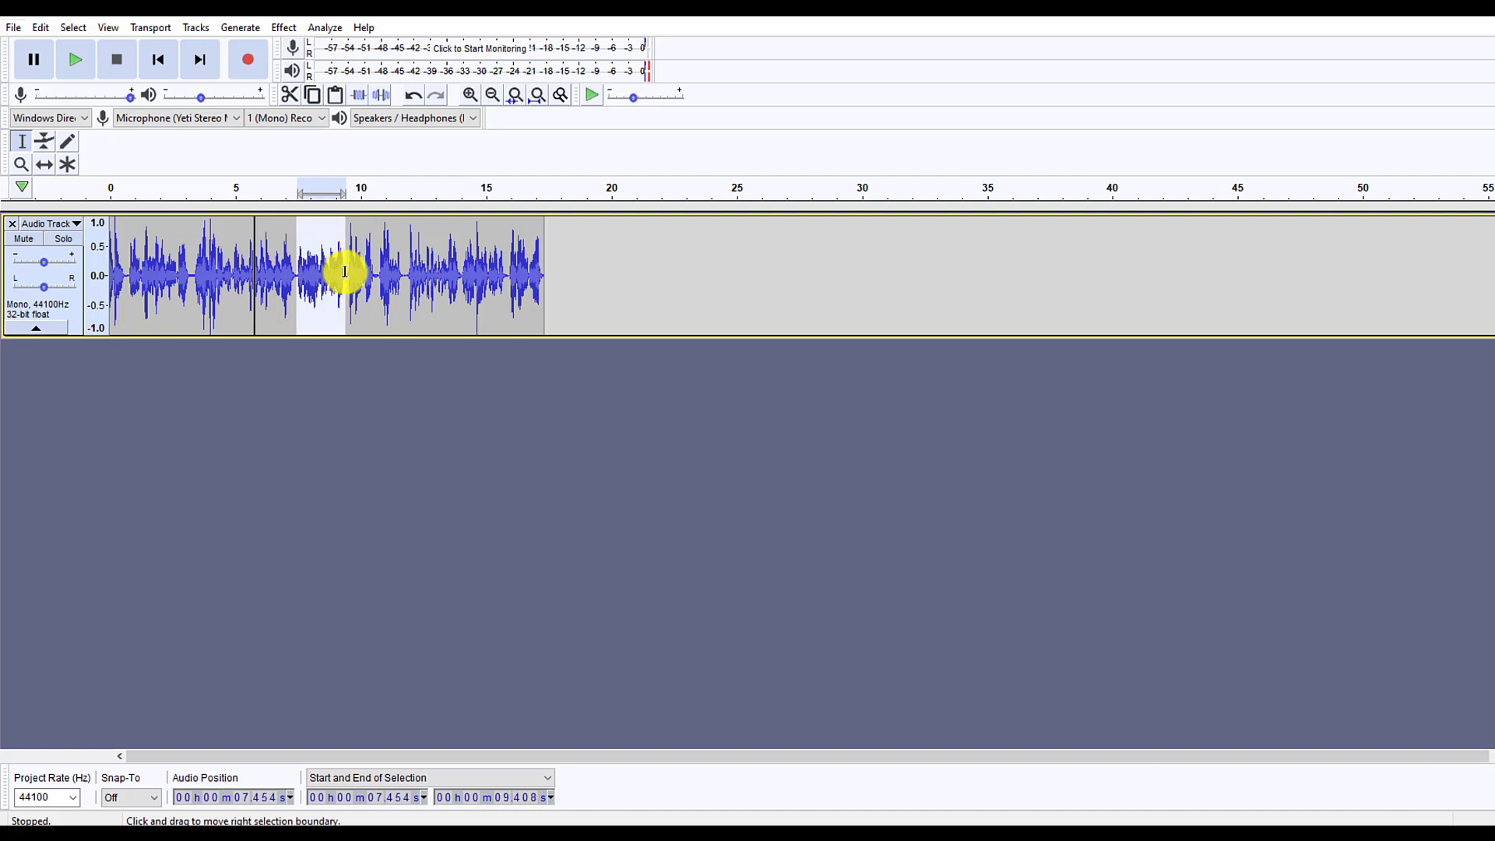
pyautogui.press('Delete')
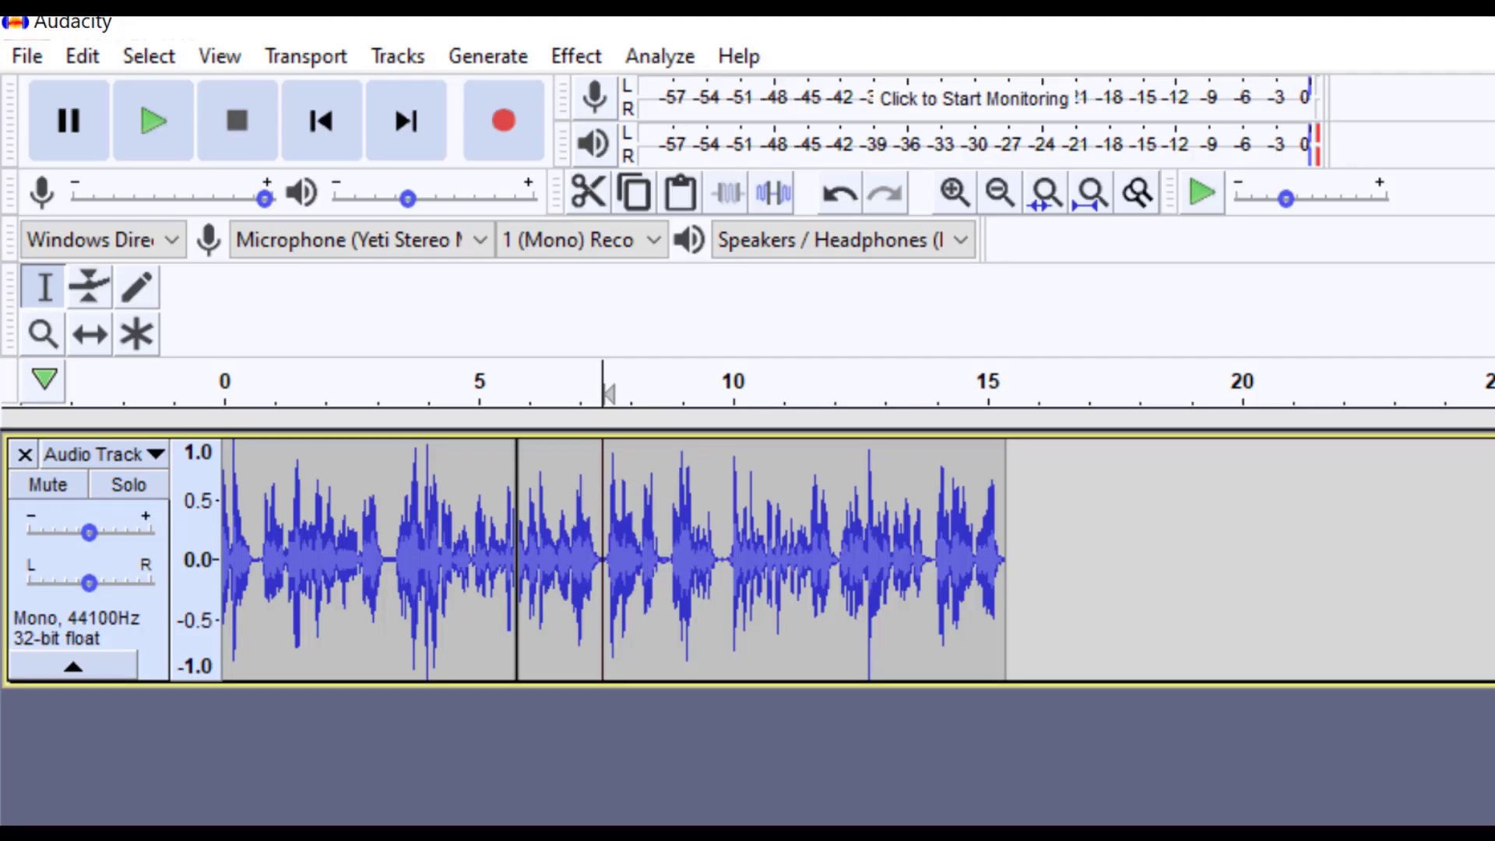
pyautogui.click(393, 57)
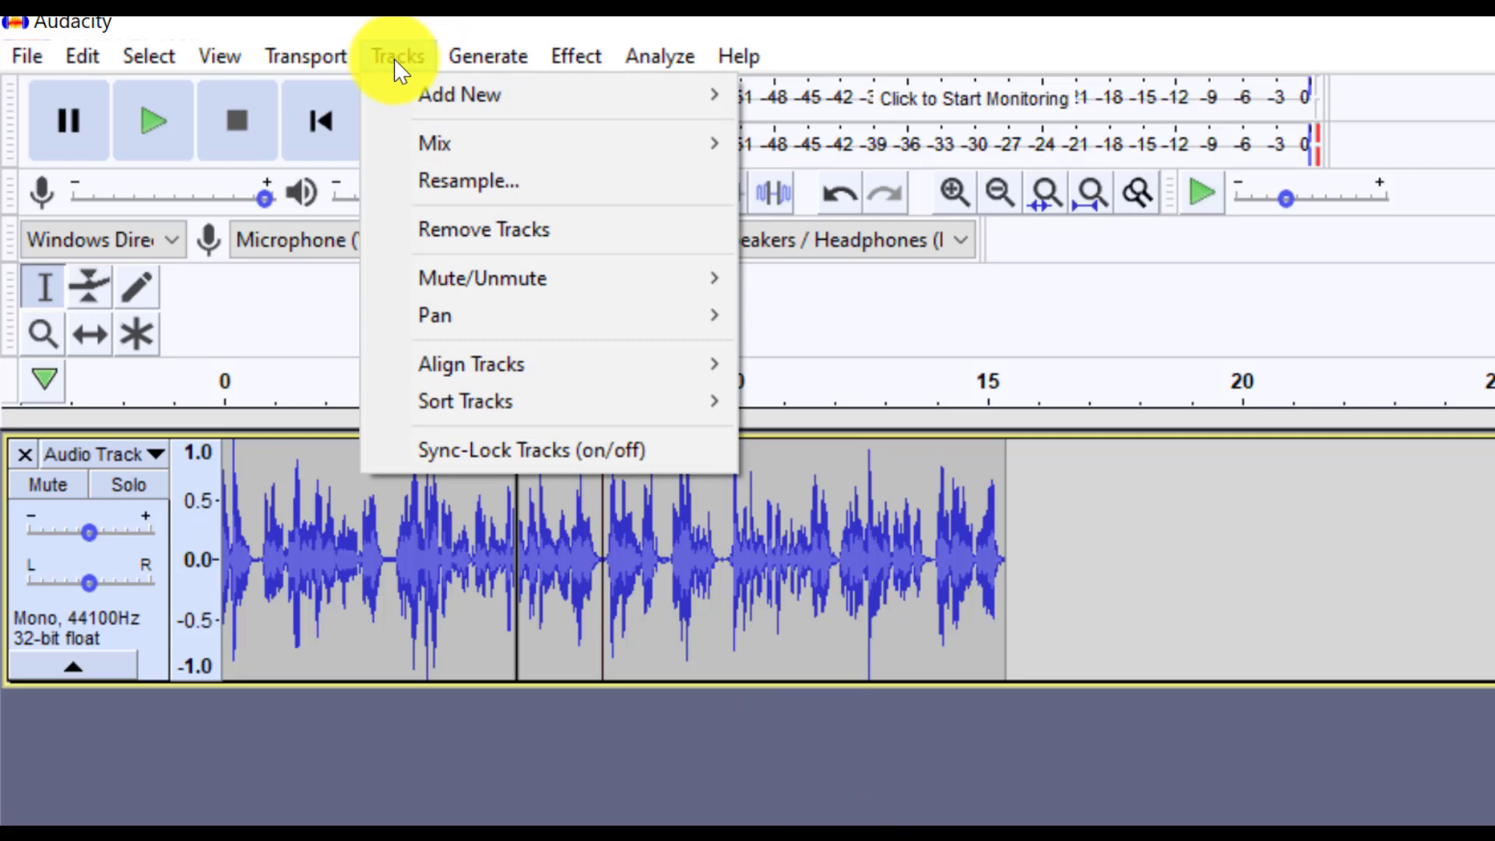
pyautogui.moveTo(600, 94)
pyautogui.click(787, 98)
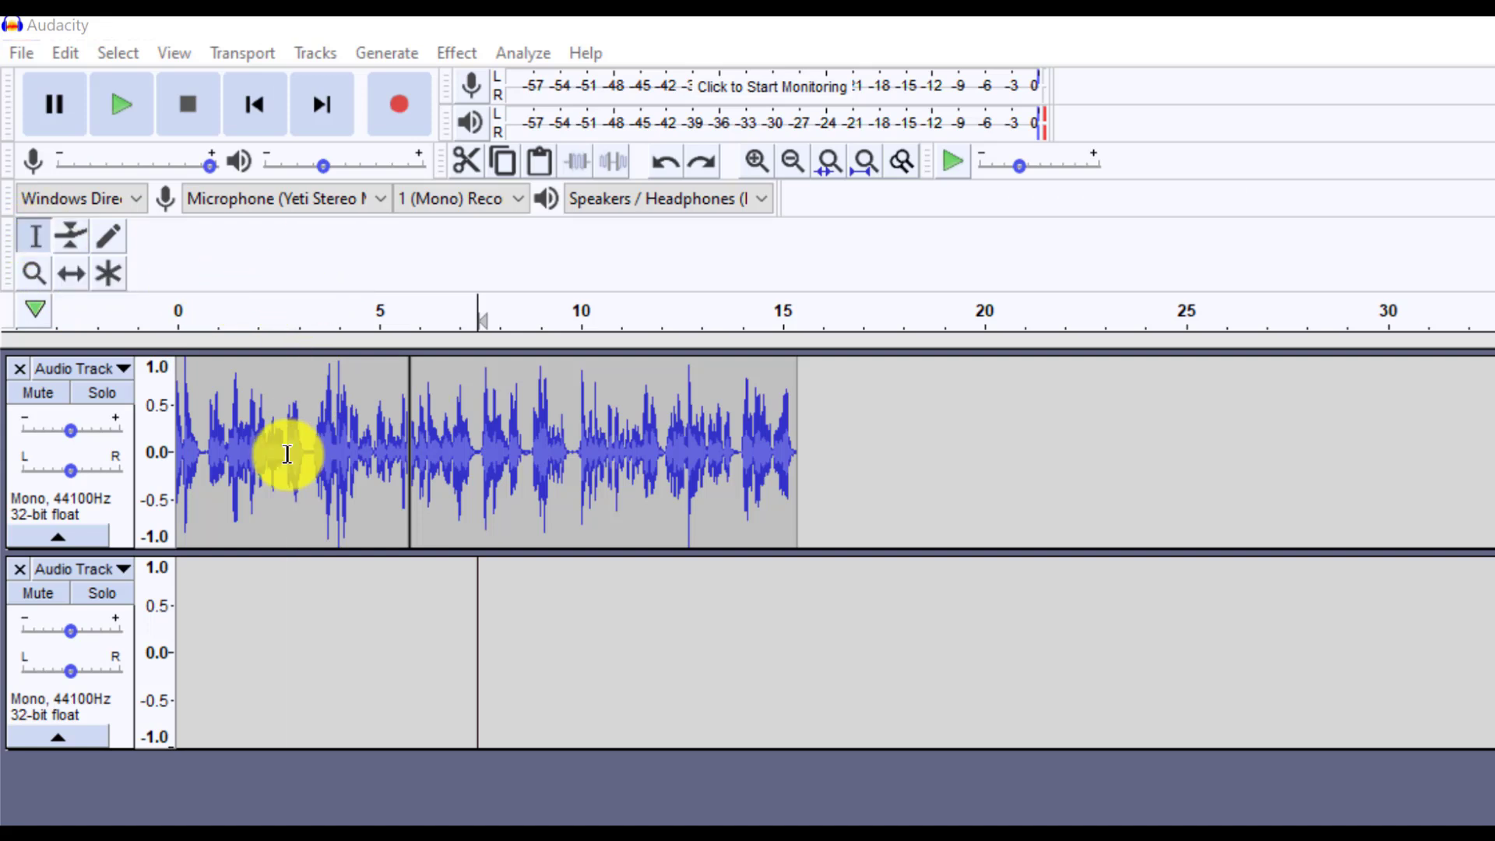
# - Select a short stretch on the first track, then clear it to place the edit point
pyautogui.moveTo(293, 457); pyautogui.dragTo(267, 459)
pyautogui.moveTo(470, 469); pyautogui.dragTo(351, 467)
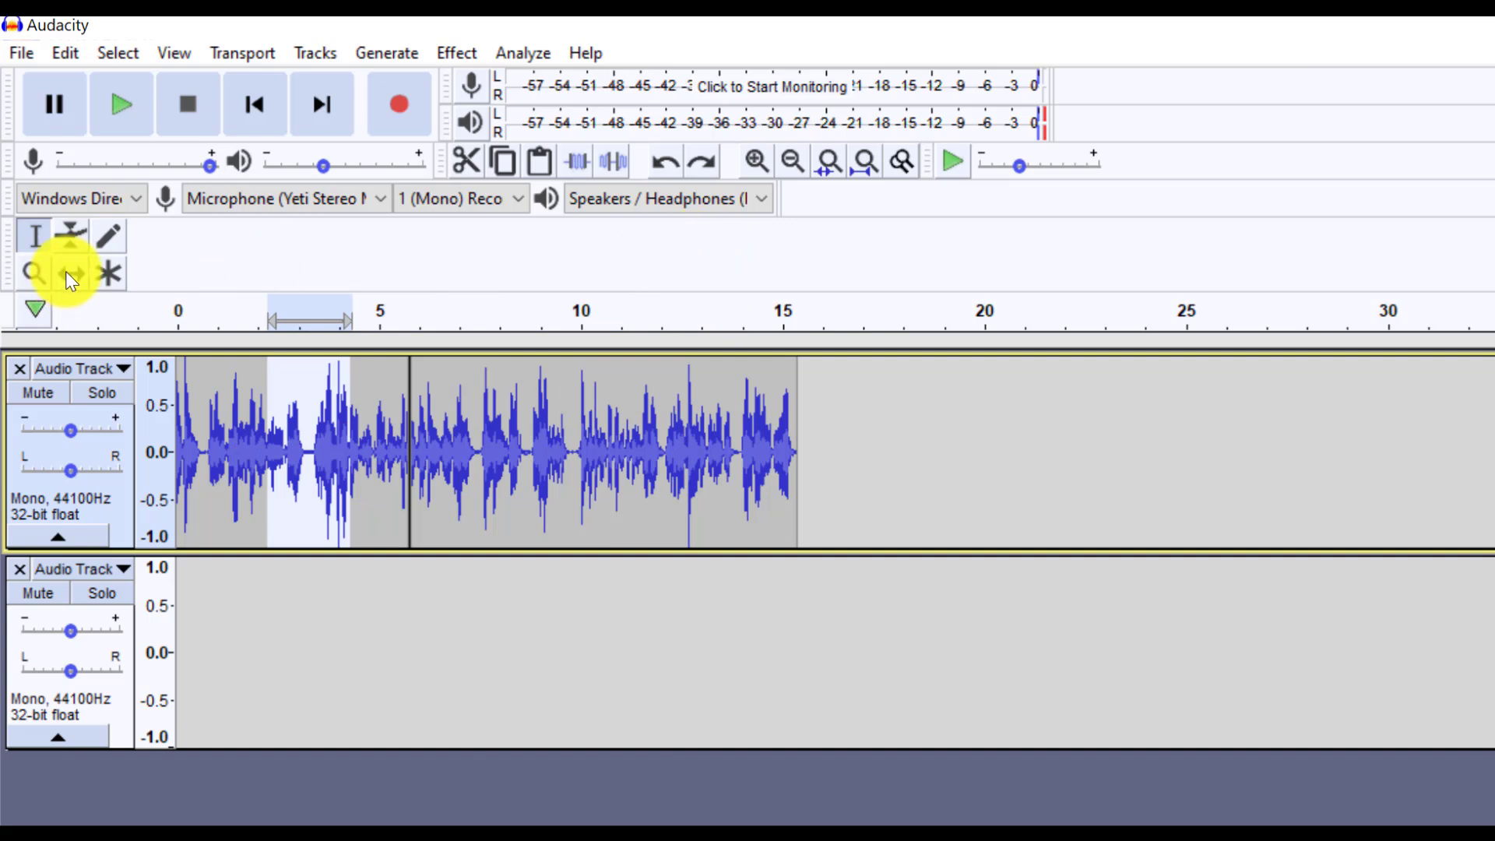
pyautogui.click(527, 428)
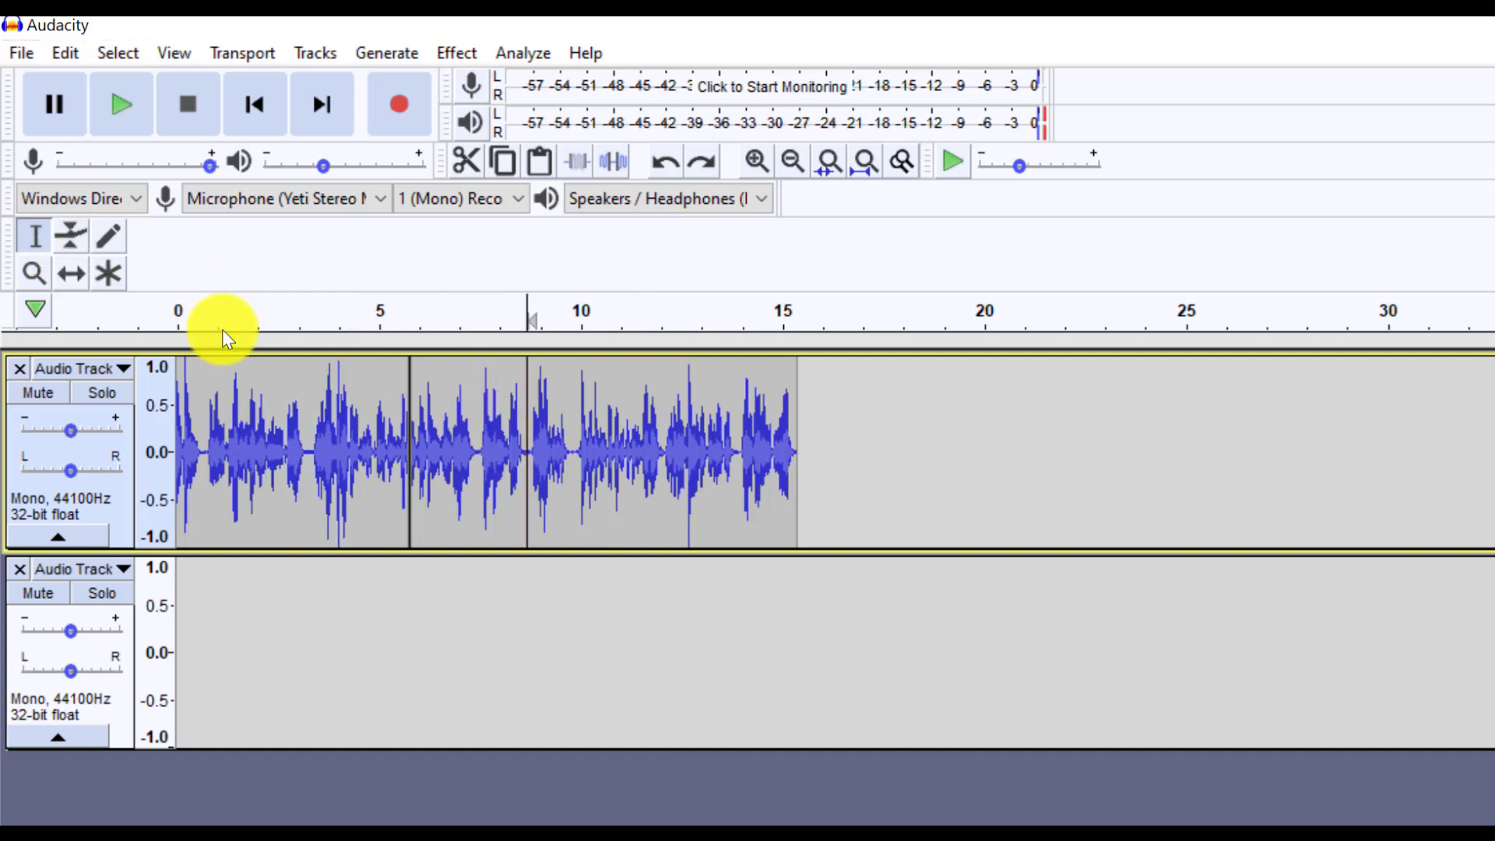
# - With the Time Shift tool, nudge the first and middle clips, then move the later clip around
pyautogui.click(70, 274)
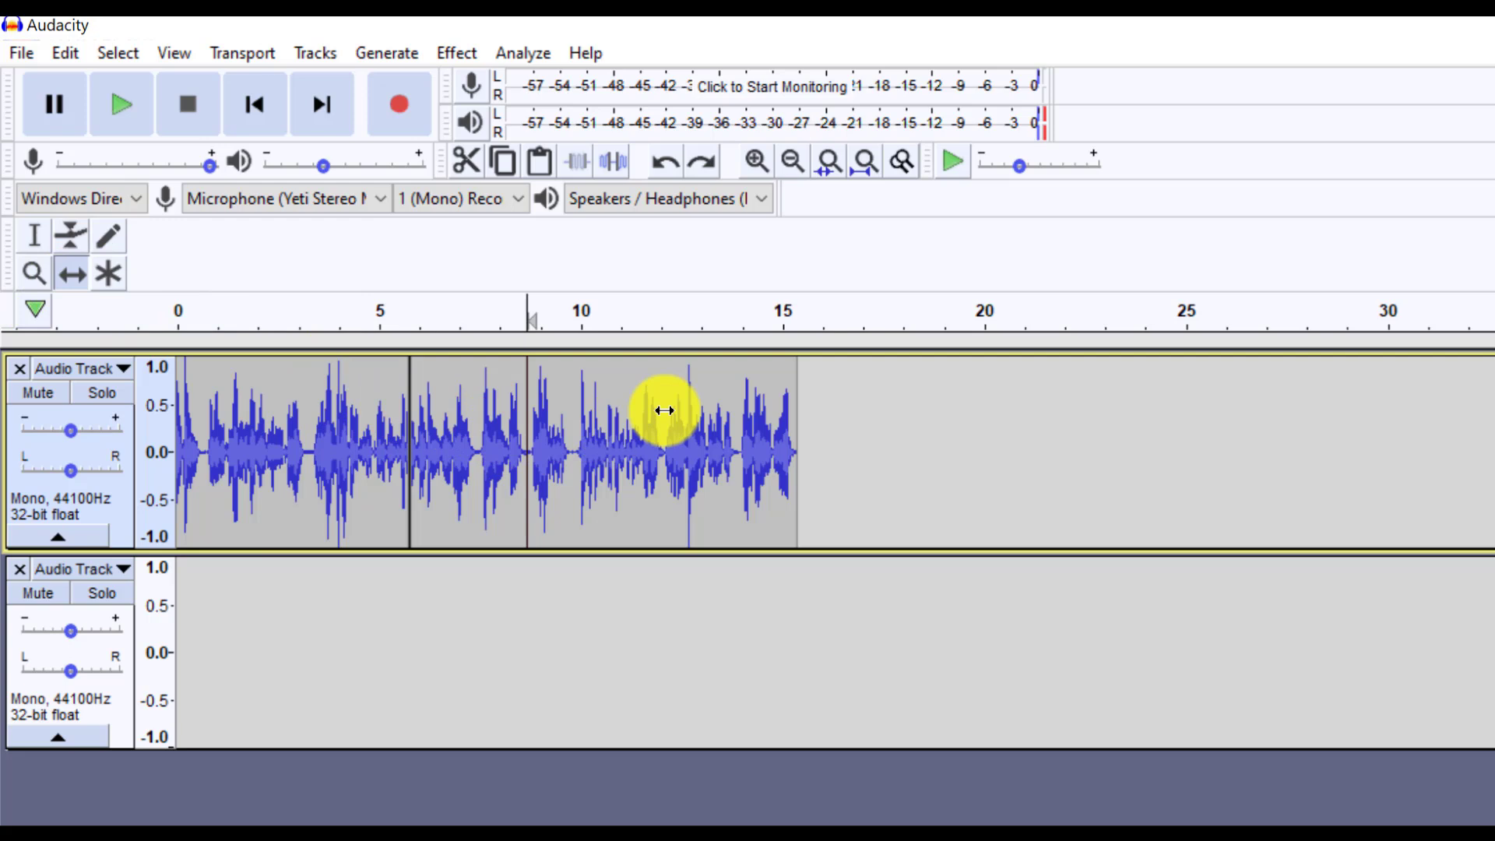
pyautogui.moveTo(607, 450)
pyautogui.mouseDown()
pyautogui.moveTo(844, 478)
pyautogui.moveTo(1311, 483)
pyautogui.moveTo(594, 470)
pyautogui.mouseUp()
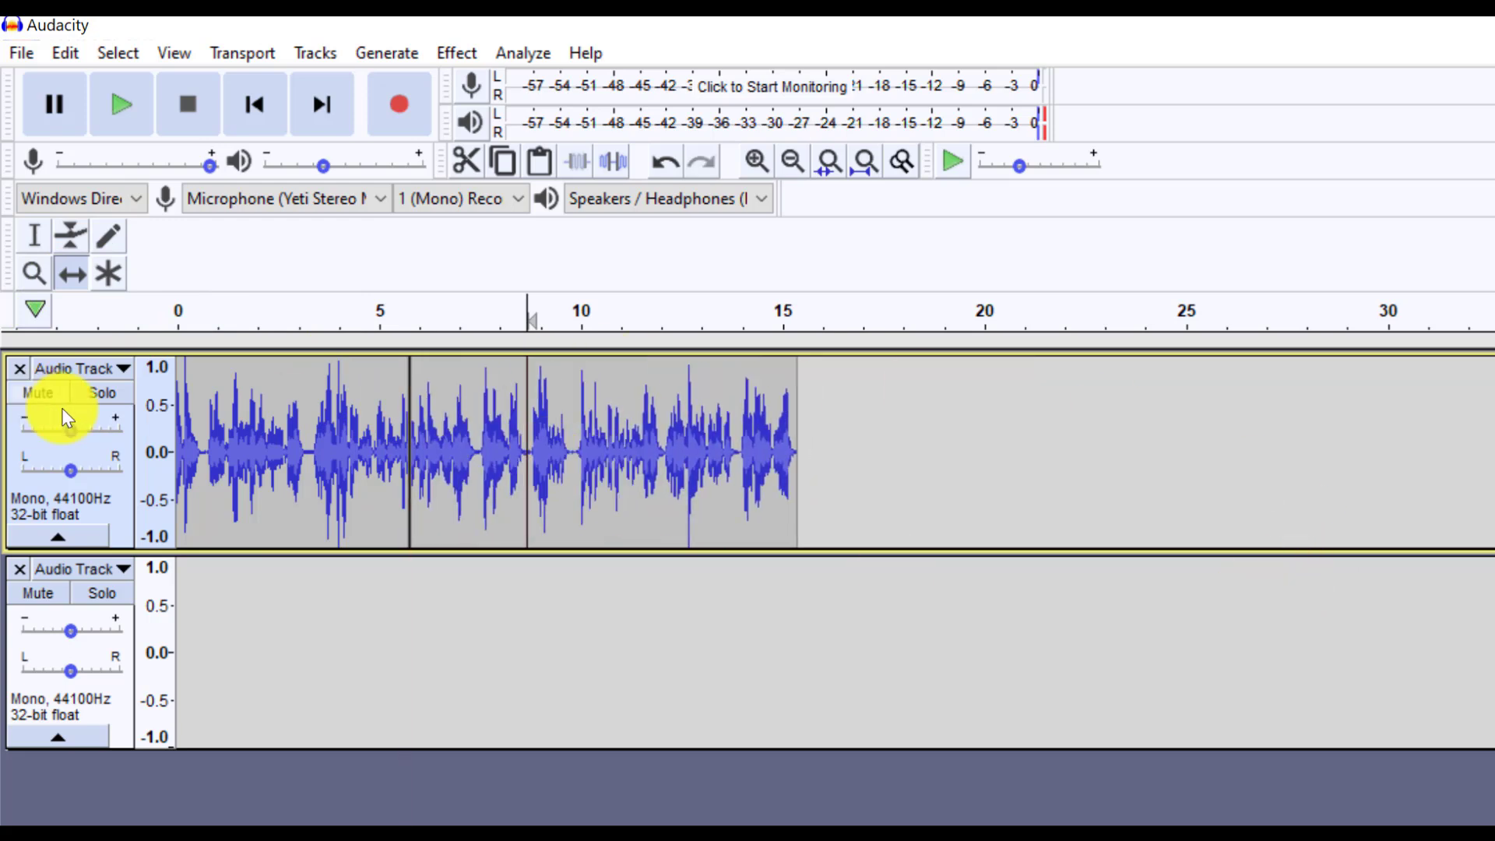
pyautogui.moveTo(377, 423); pyautogui.dragTo(367, 458)
pyautogui.moveTo(641, 462); pyautogui.dragTo(667, 662)
pyautogui.moveTo(465, 661); pyautogui.dragTo(460, 437)
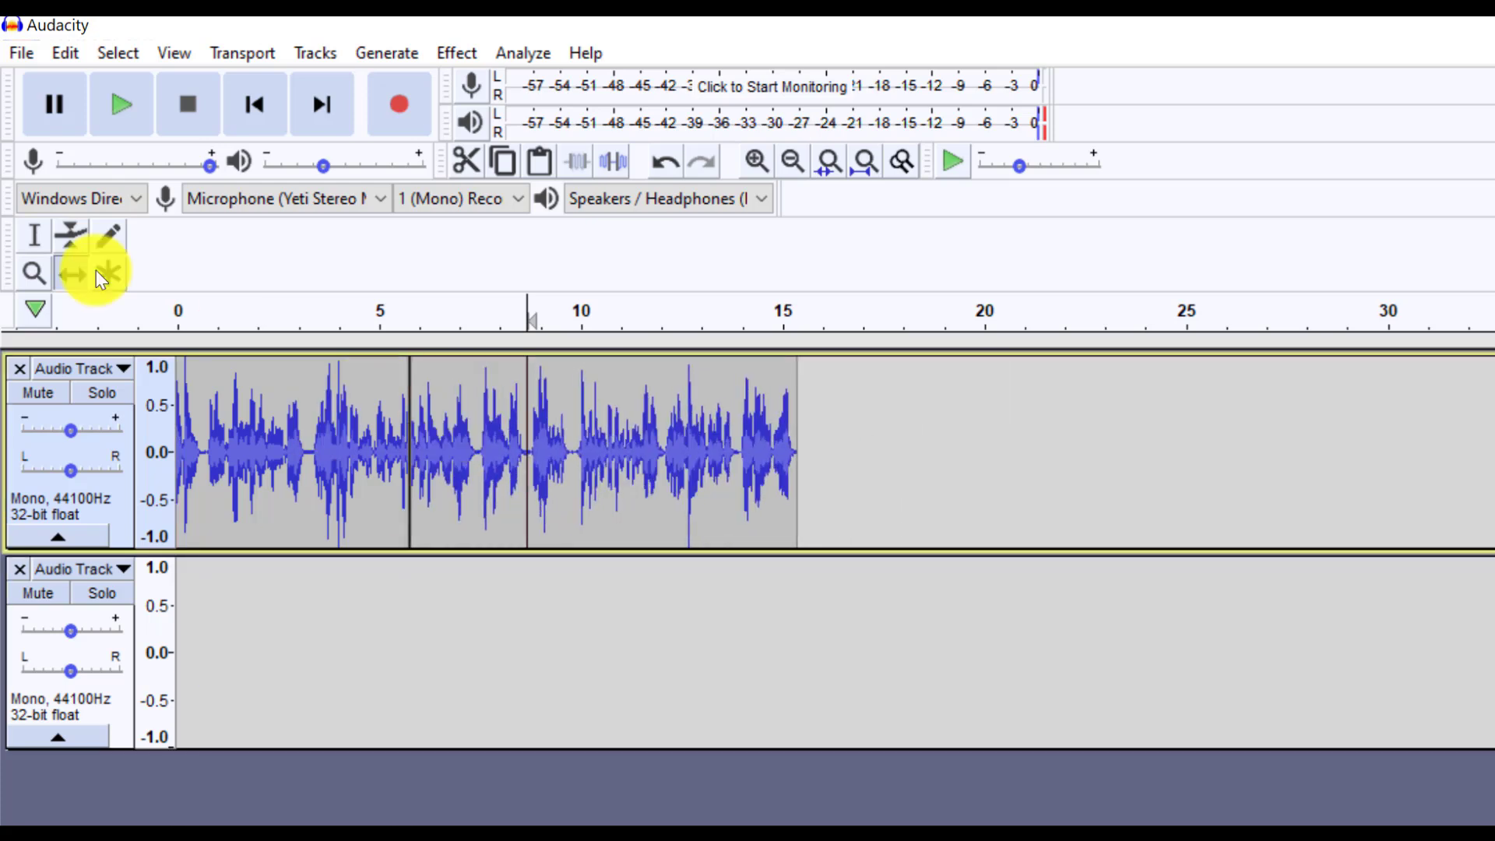
# - Zoom in on the recording around 6.8 s, then zoom out to fit it all
pyautogui.click(39, 268)
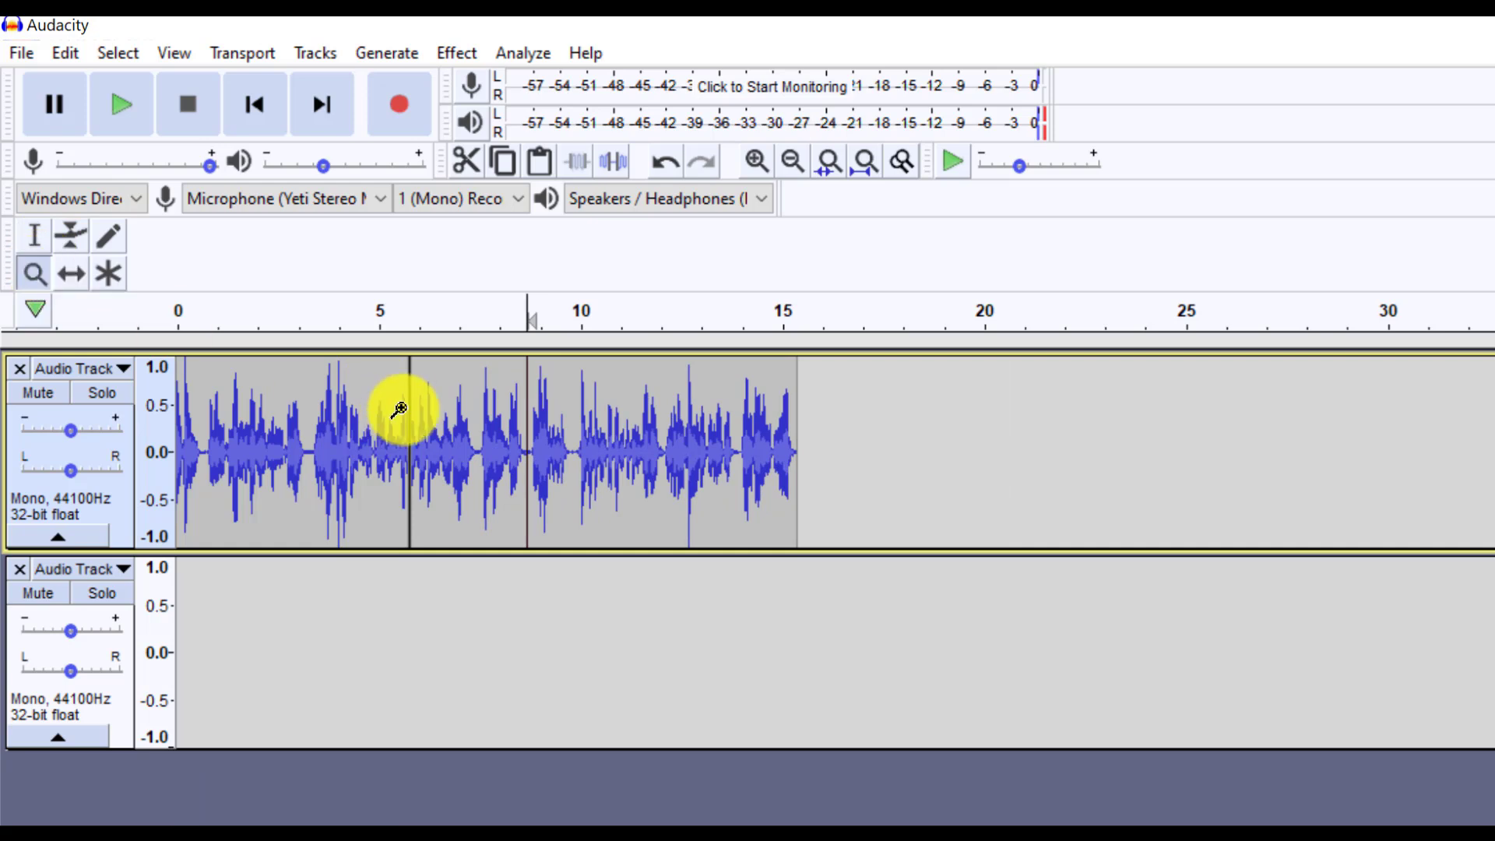
pyautogui.click(449, 409)
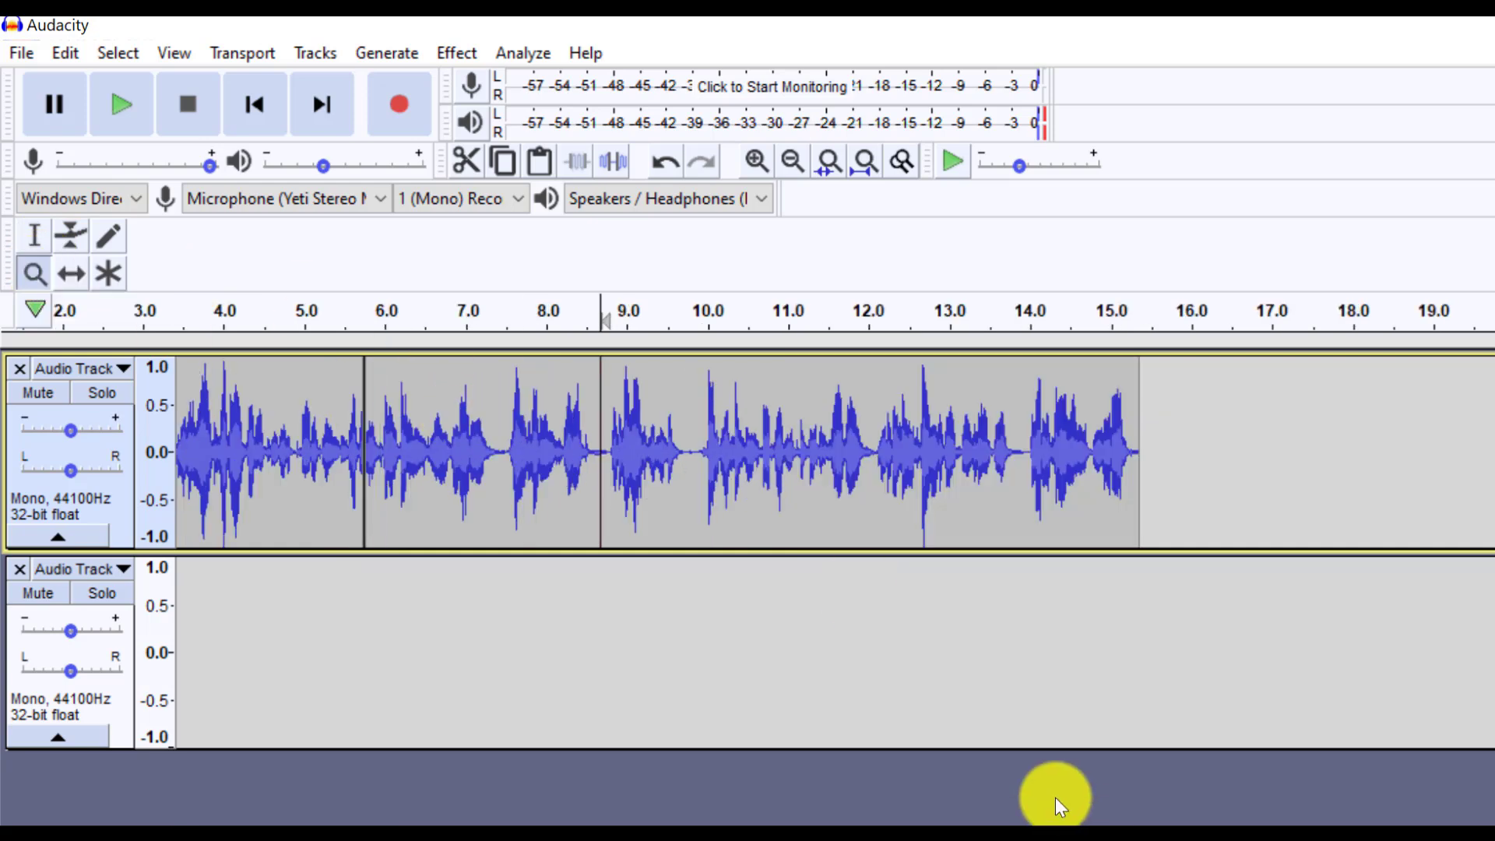
pyautogui.rightClick(915, 684)
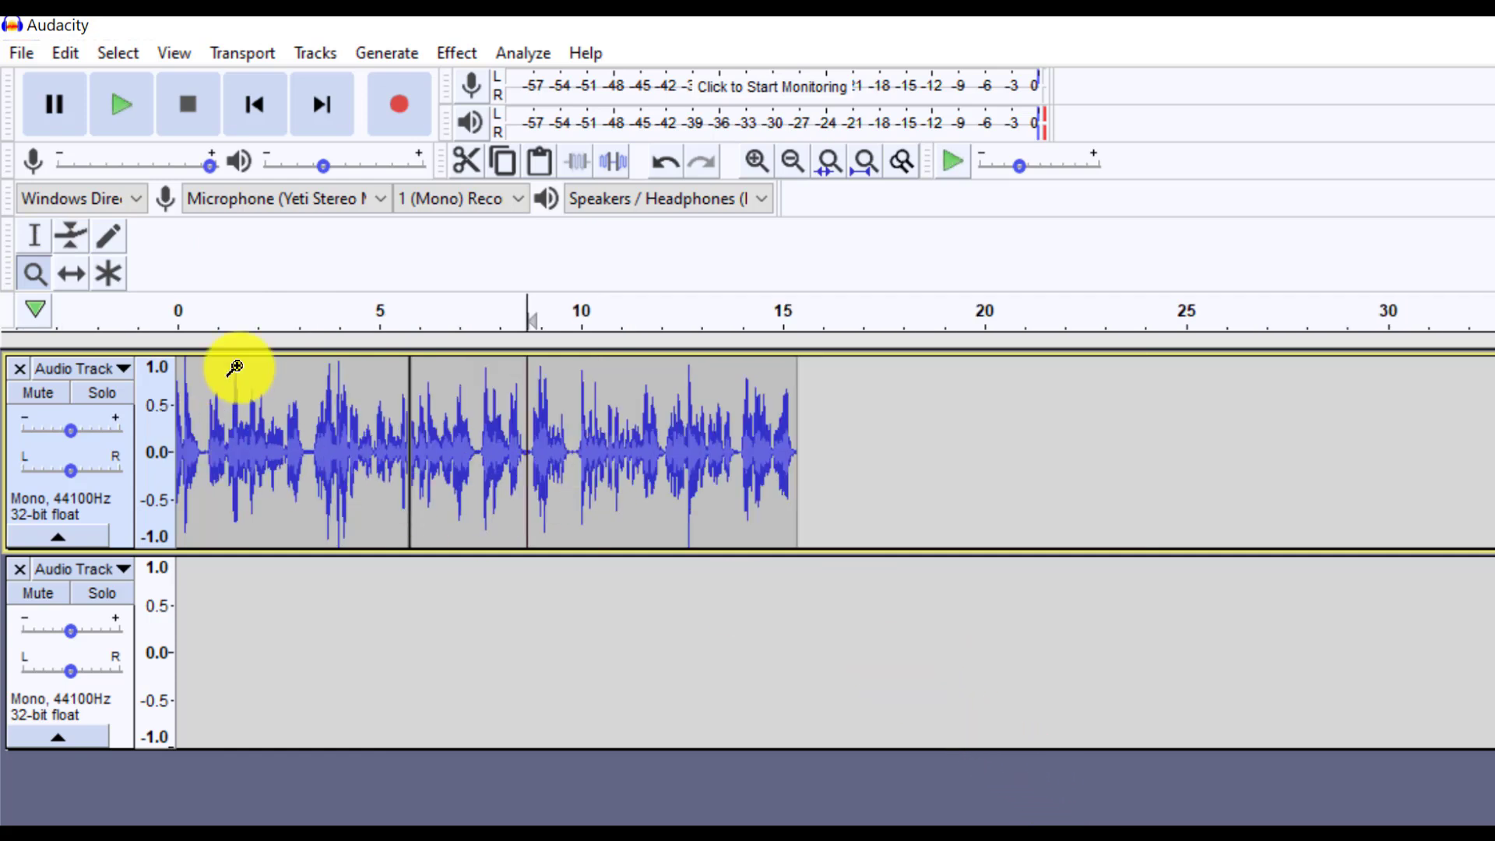
# - Pull the first clip's volume envelope down, then return to the Selection tool via the Multi-tool
pyautogui.click(68, 236)
pyautogui.moveTo(340, 361); pyautogui.dragTo(340, 355)
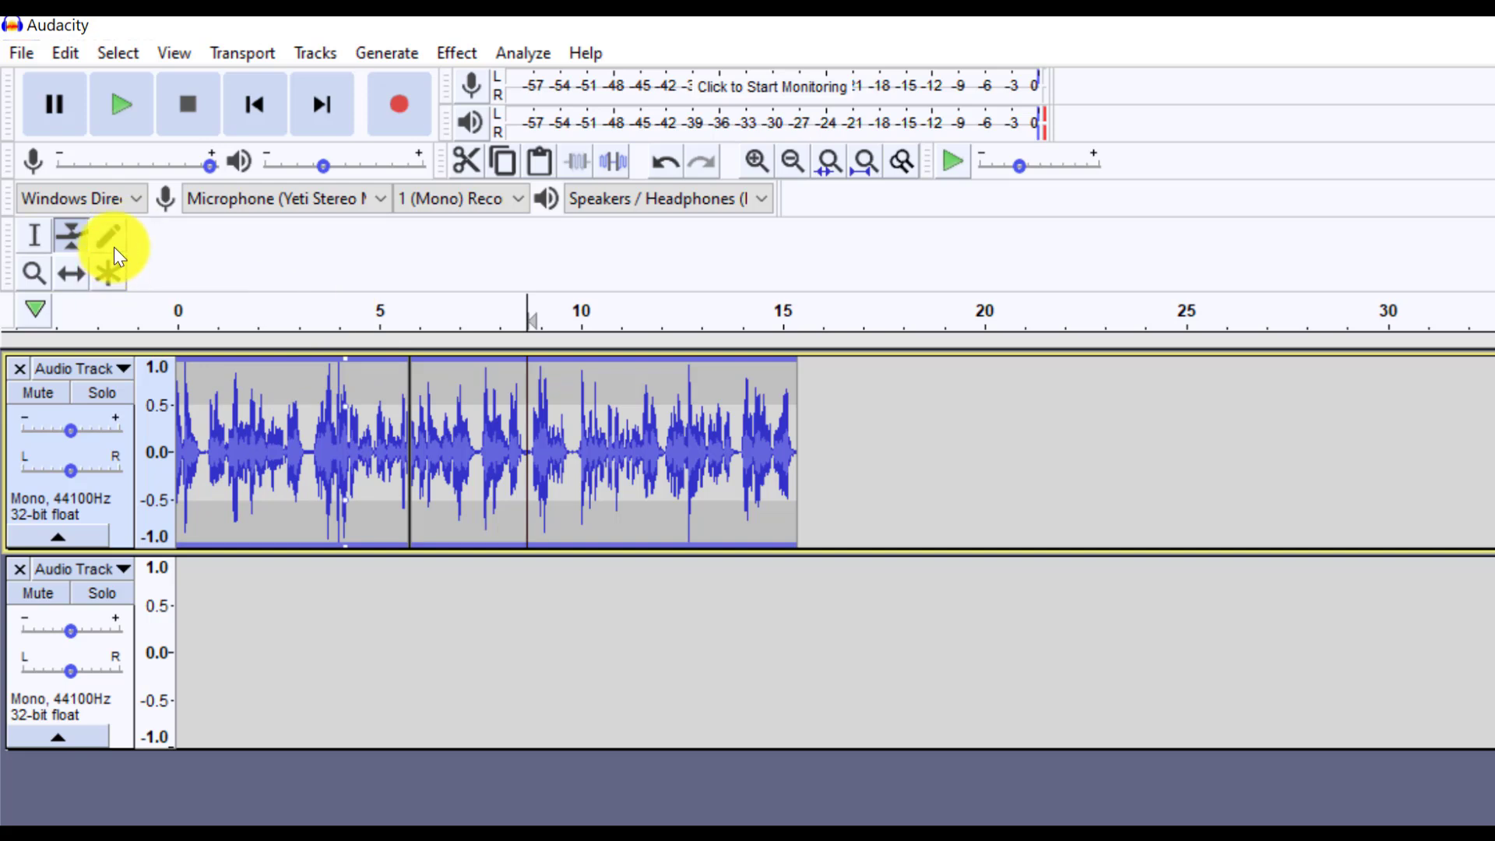
pyautogui.click(115, 269)
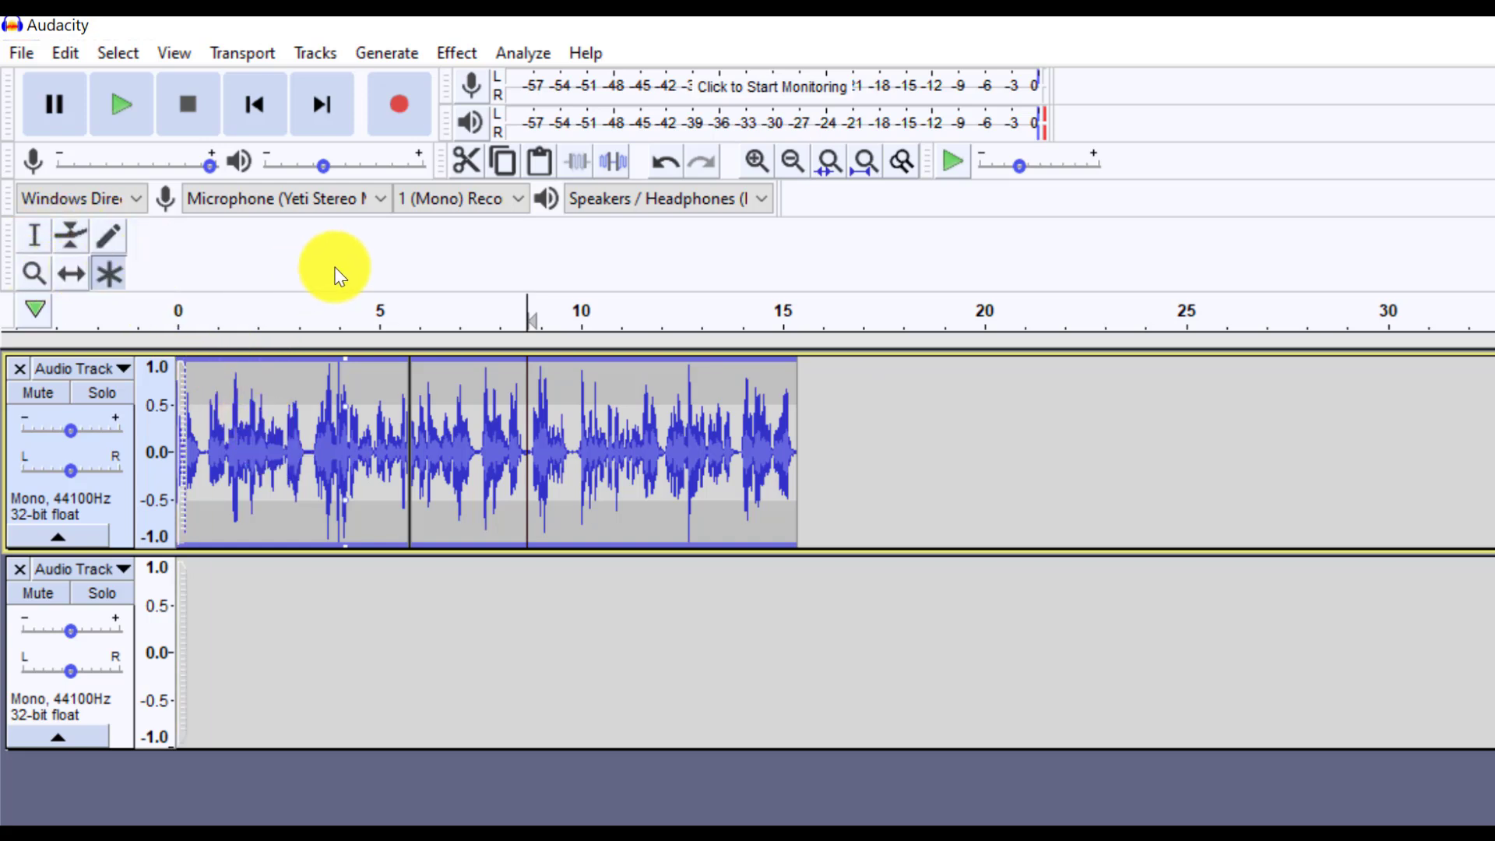
pyautogui.click(35, 235)
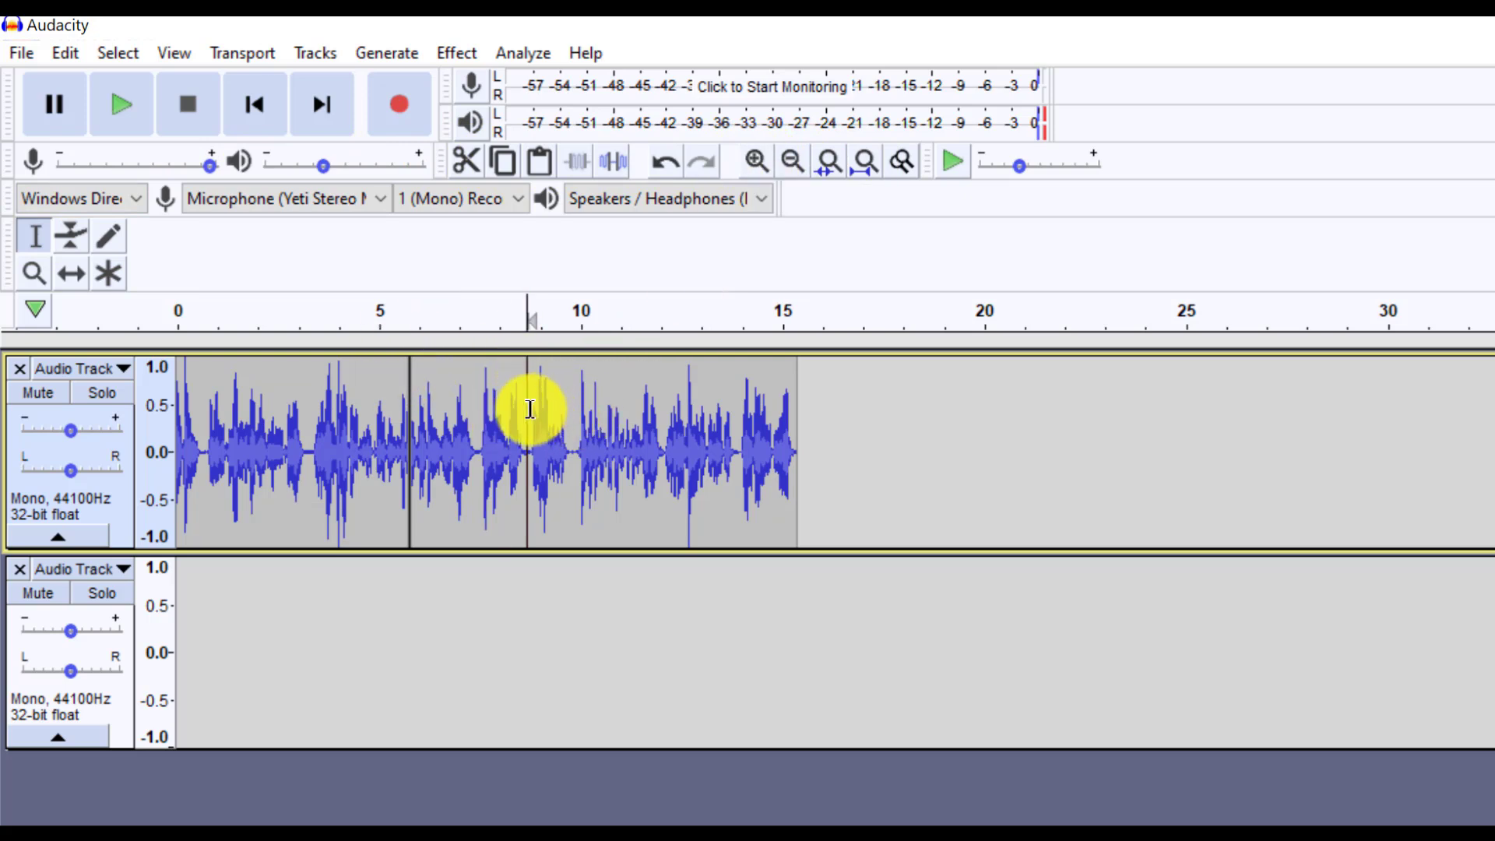
pyautogui.moveTo(531, 409); pyautogui.dragTo(570, 401)
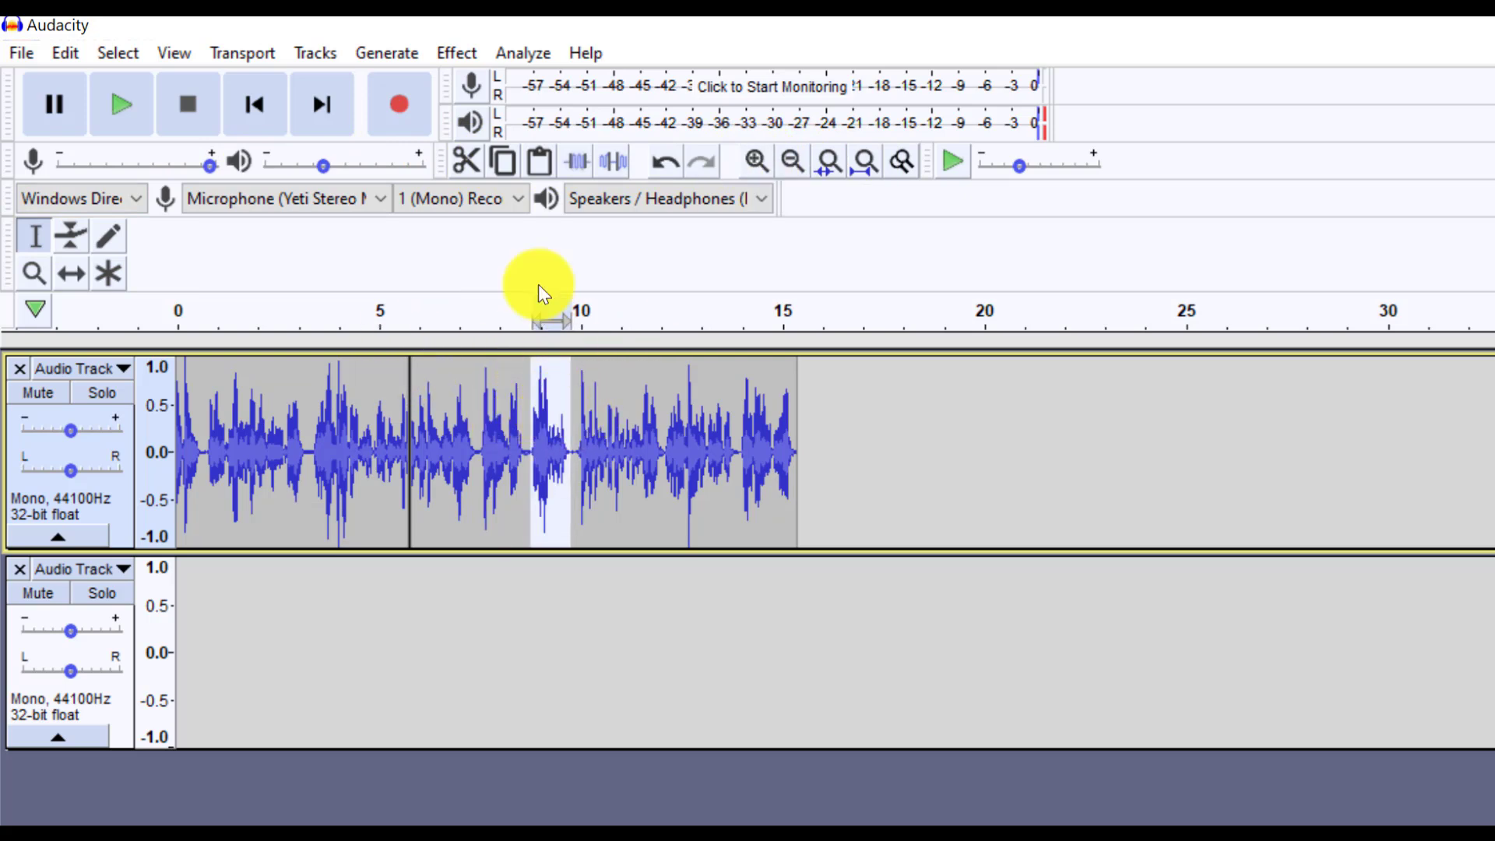
pyautogui.click(464, 162)
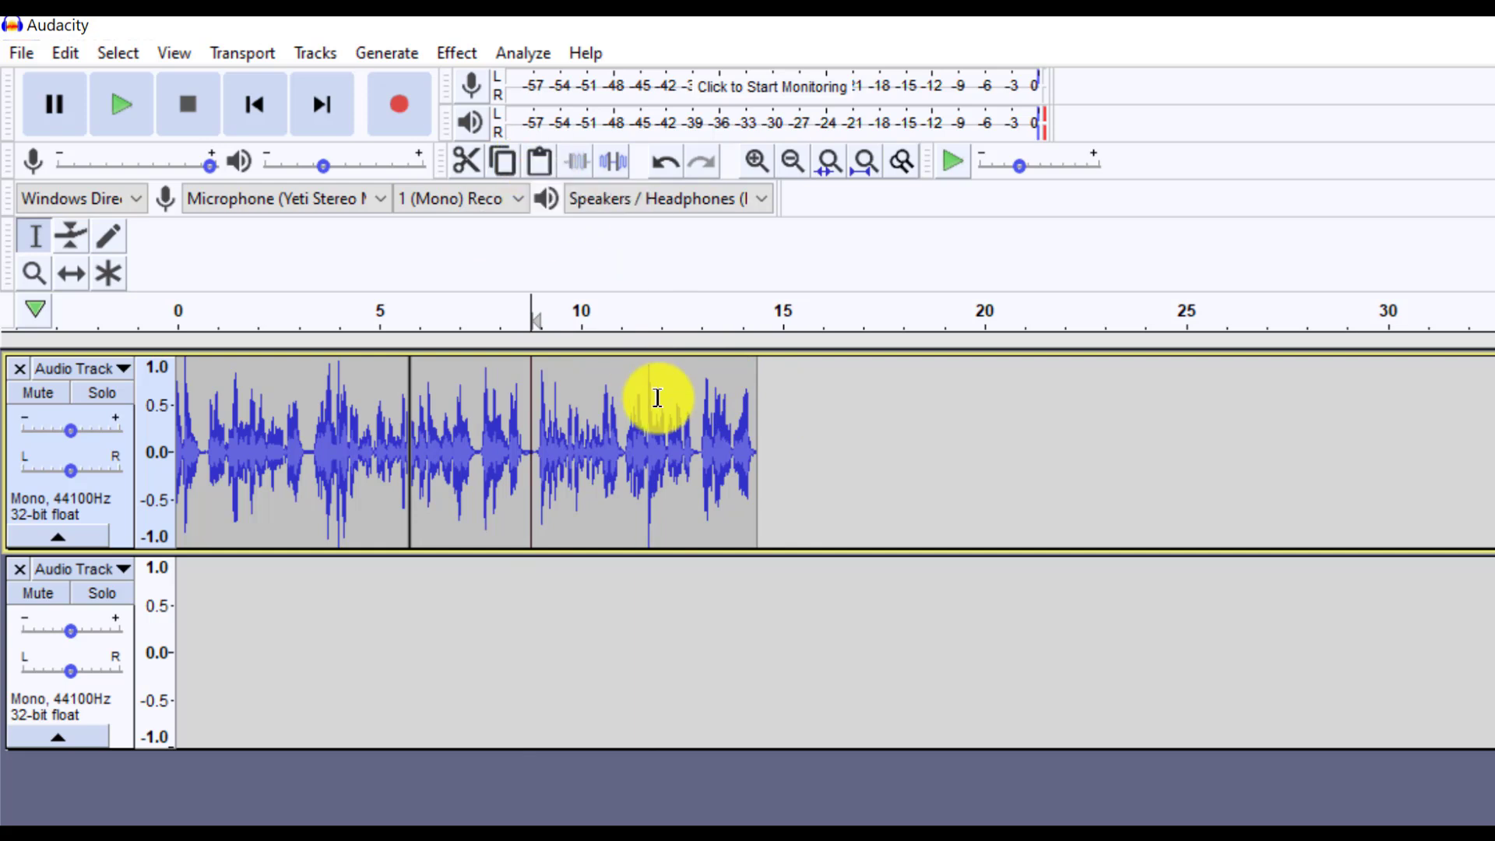
pyautogui.hotkey('ctrl', 'v')
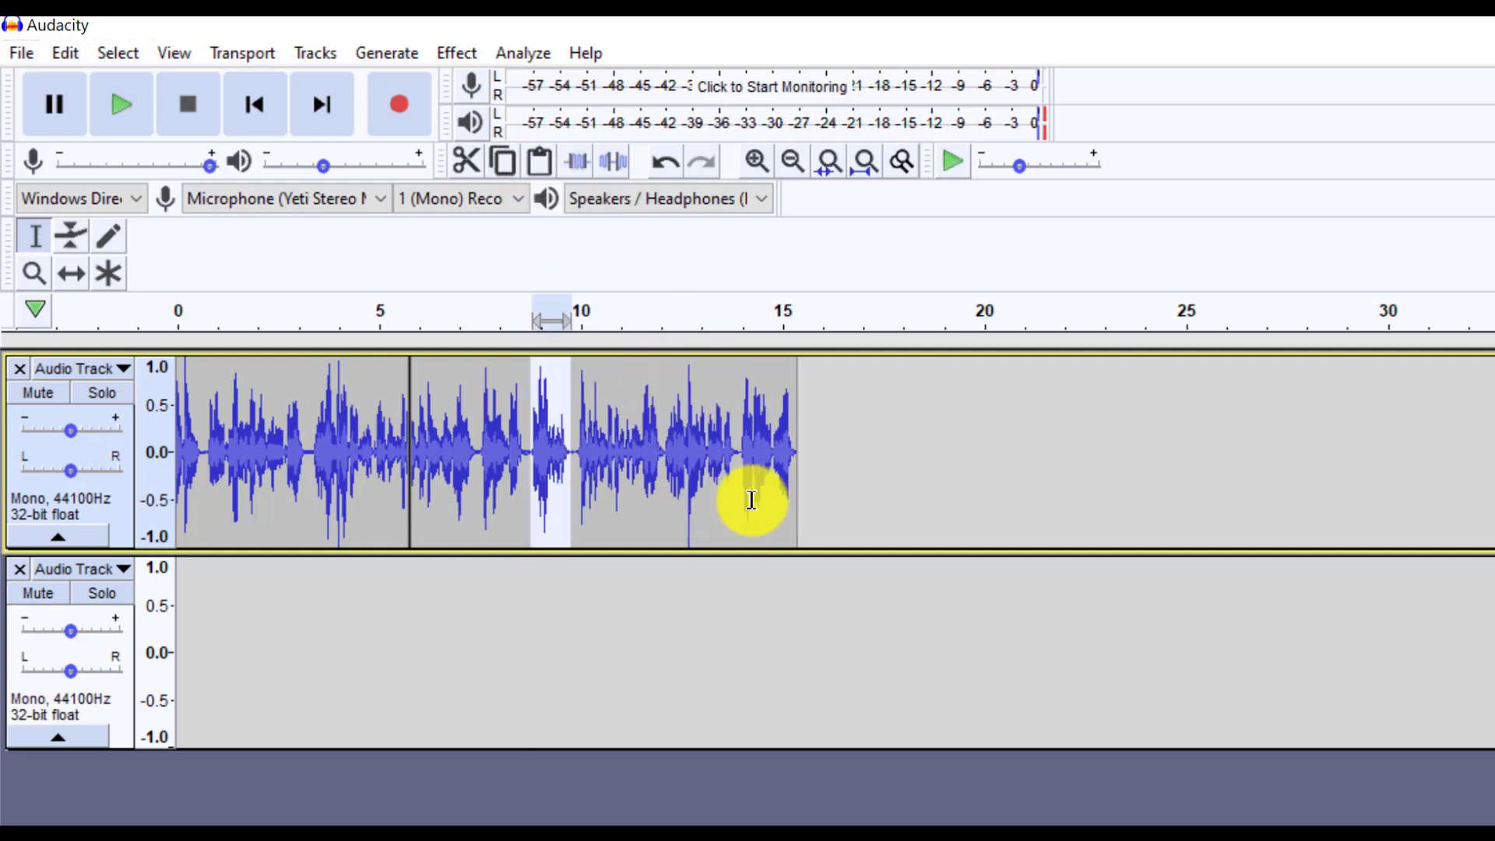
pyautogui.moveTo(503, 465); pyautogui.dragTo(578, 466)
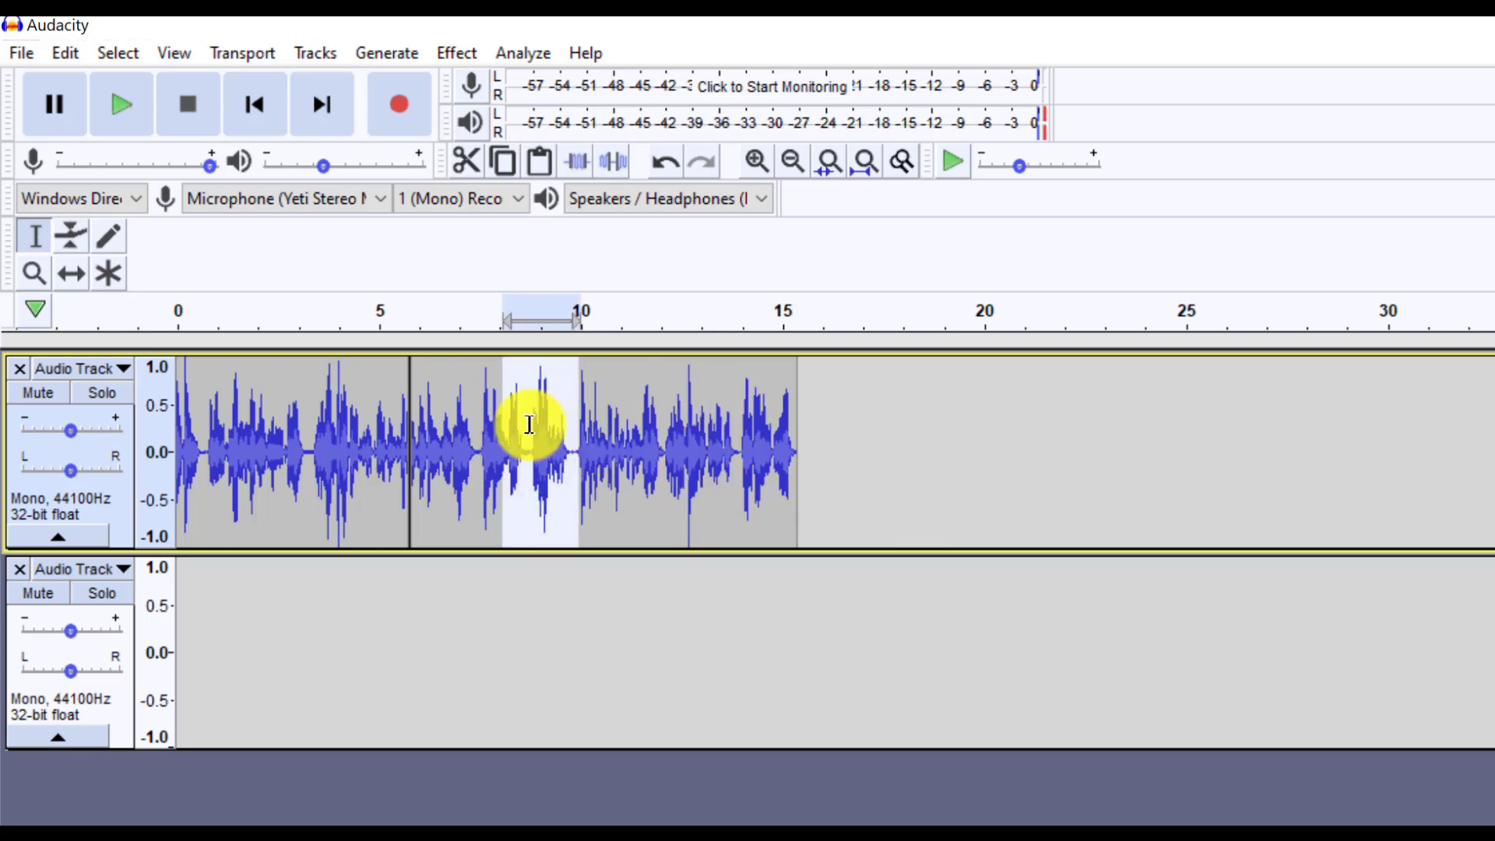
pyautogui.click(503, 164)
pyautogui.click(652, 429)
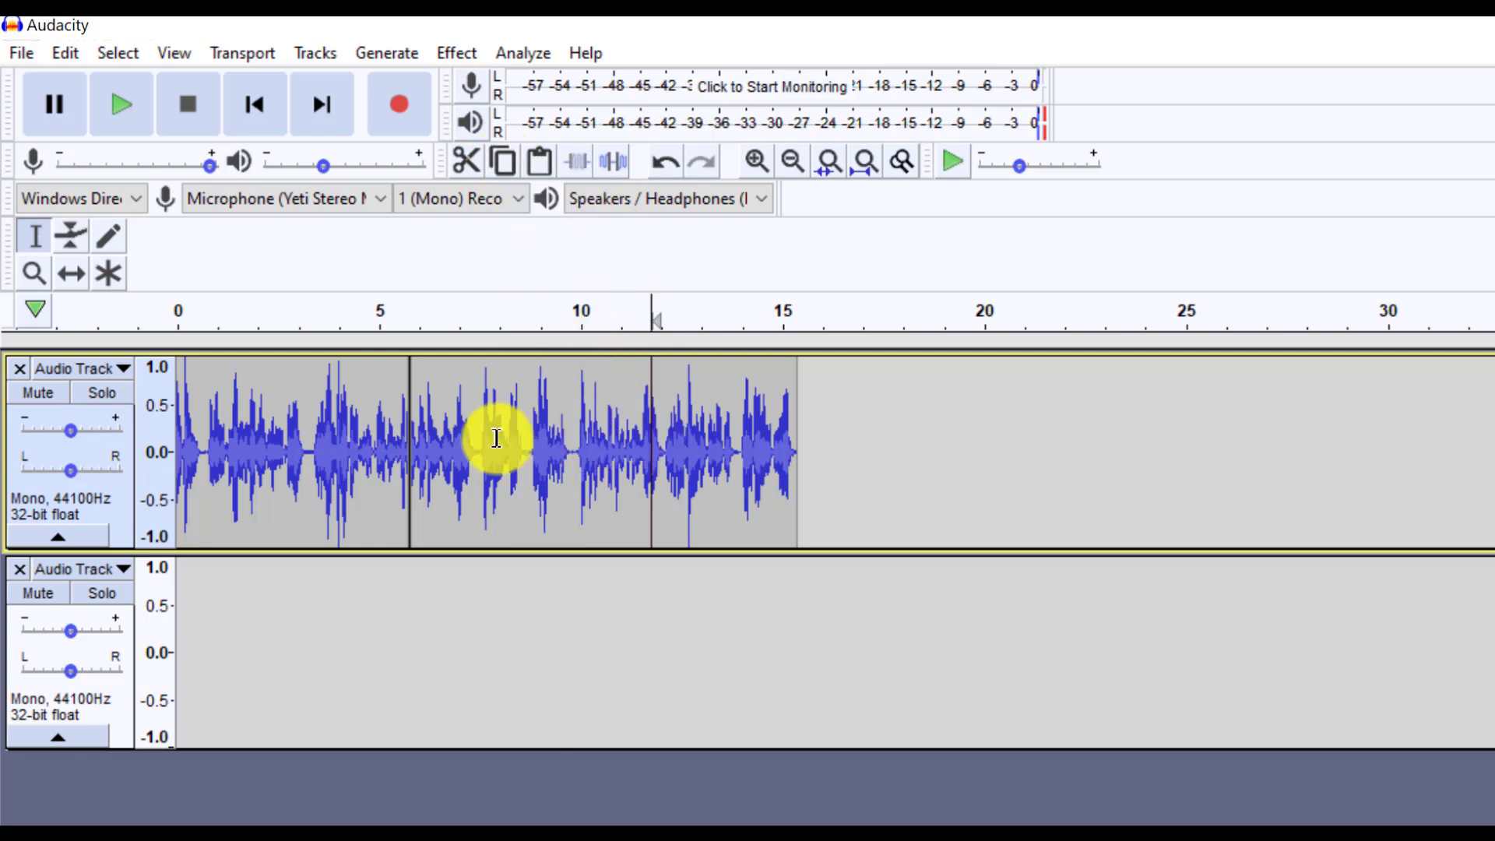
pyautogui.moveTo(414, 437); pyautogui.dragTo(522, 441)
pyautogui.click(537, 165)
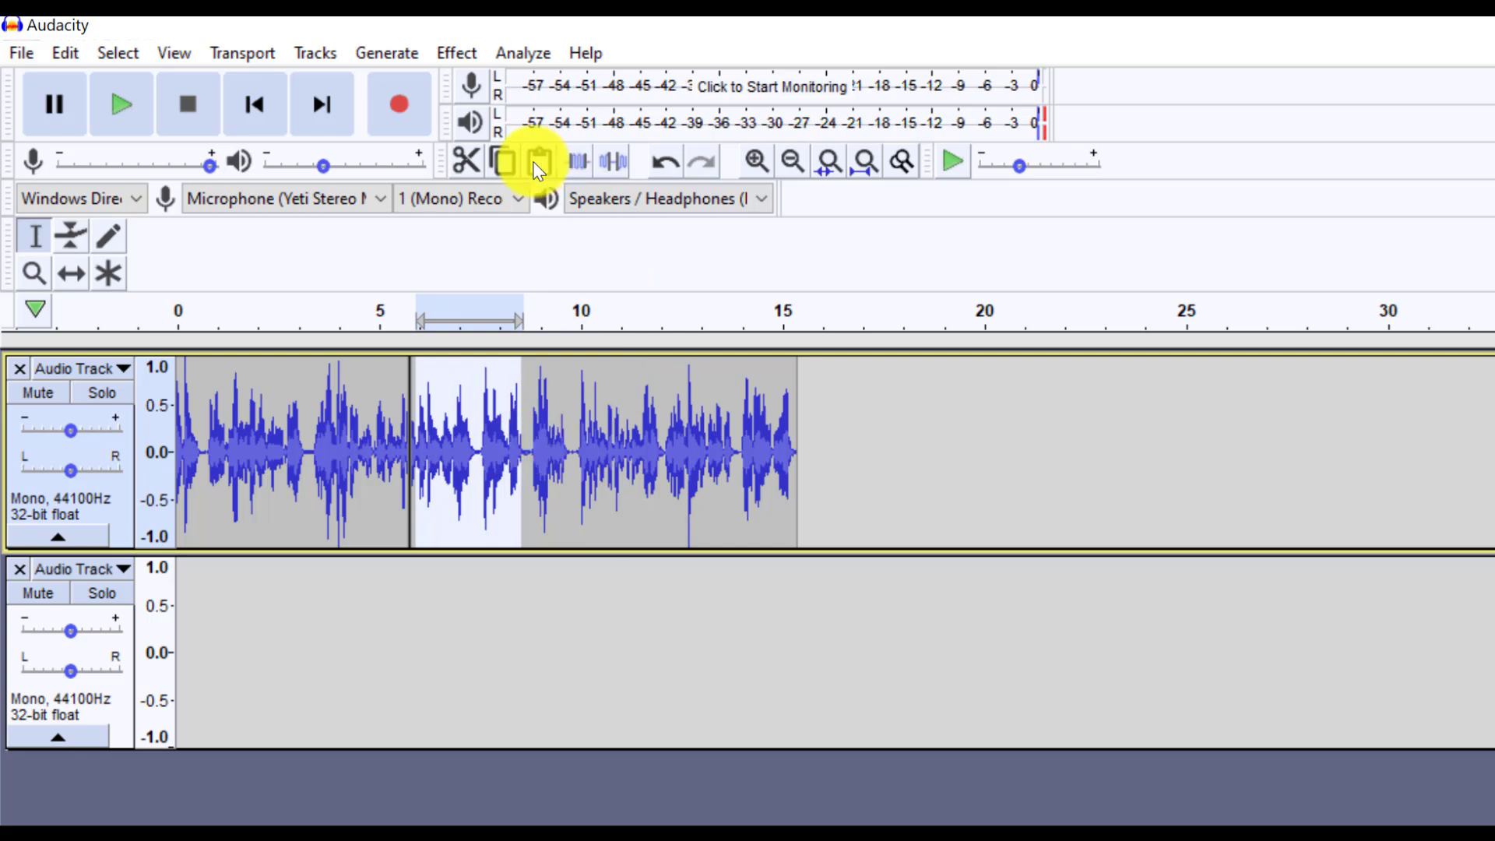
pyautogui.click(575, 164)
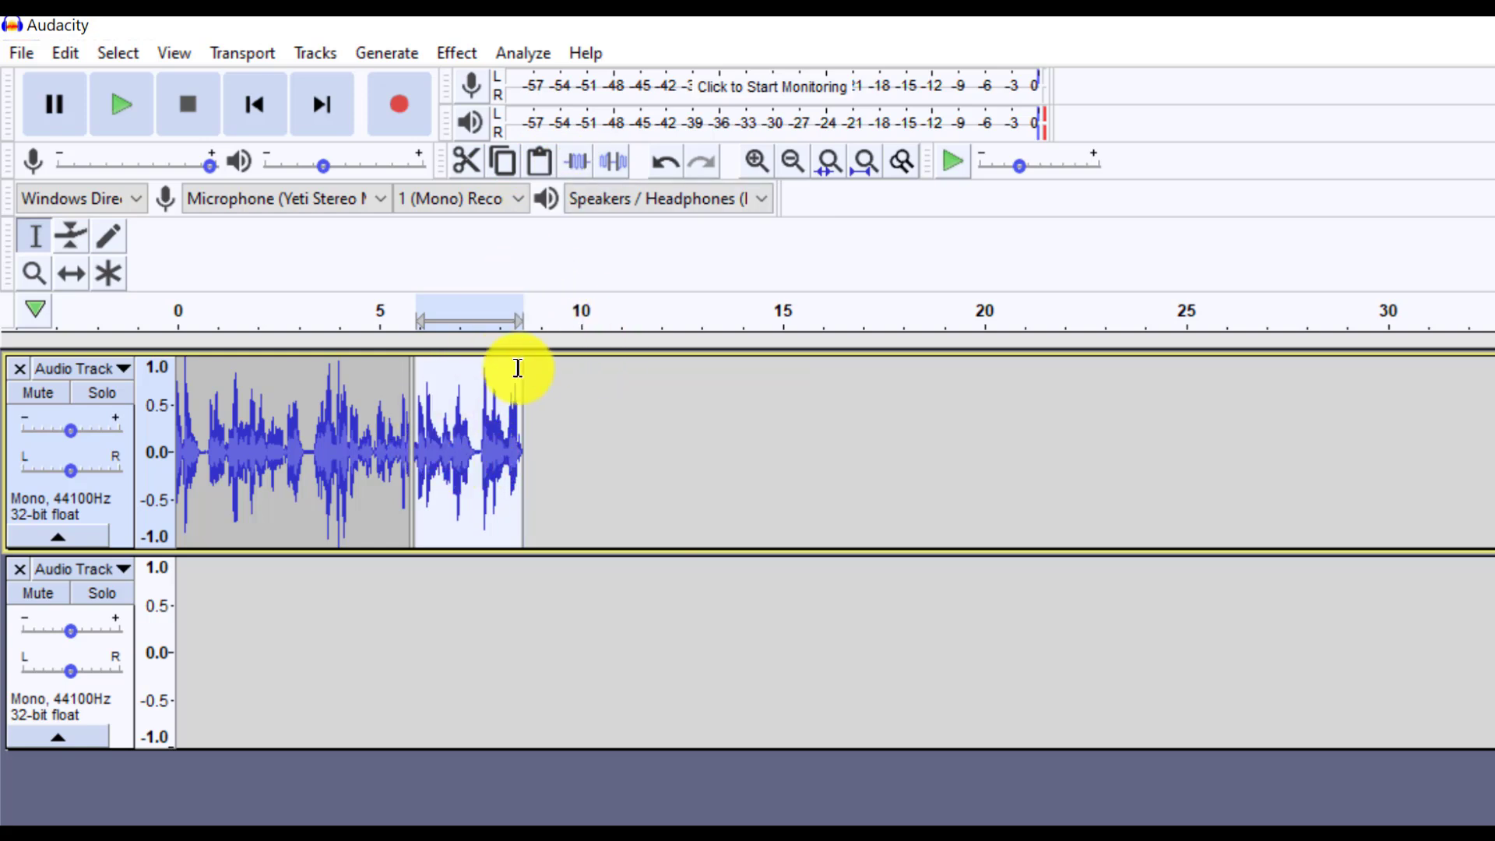
pyautogui.doubleClick(339, 425)
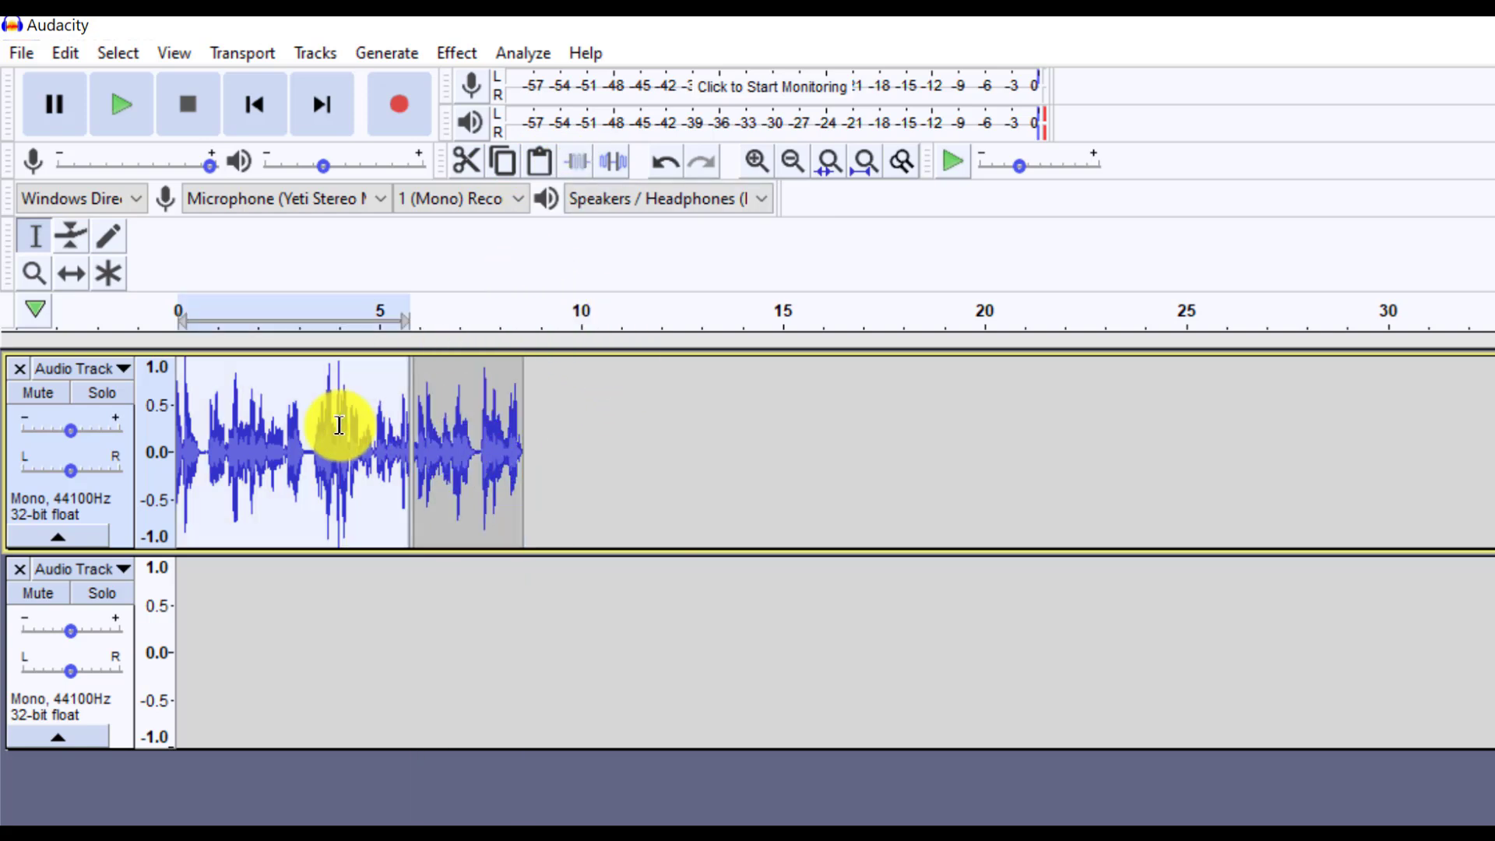
pyautogui.press('Delete')
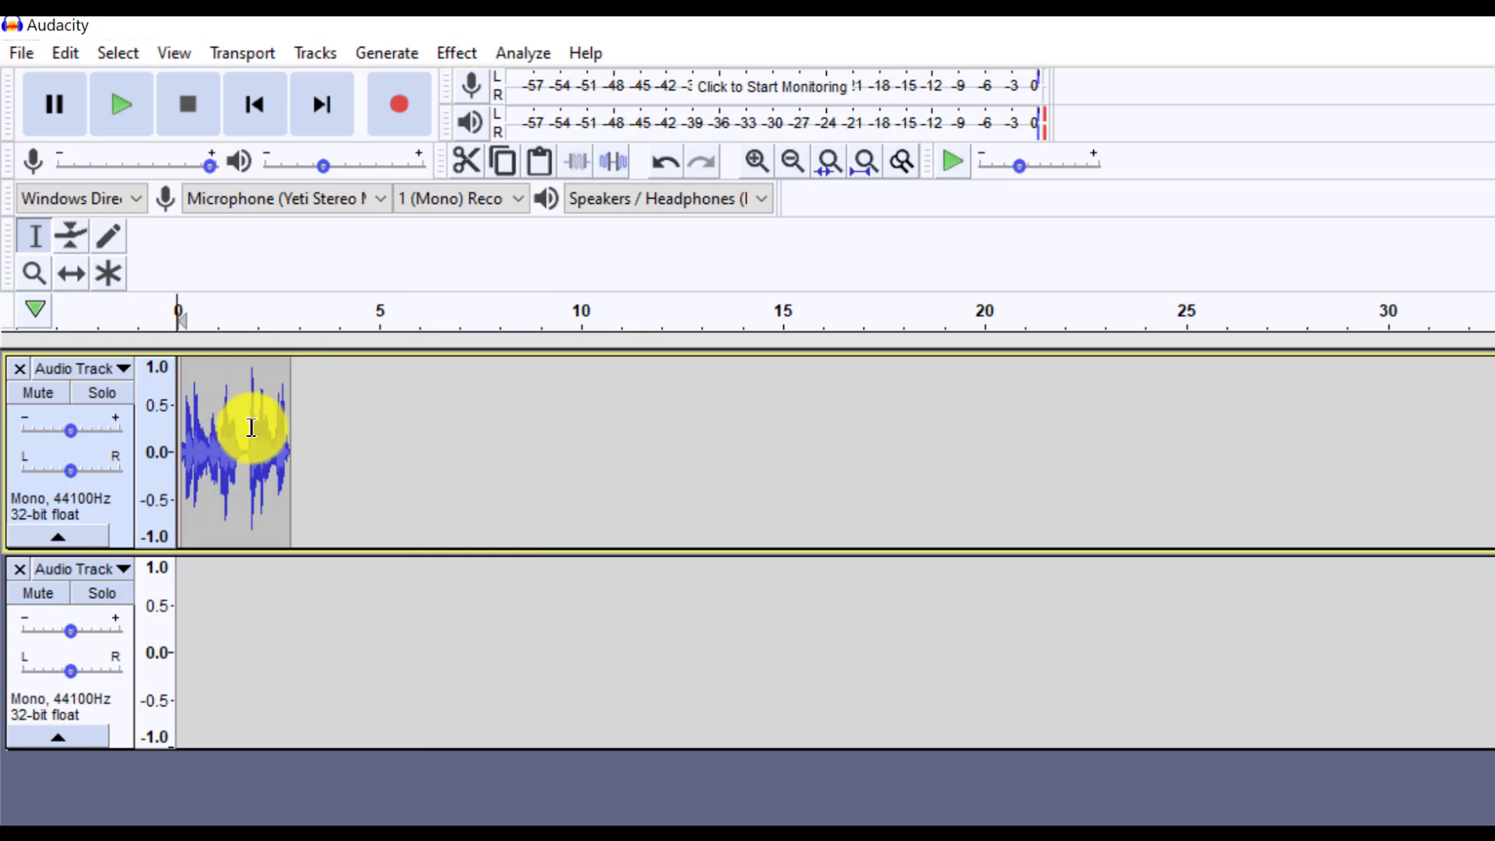
pyautogui.hotkey('ctrl', 'z')
pyautogui.hotkey('ctrl', 'z')
pyautogui.hotkey('ctrl', 'z')
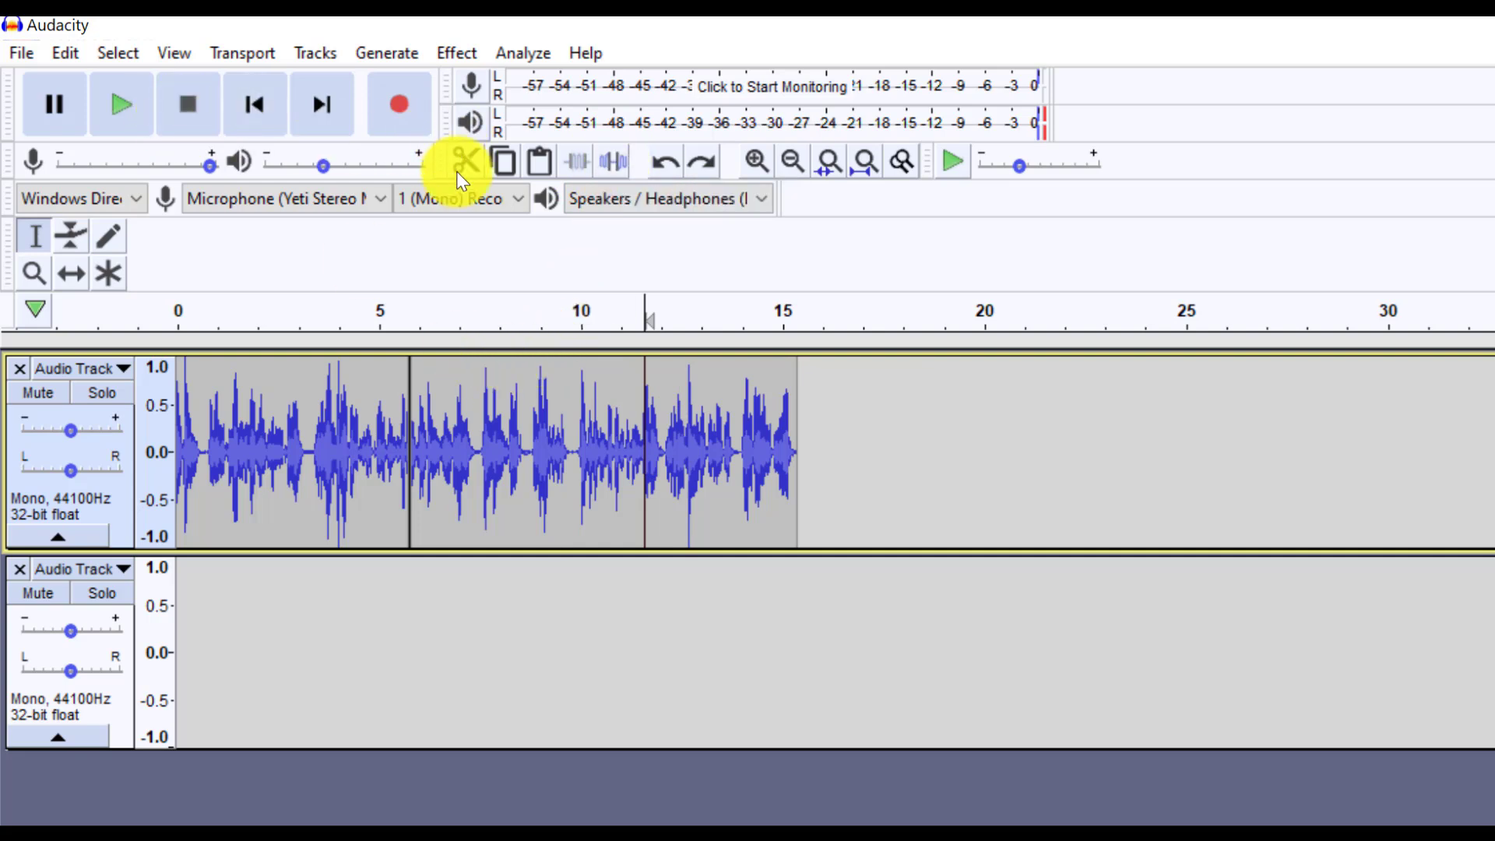
pyautogui.moveTo(471, 429); pyautogui.dragTo(543, 413)
pyautogui.click(615, 161)
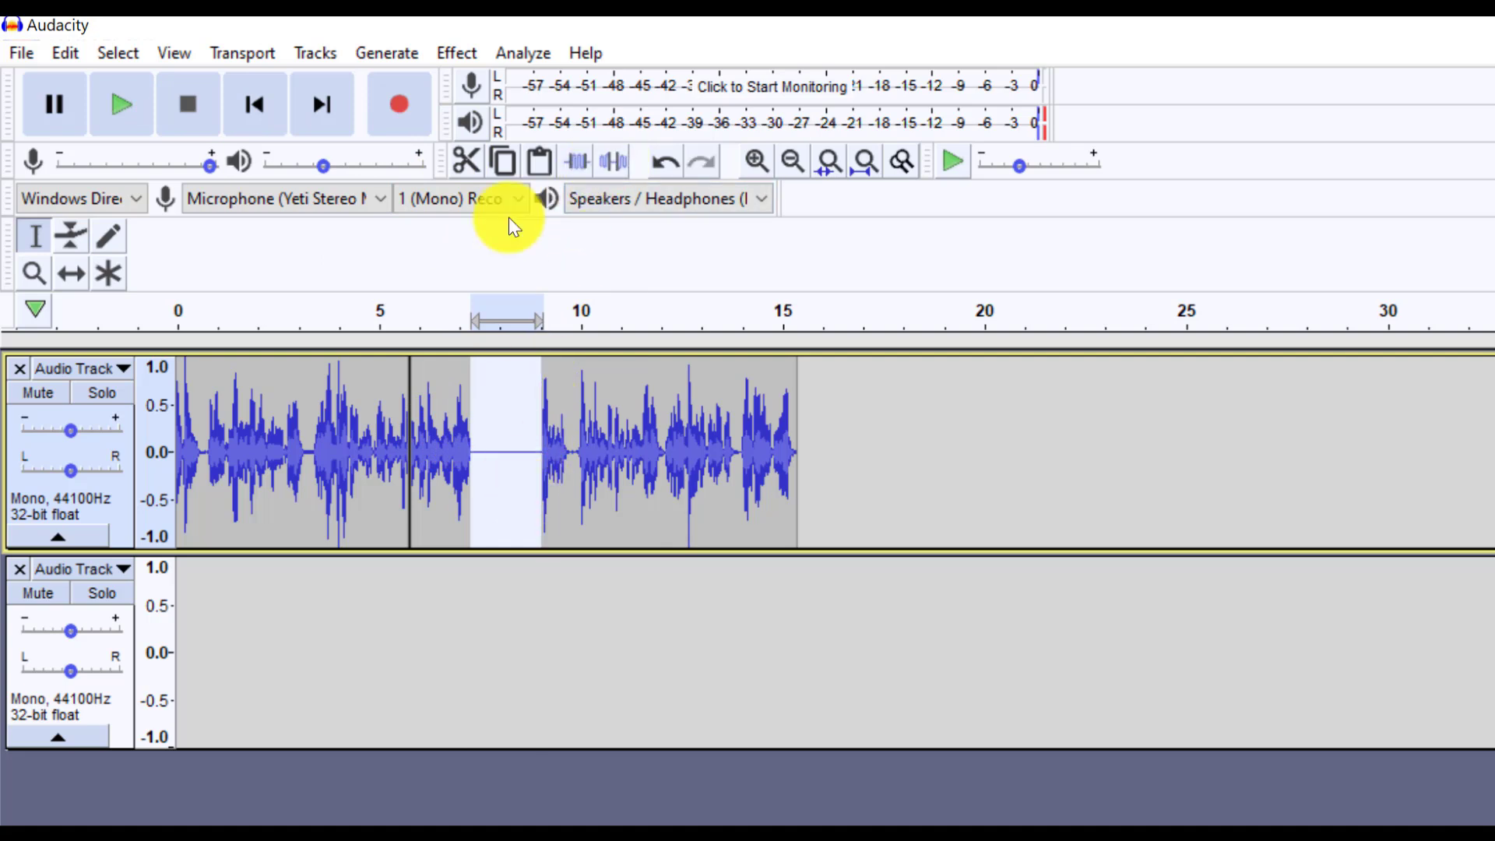
pyautogui.hotkey('ctrl', 'z')
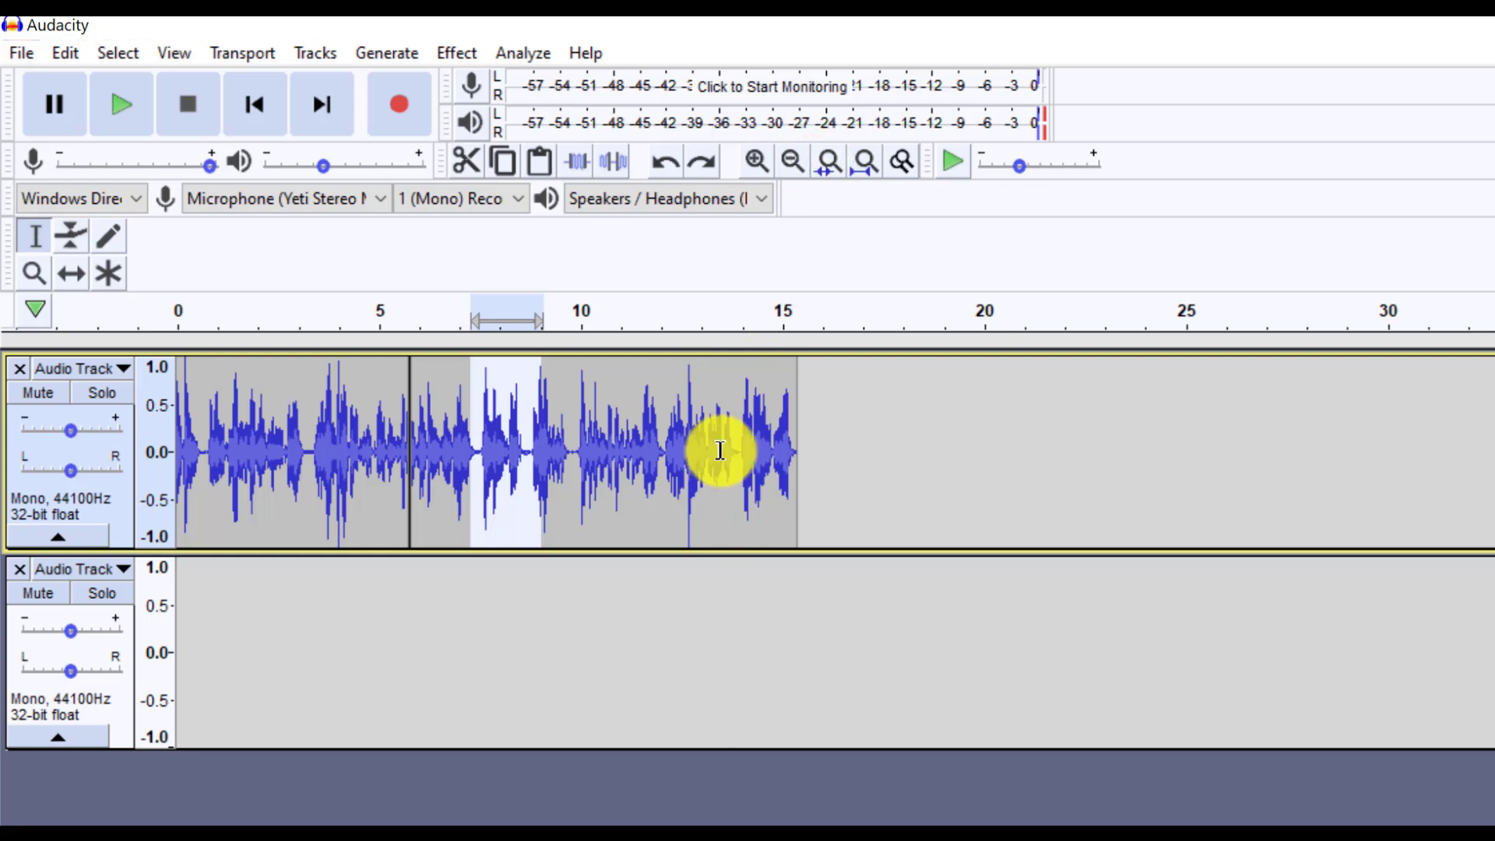
# - Zoom to the 6.5–13 s range and remove the silent pause near 9.5 s
pyautogui.click(722, 444)
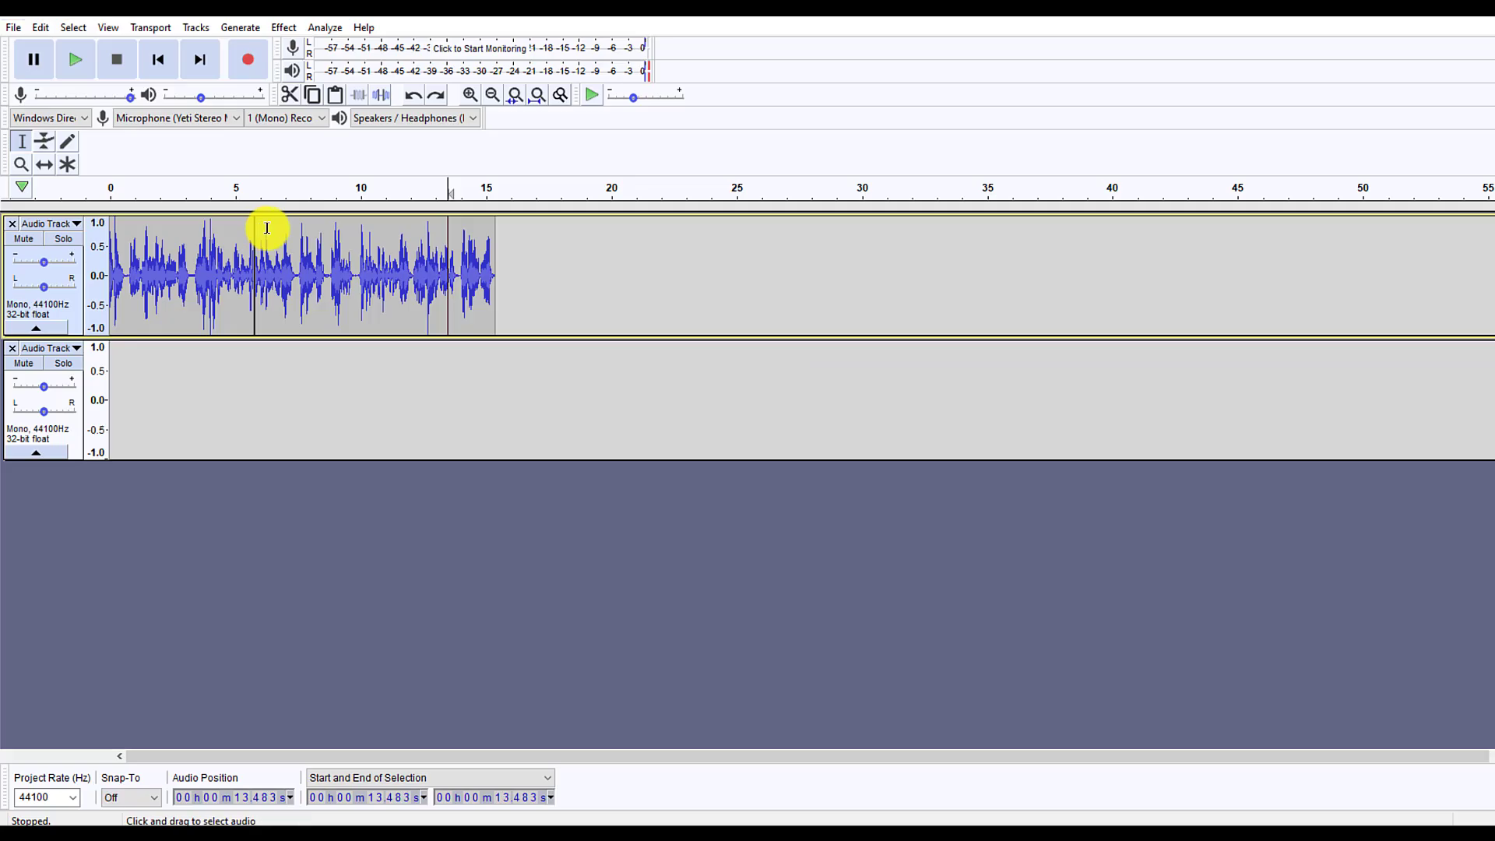
pyautogui.hscroll(5, 886, 430)
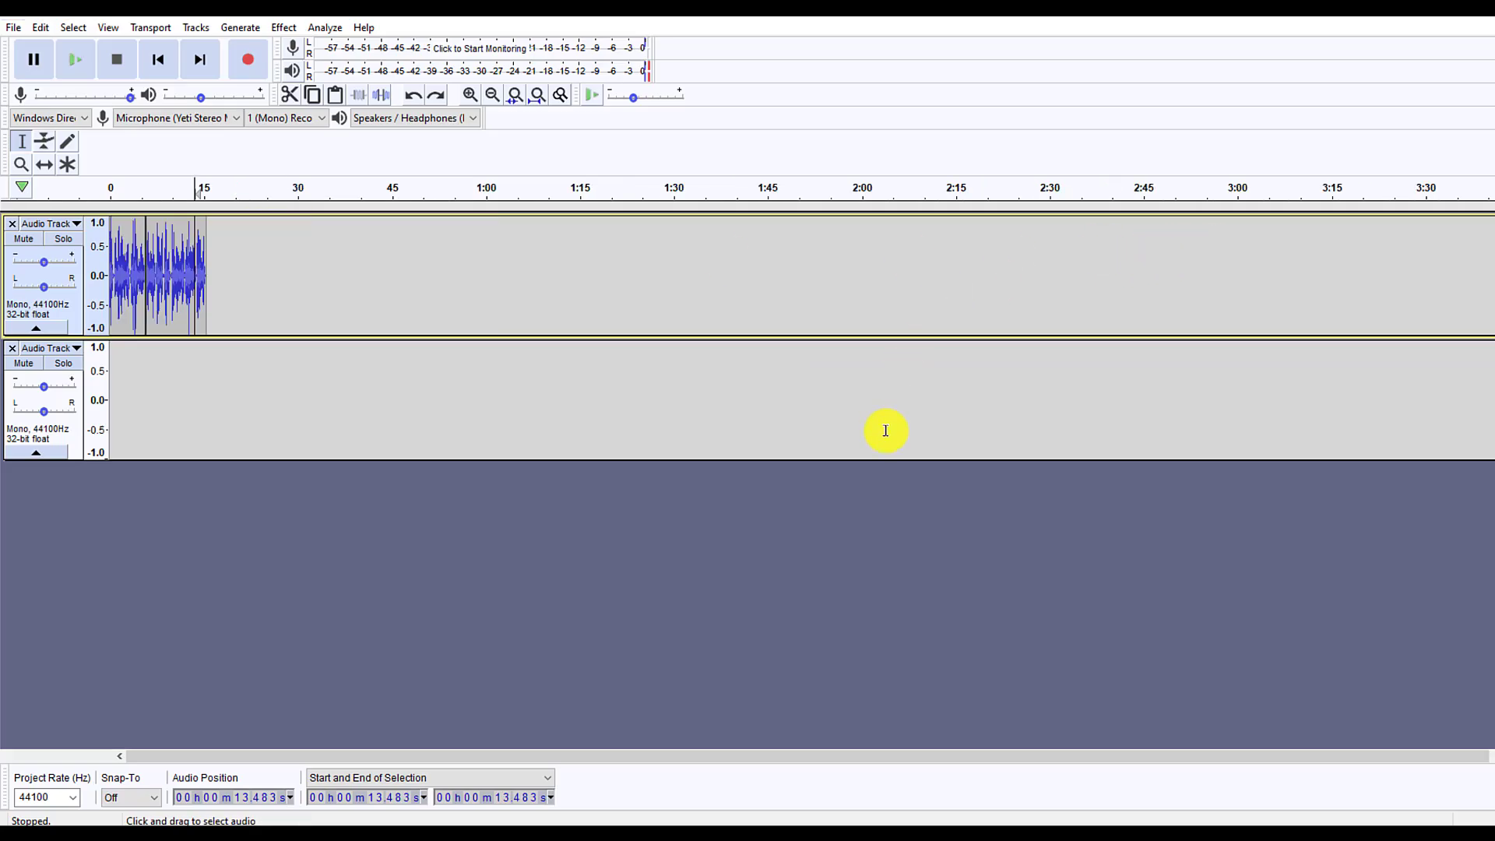
pyautogui.moveTo(491, 762); pyautogui.dragTo(196, 754)
pyautogui.moveTo(272, 251); pyautogui.dragTo(434, 267)
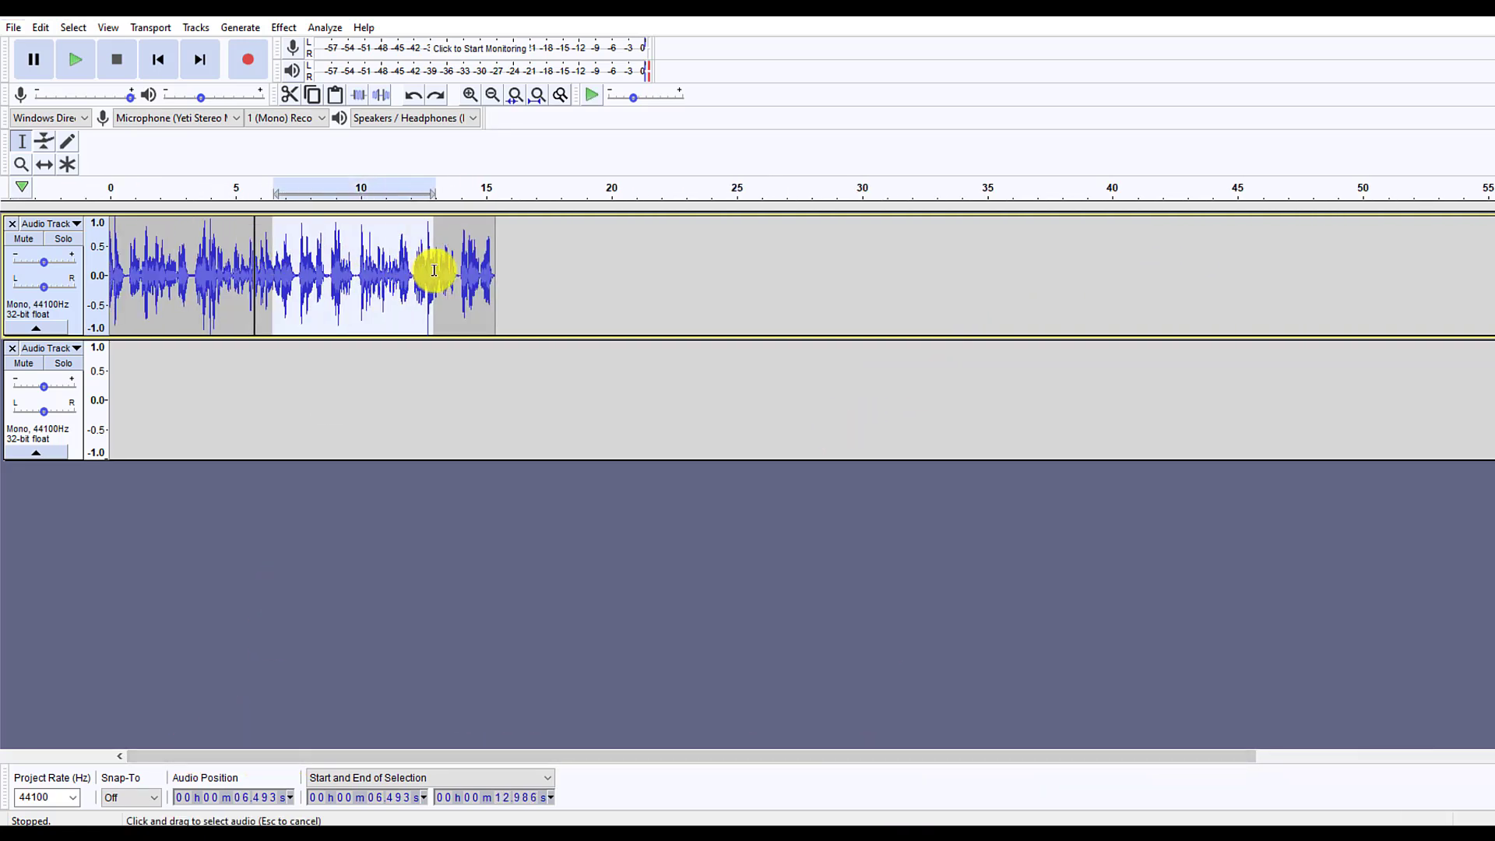
pyautogui.click(515, 94)
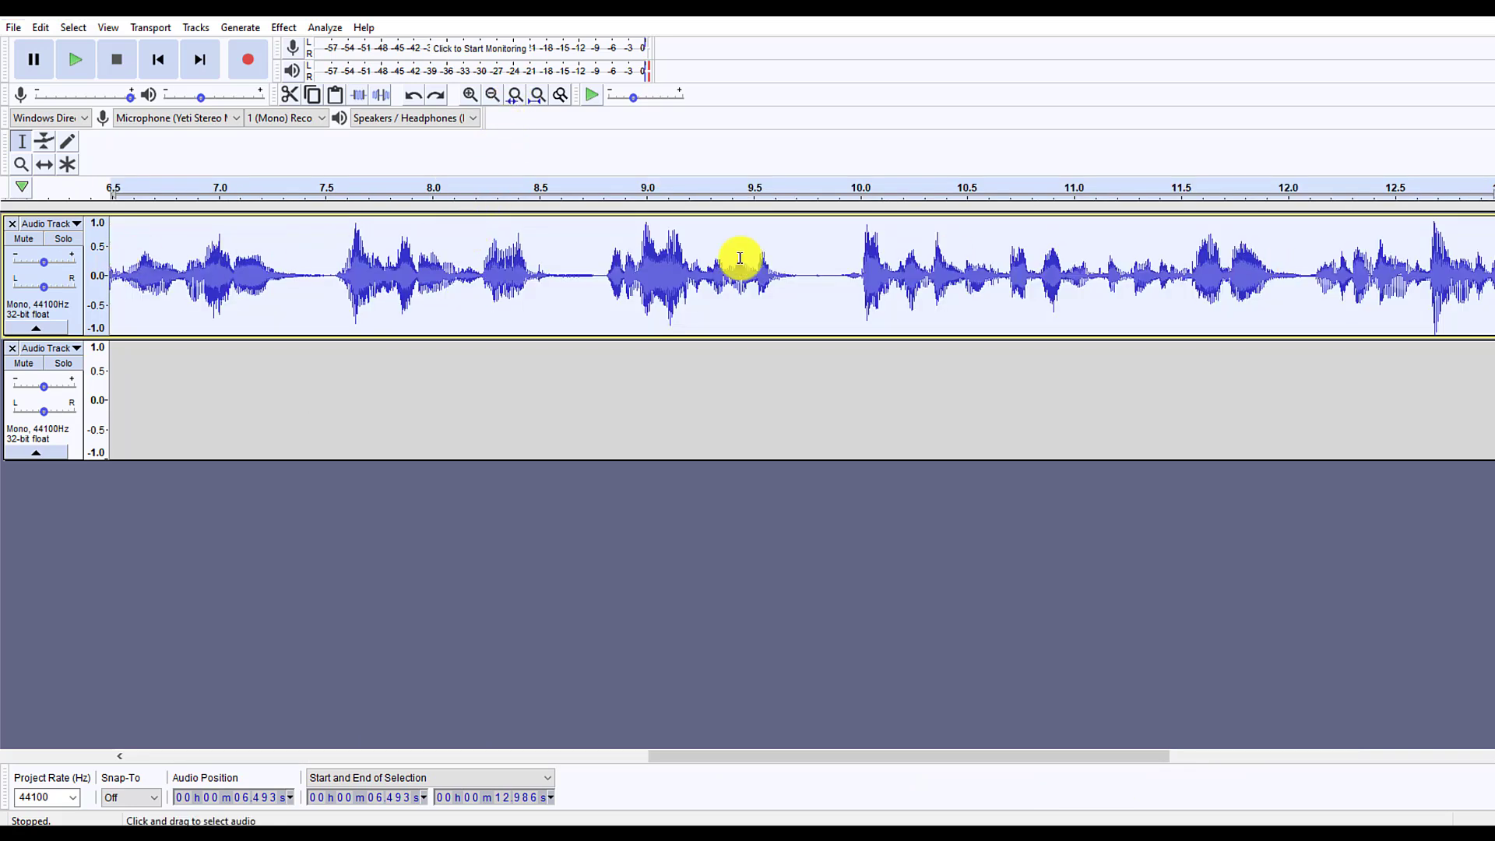
pyautogui.hotkey('ctrl', 'z')
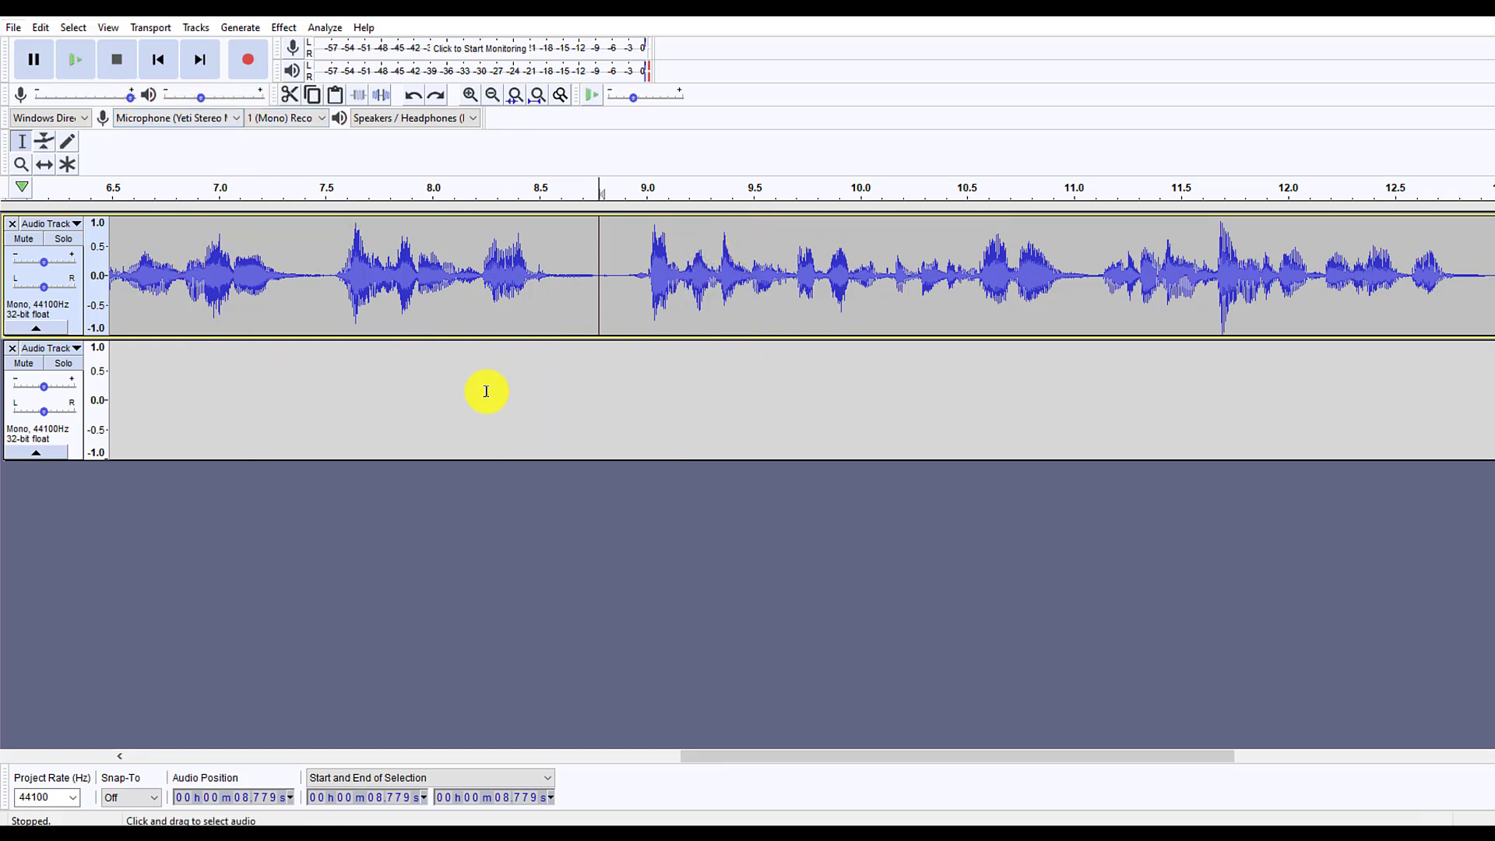
pyautogui.scroll(-2, 486, 391)
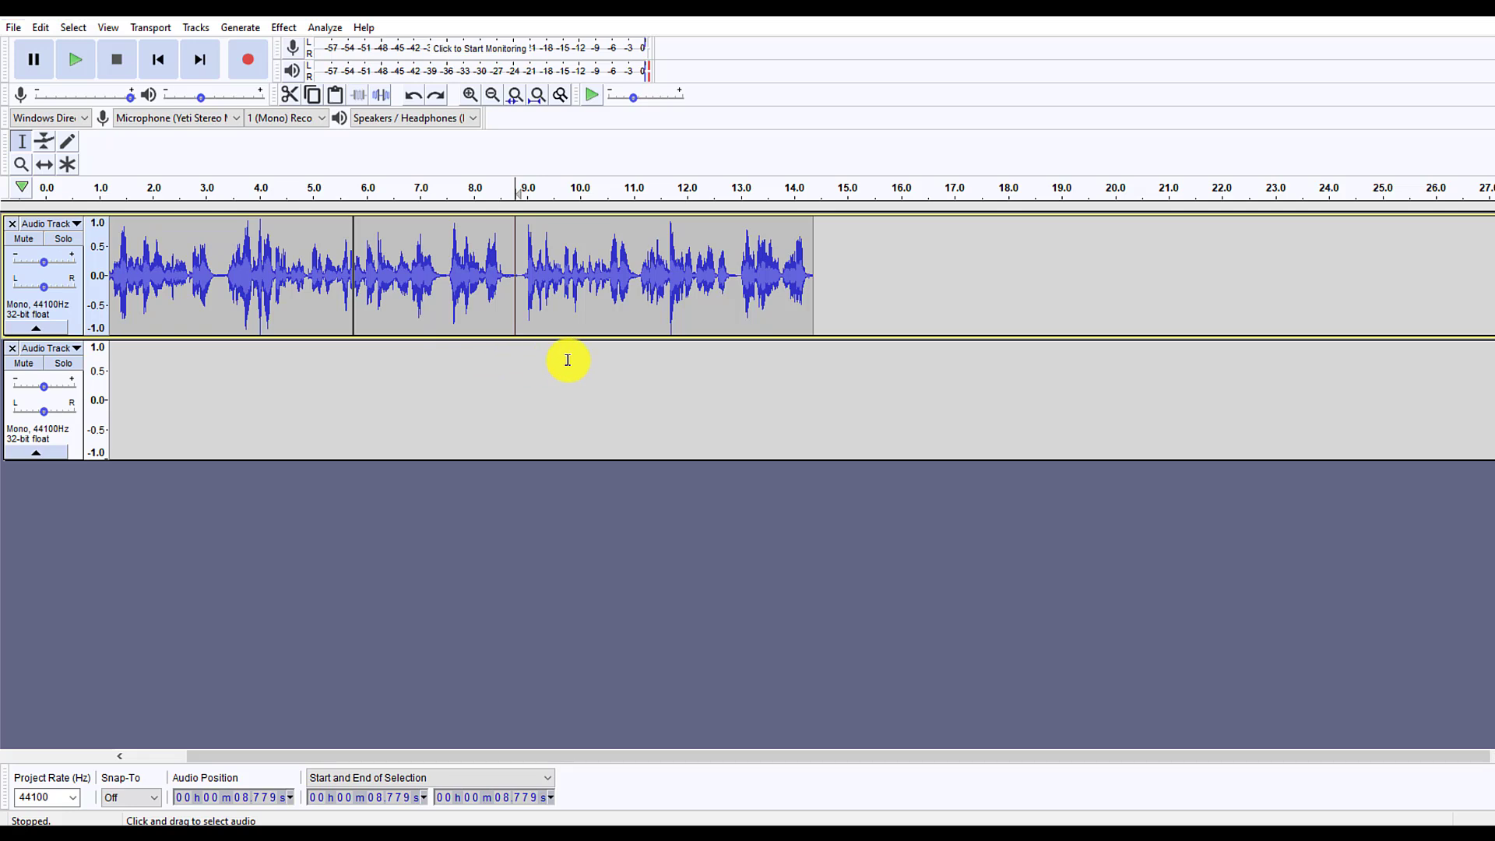
pyautogui.moveTo(761, 274); pyautogui.dragTo(421, 279)
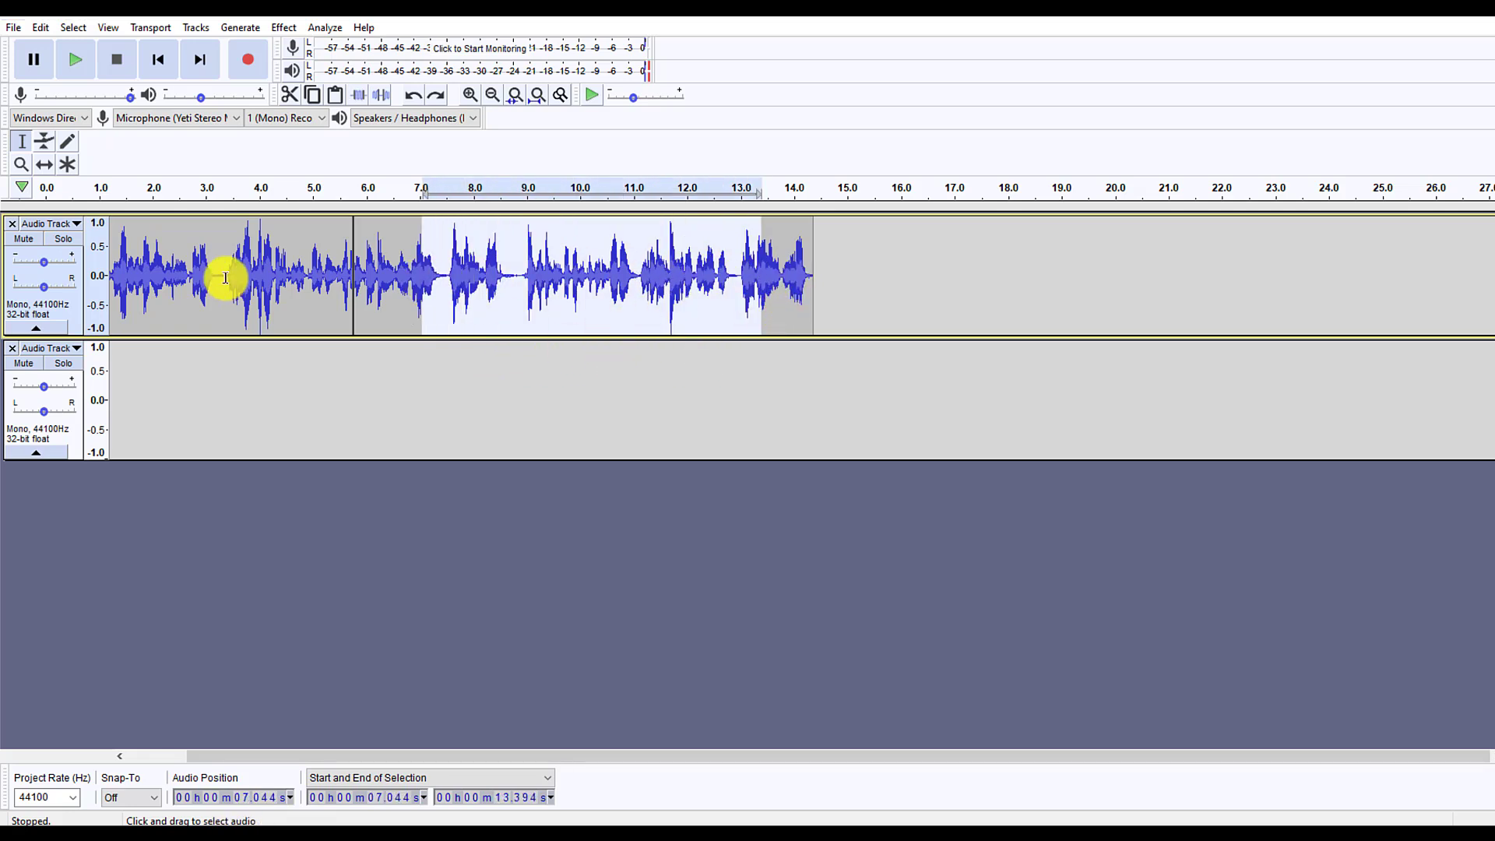
pyautogui.click(311, 294)
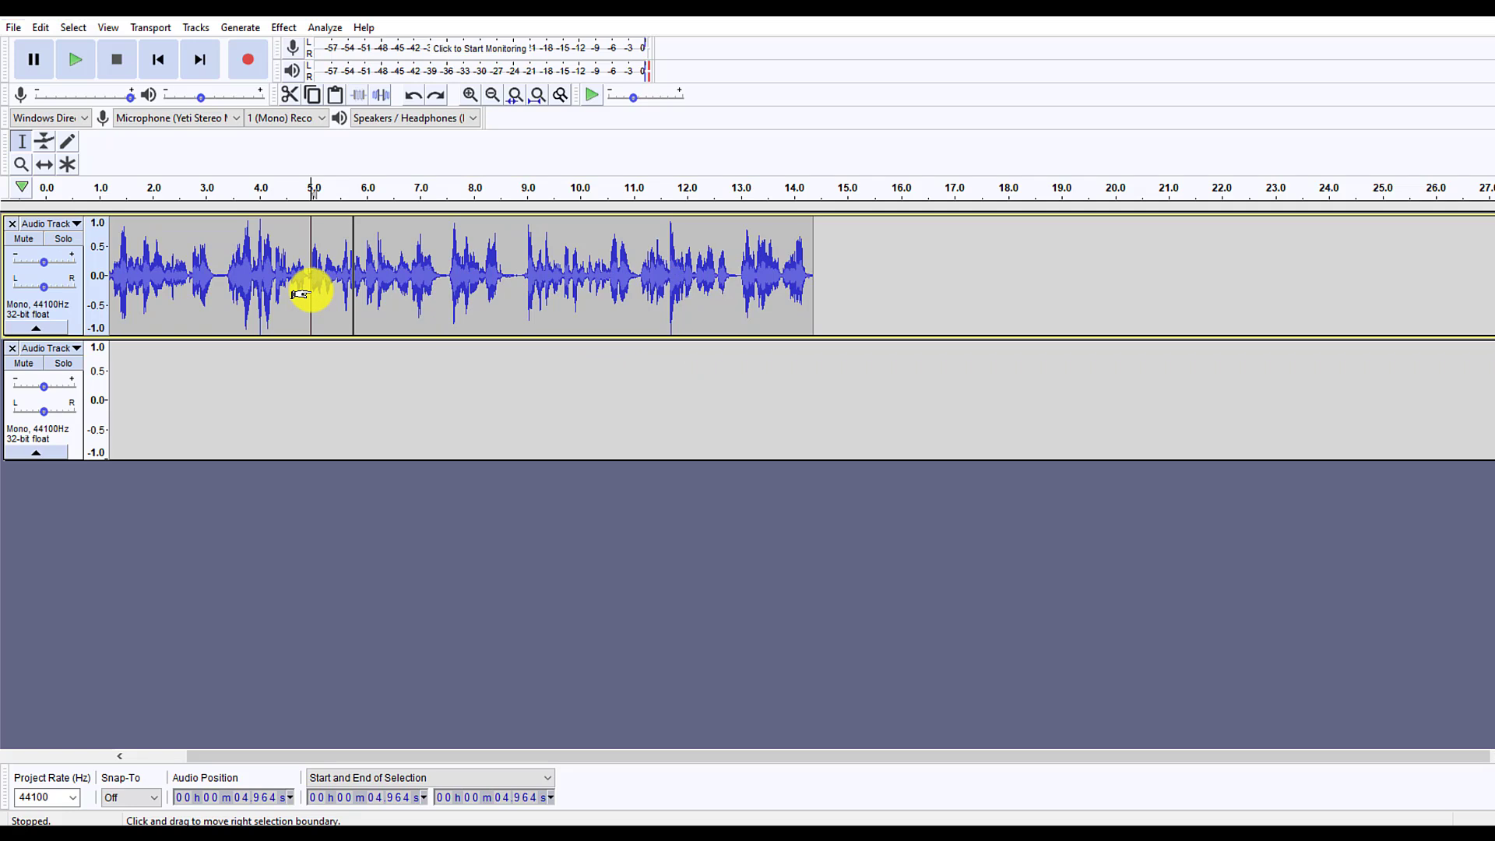
pyautogui.hotkey('ctrl', 'a')
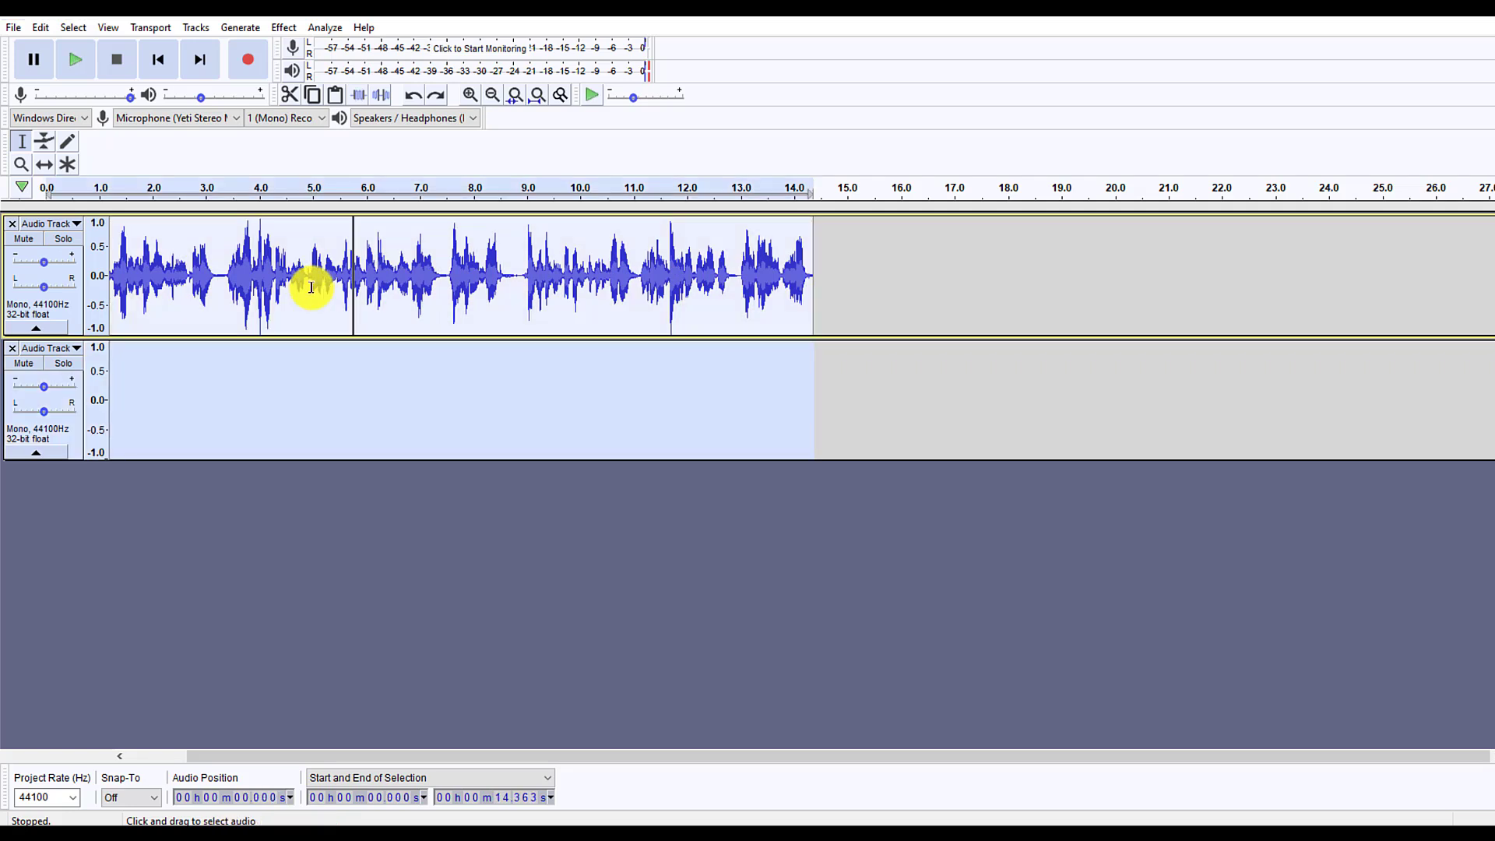
pyautogui.click(283, 27)
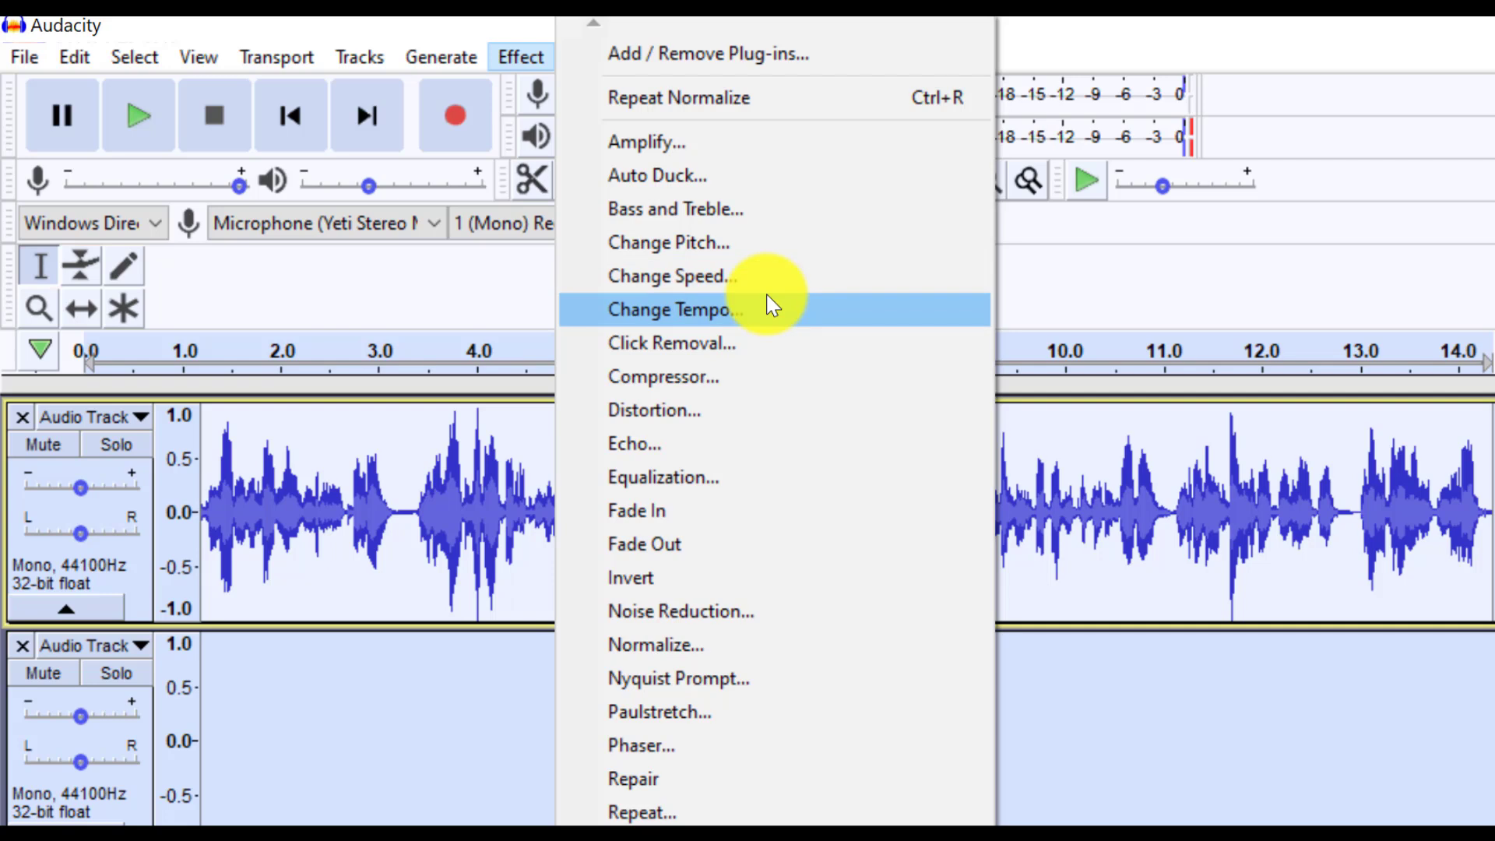
pyautogui.click(713, 140)
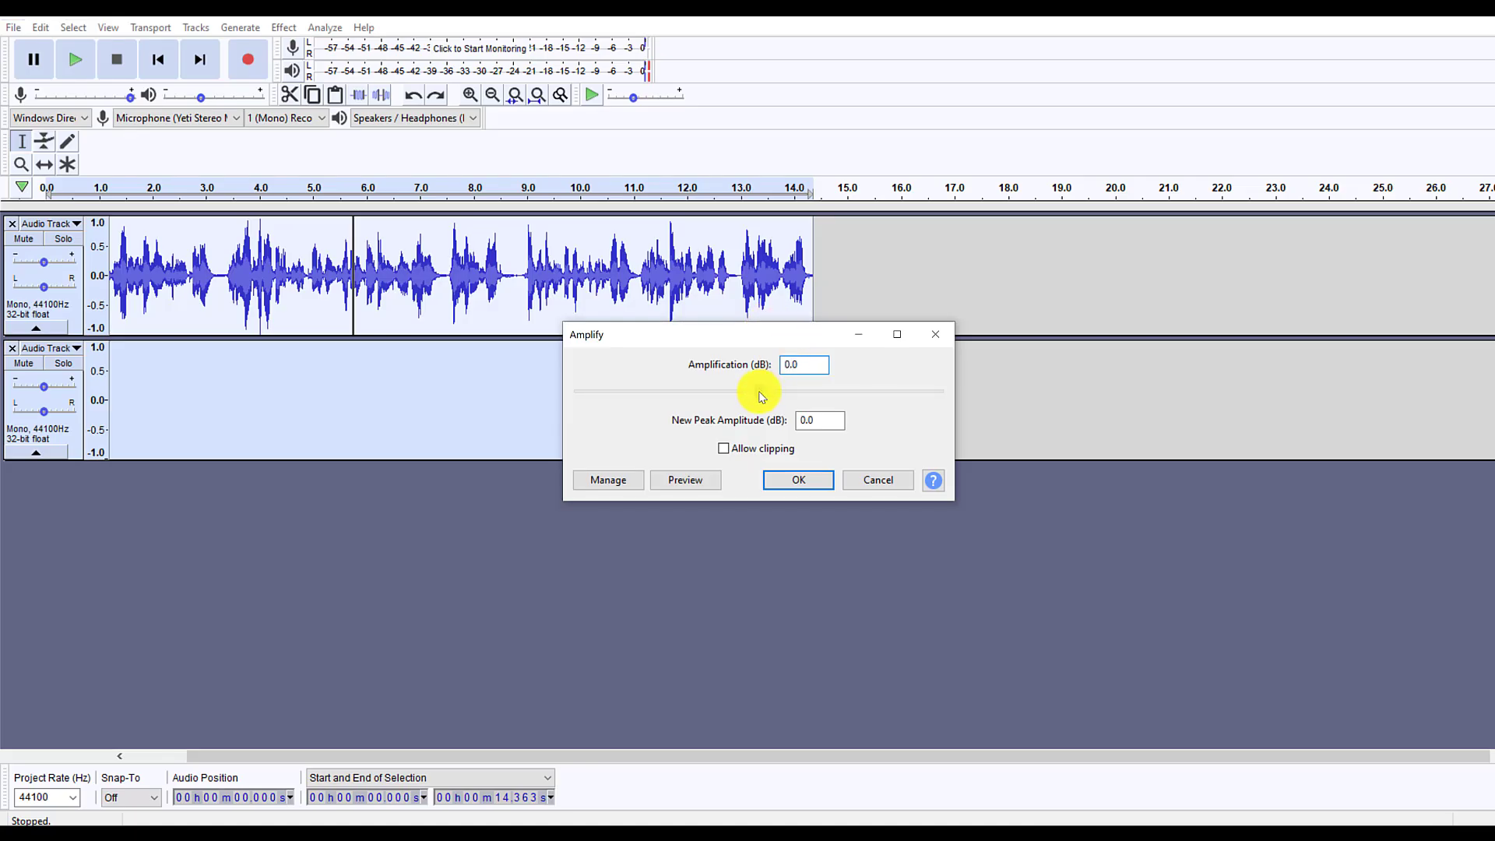
pyautogui.moveTo(762, 397); pyautogui.dragTo(771, 395)
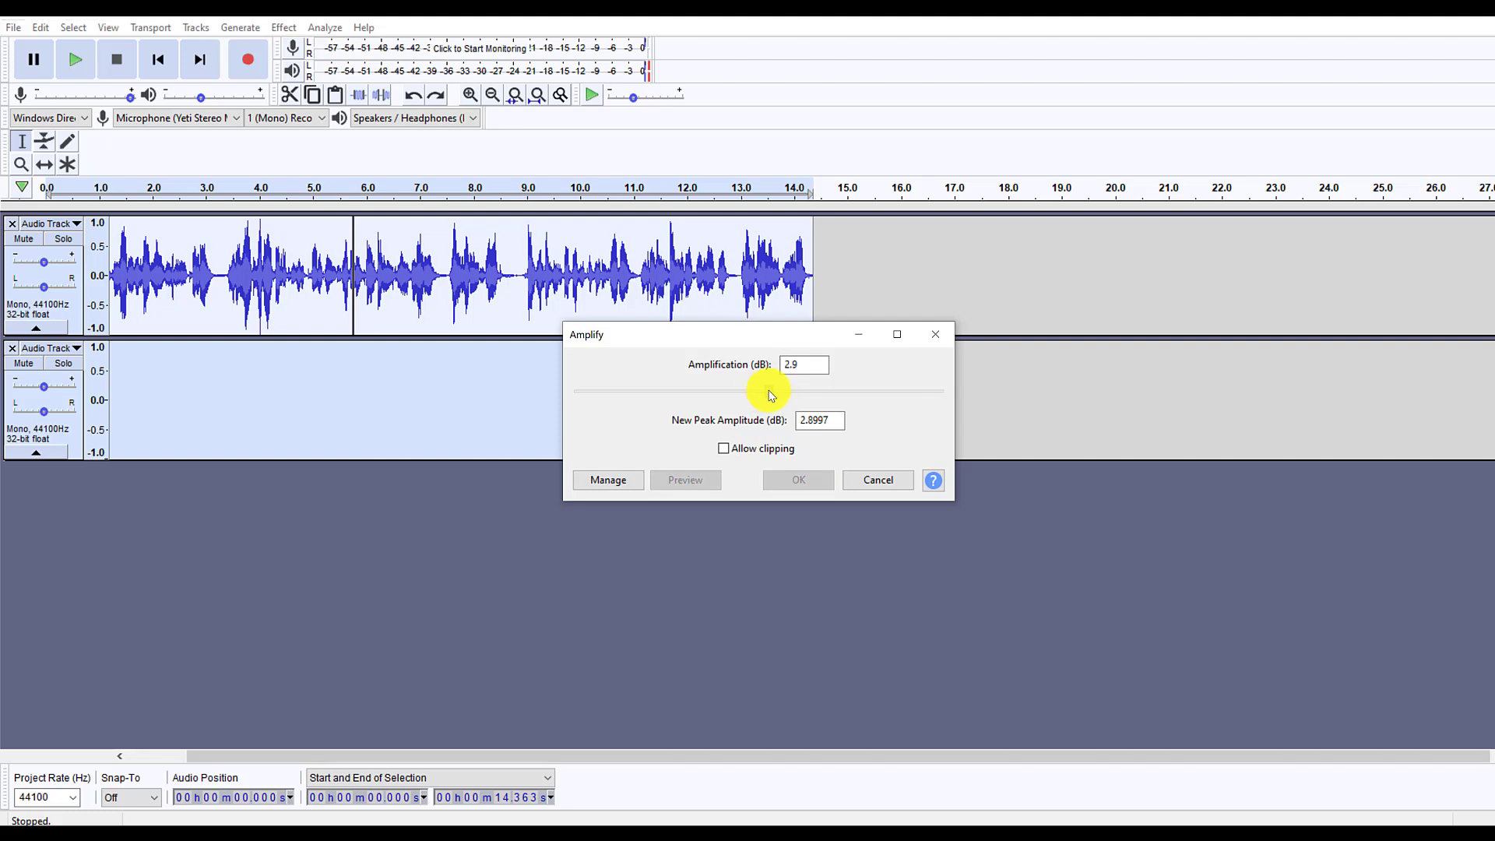
pyautogui.click(725, 451)
pyautogui.click(792, 478)
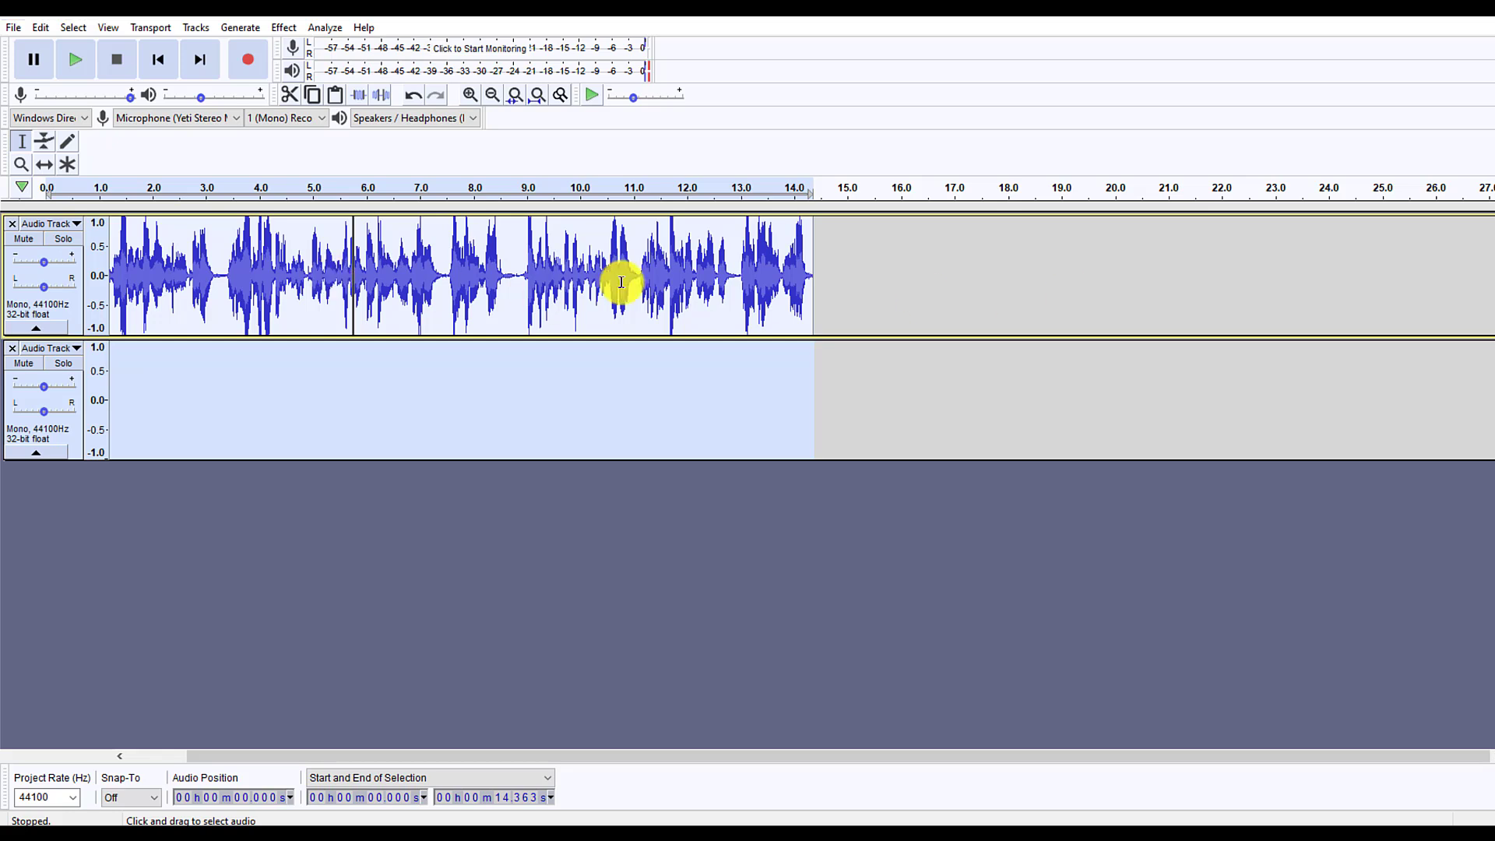
pyautogui.hotkey('ctrl', 'z')
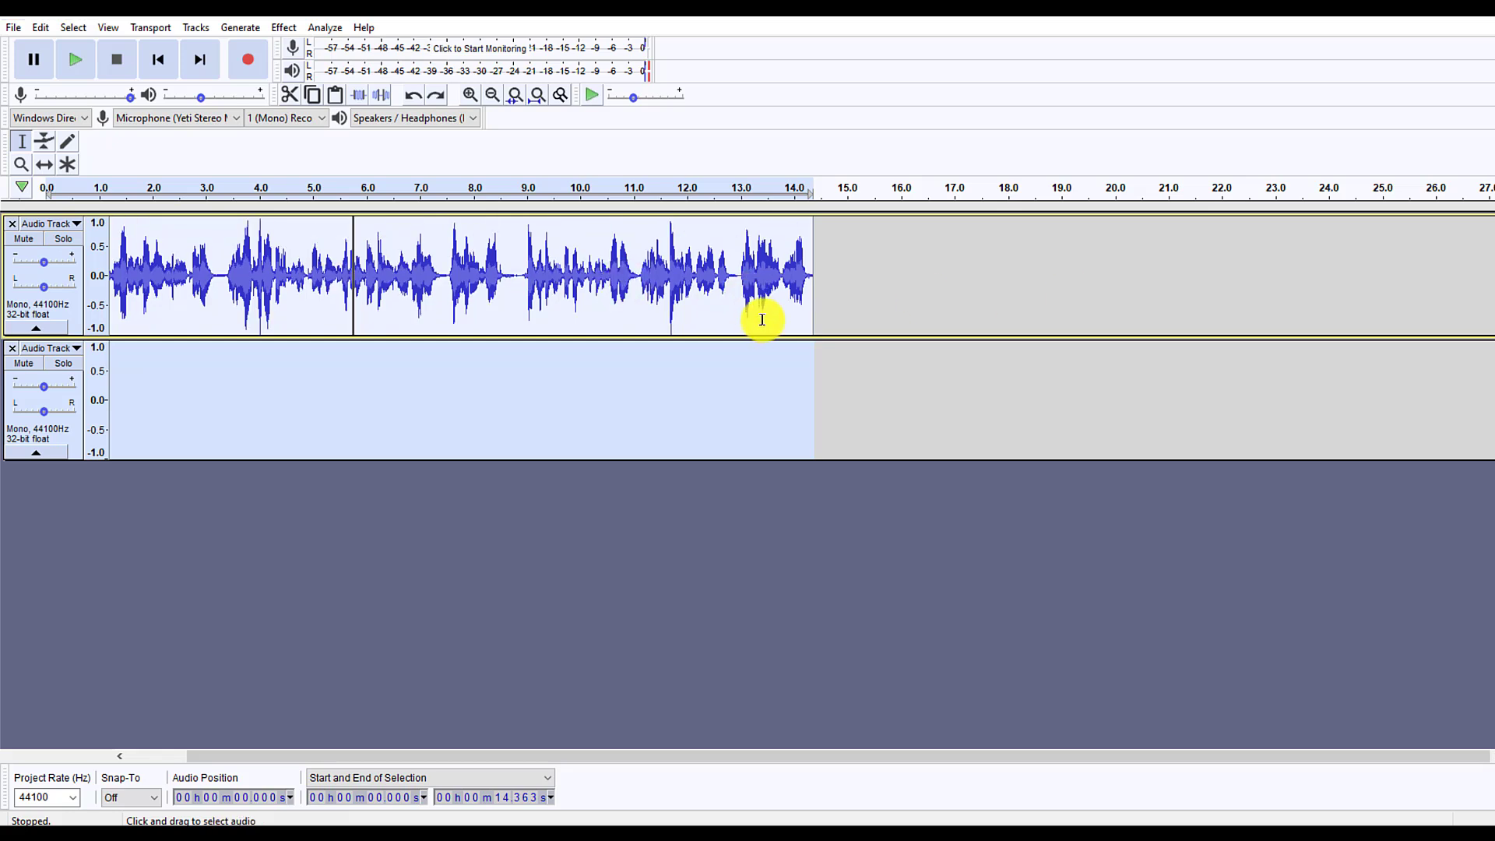
# - Place the edit point at the very end of the speech, about 14.232 s
pyautogui.click(805, 325)
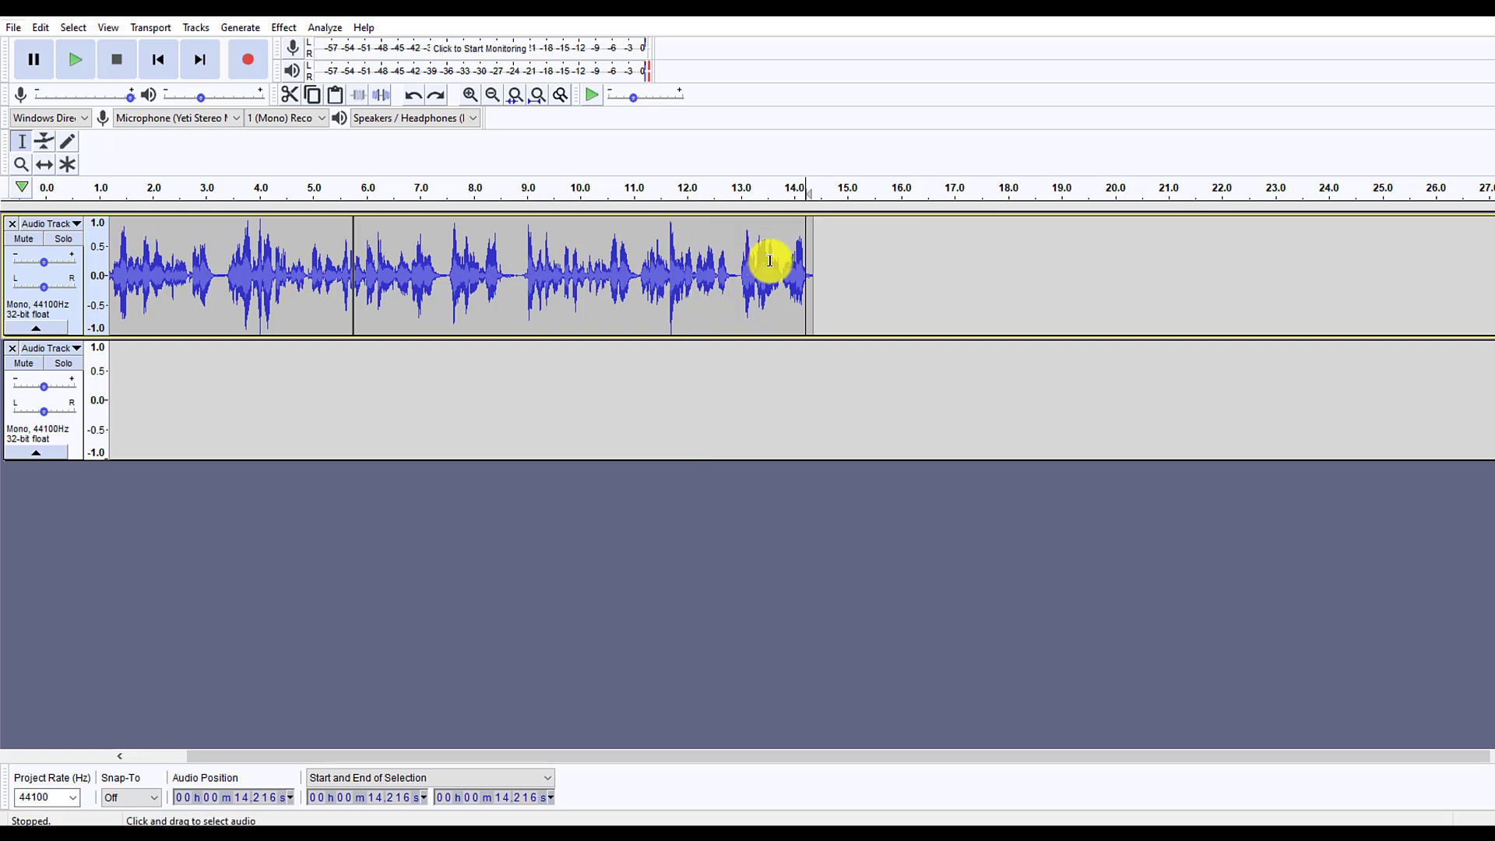
pyautogui.click(812, 264)
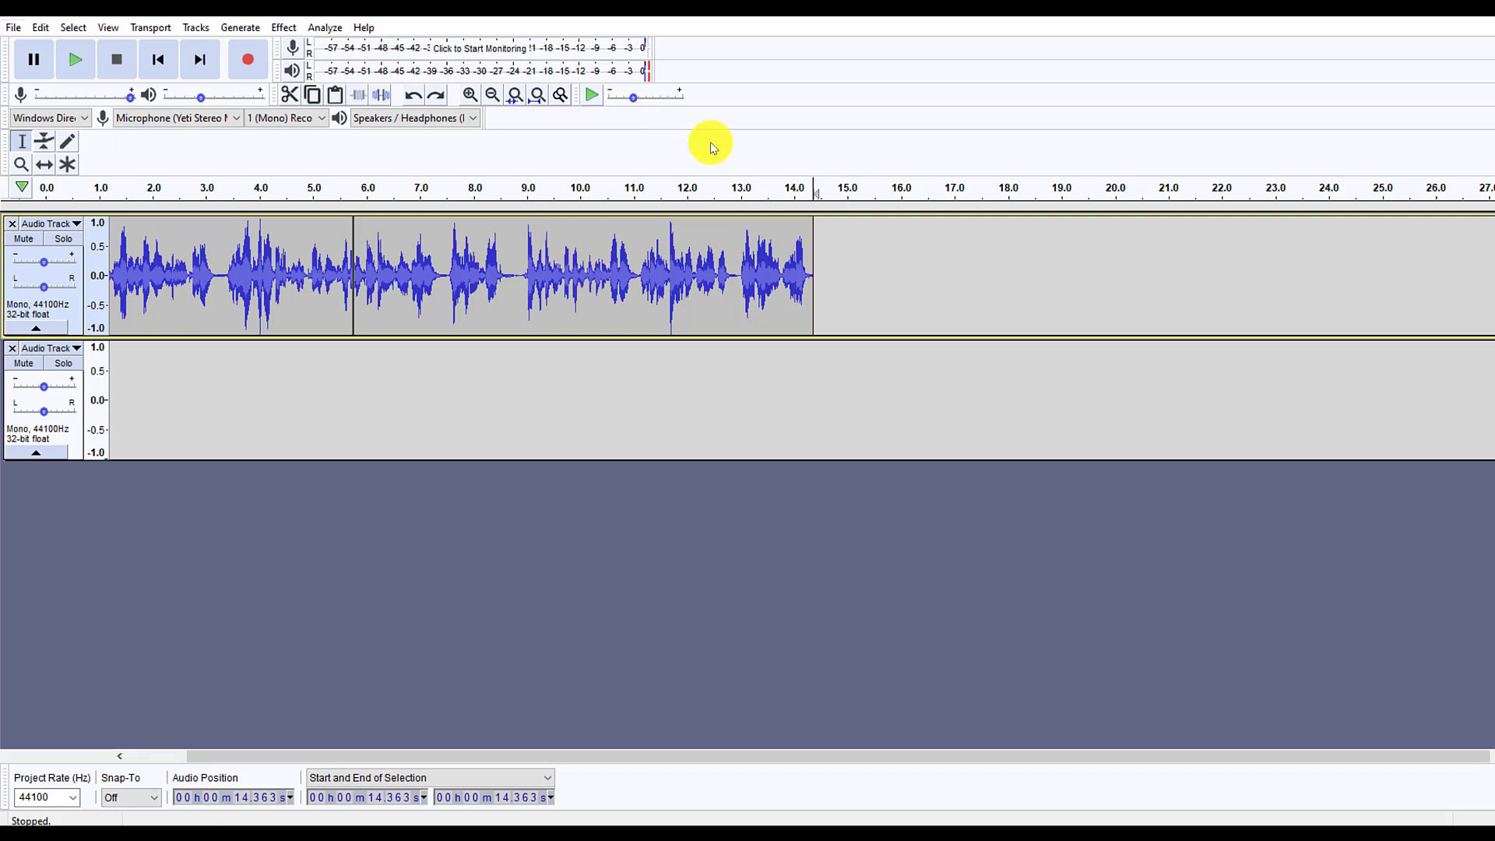
pyautogui.click(807, 228)
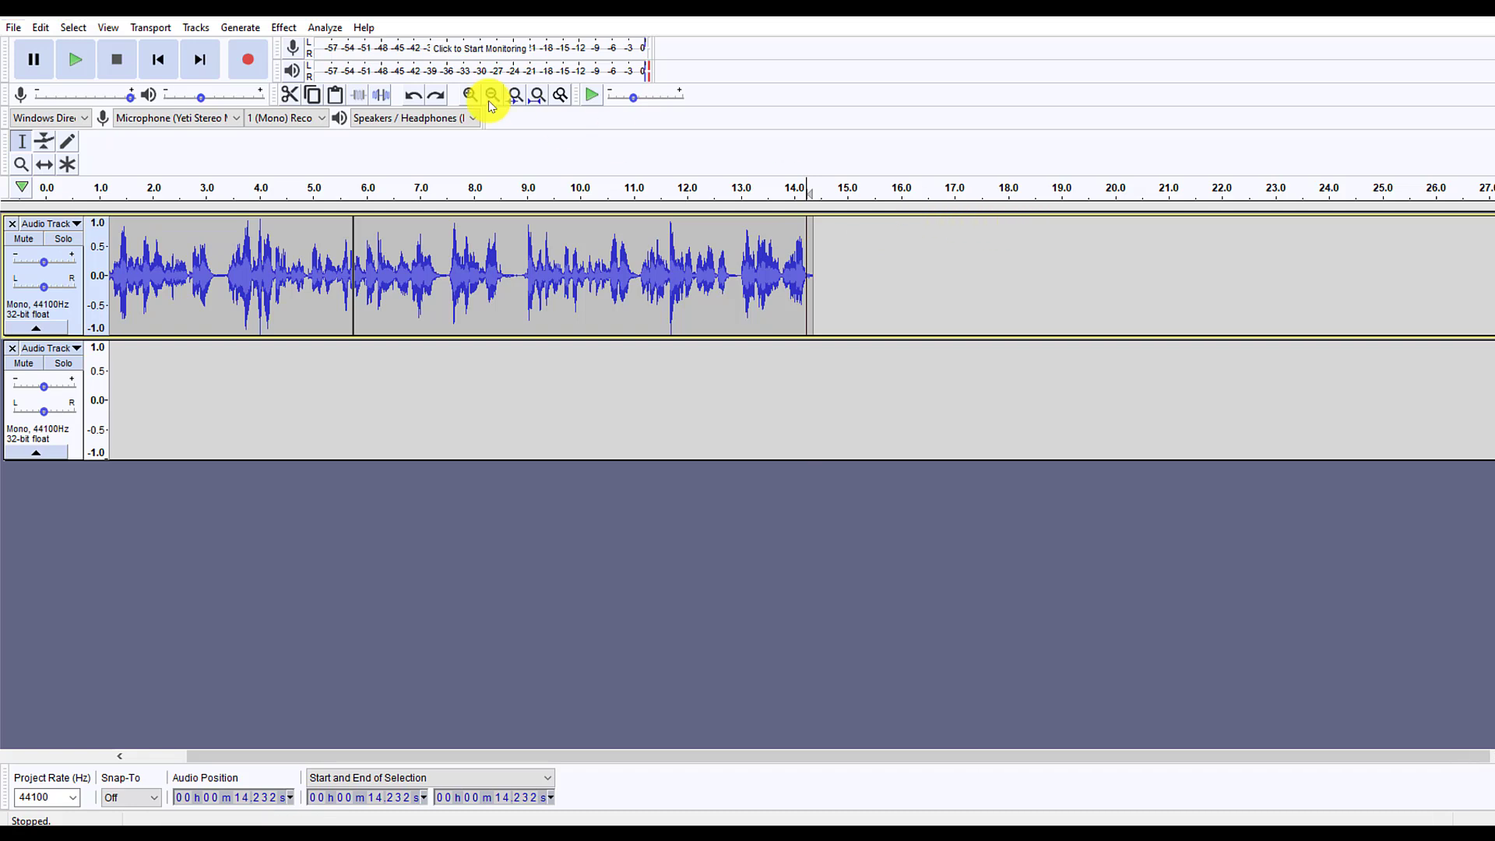
# - Record room silence after the speech and capture 14.6–17.4 s as the noise profile
pyautogui.click(260, 73)
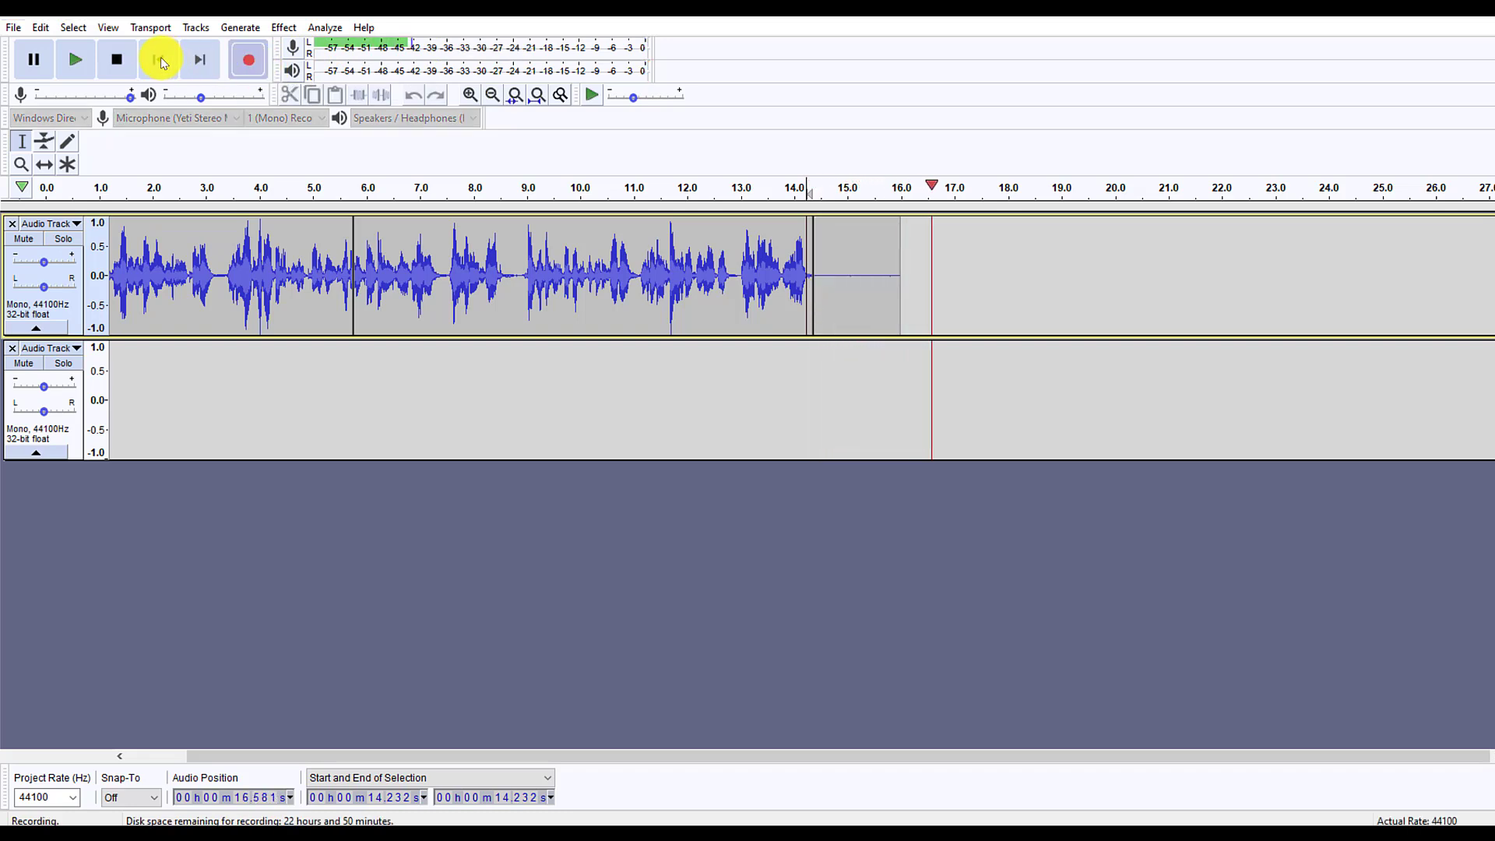
pyautogui.click(123, 63)
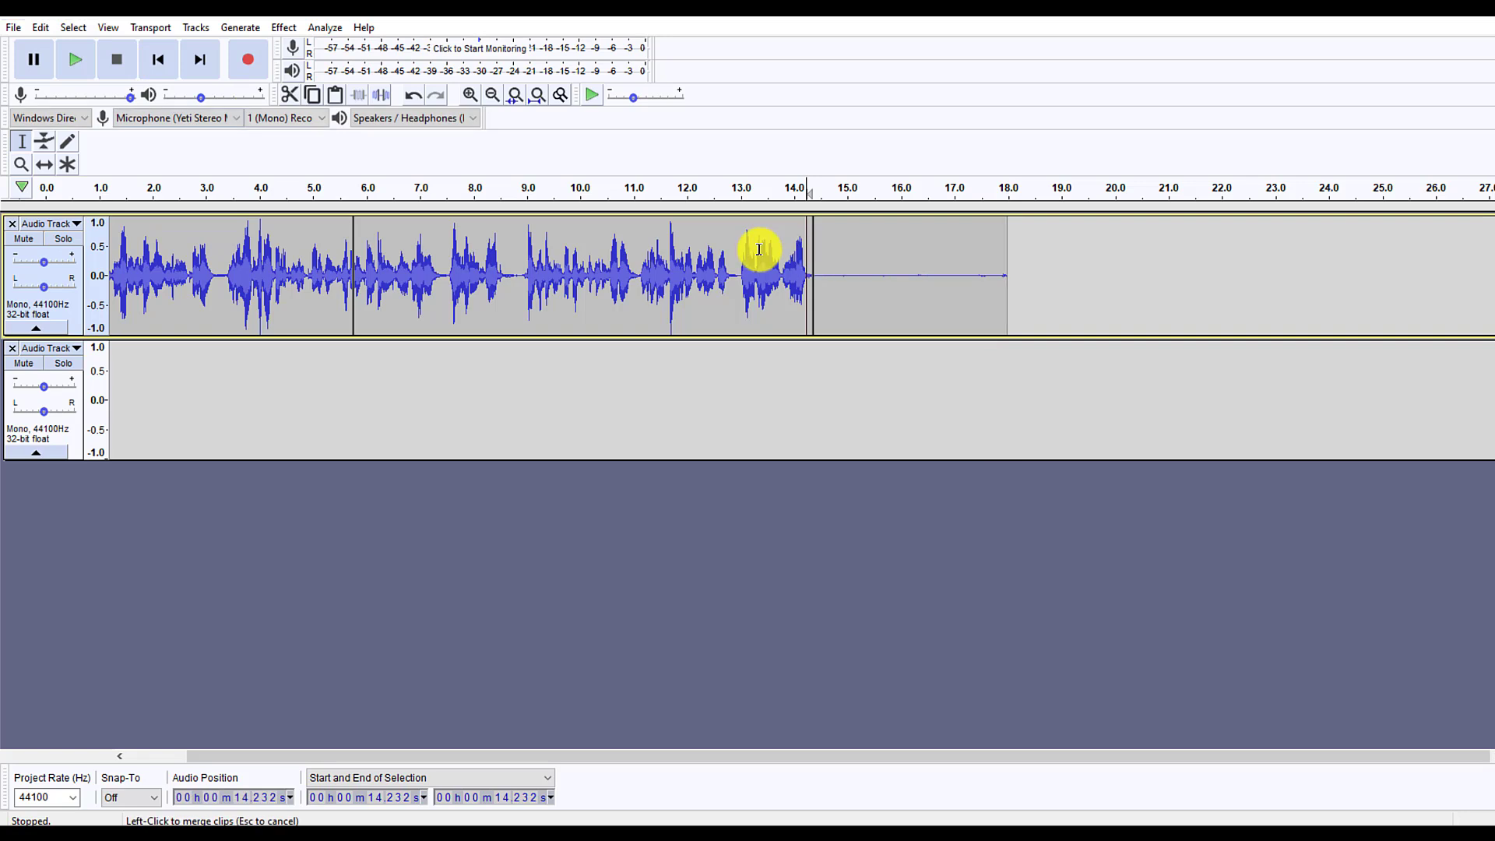
pyautogui.moveTo(827, 247); pyautogui.dragTo(979, 270)
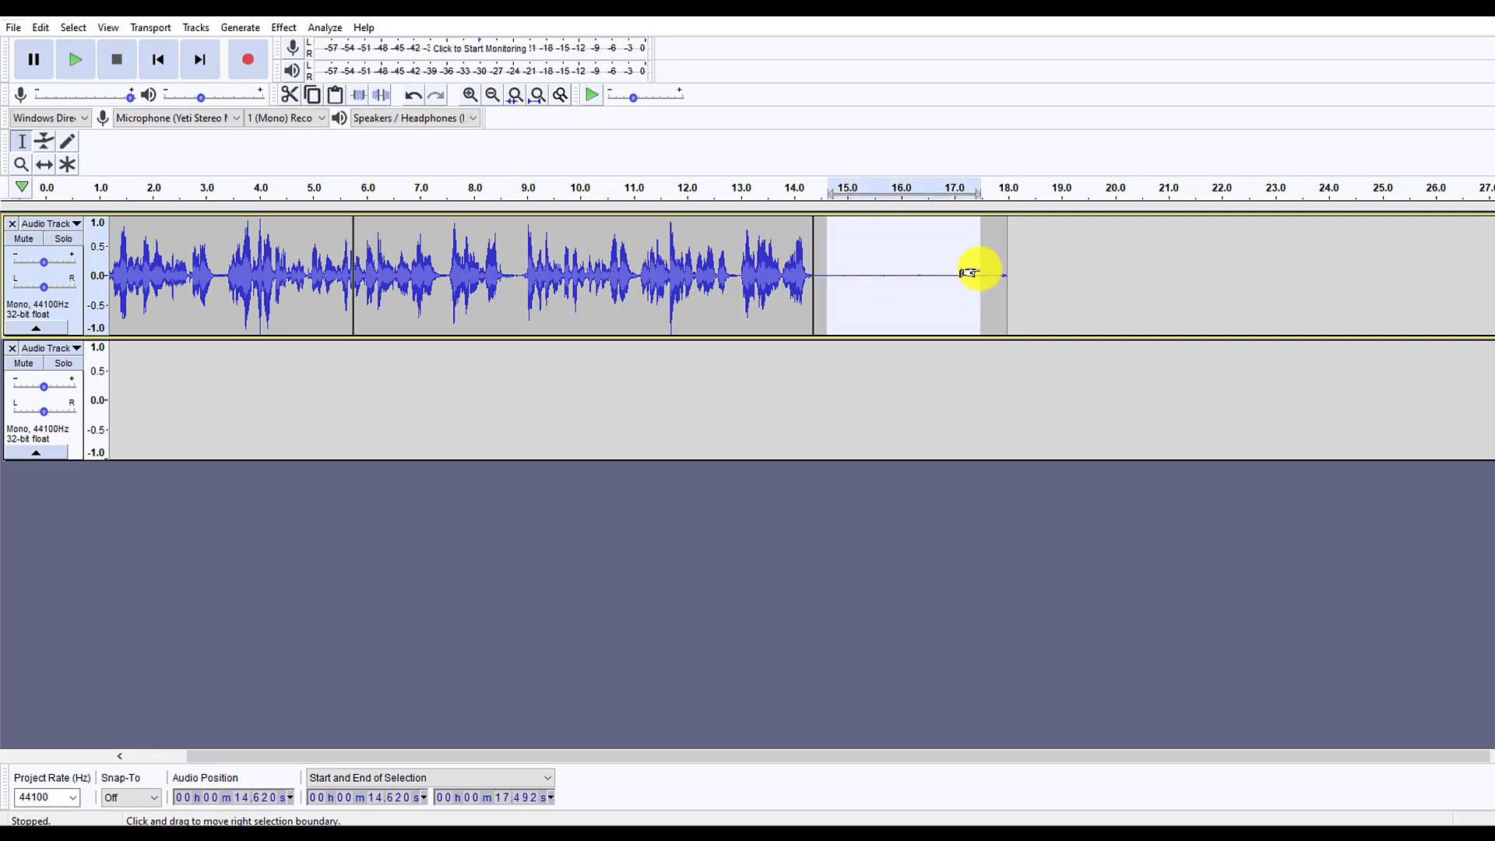
pyautogui.click(293, 33)
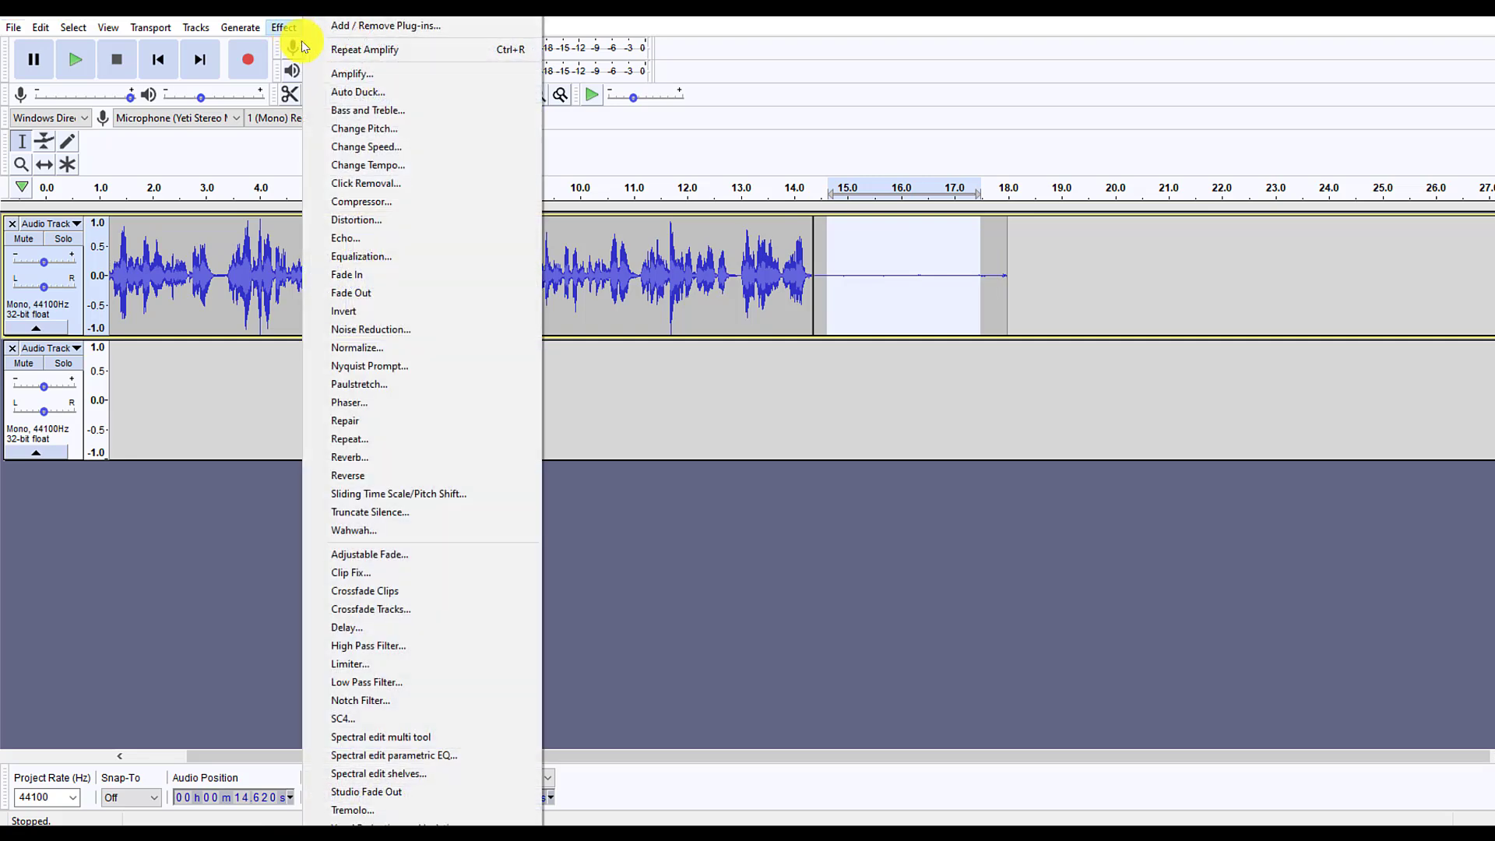
pyautogui.click(435, 332)
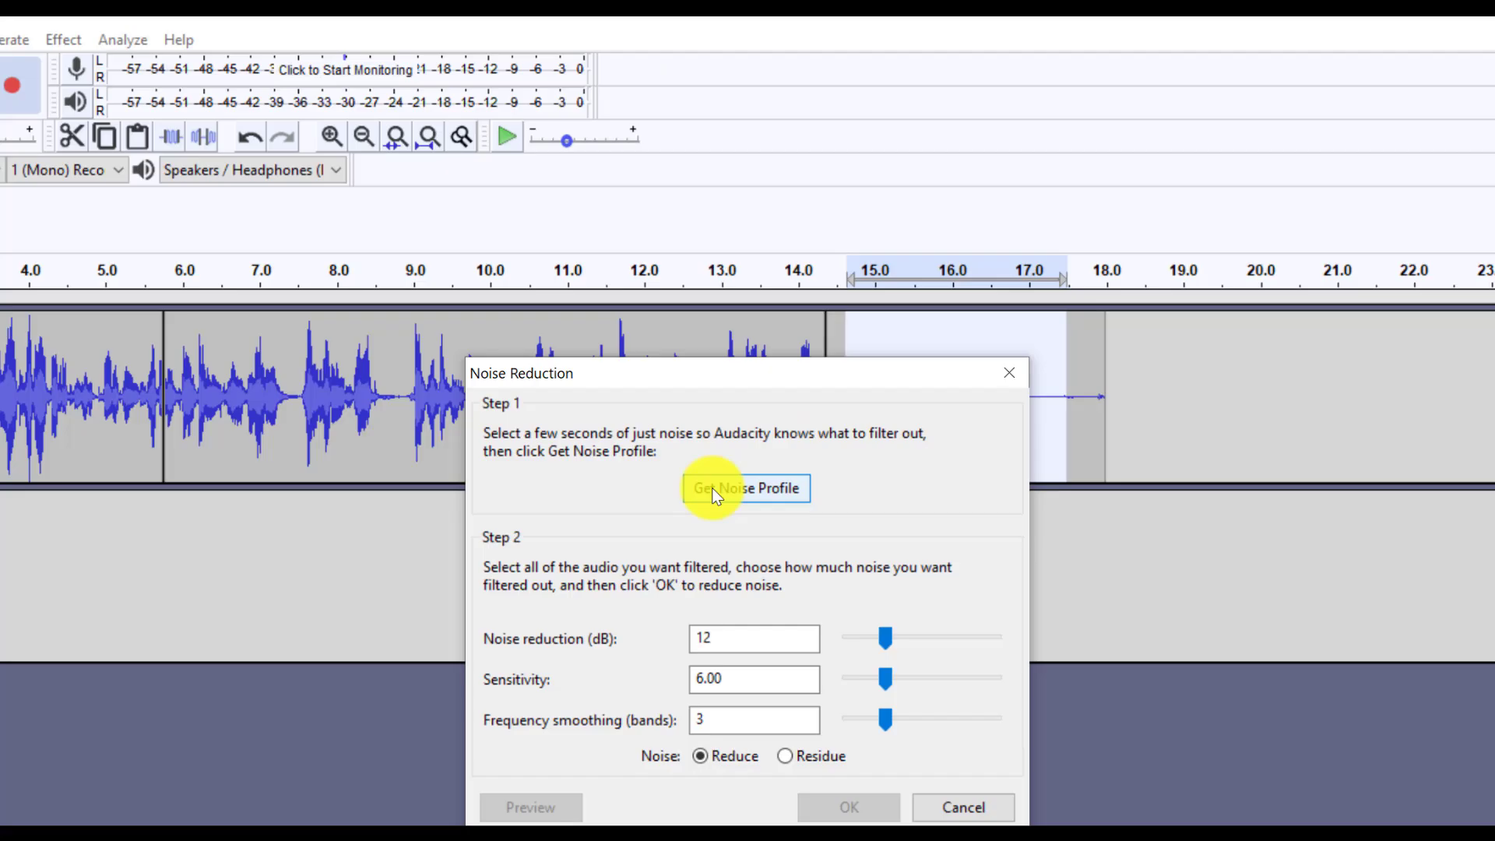
pyautogui.click(757, 339)
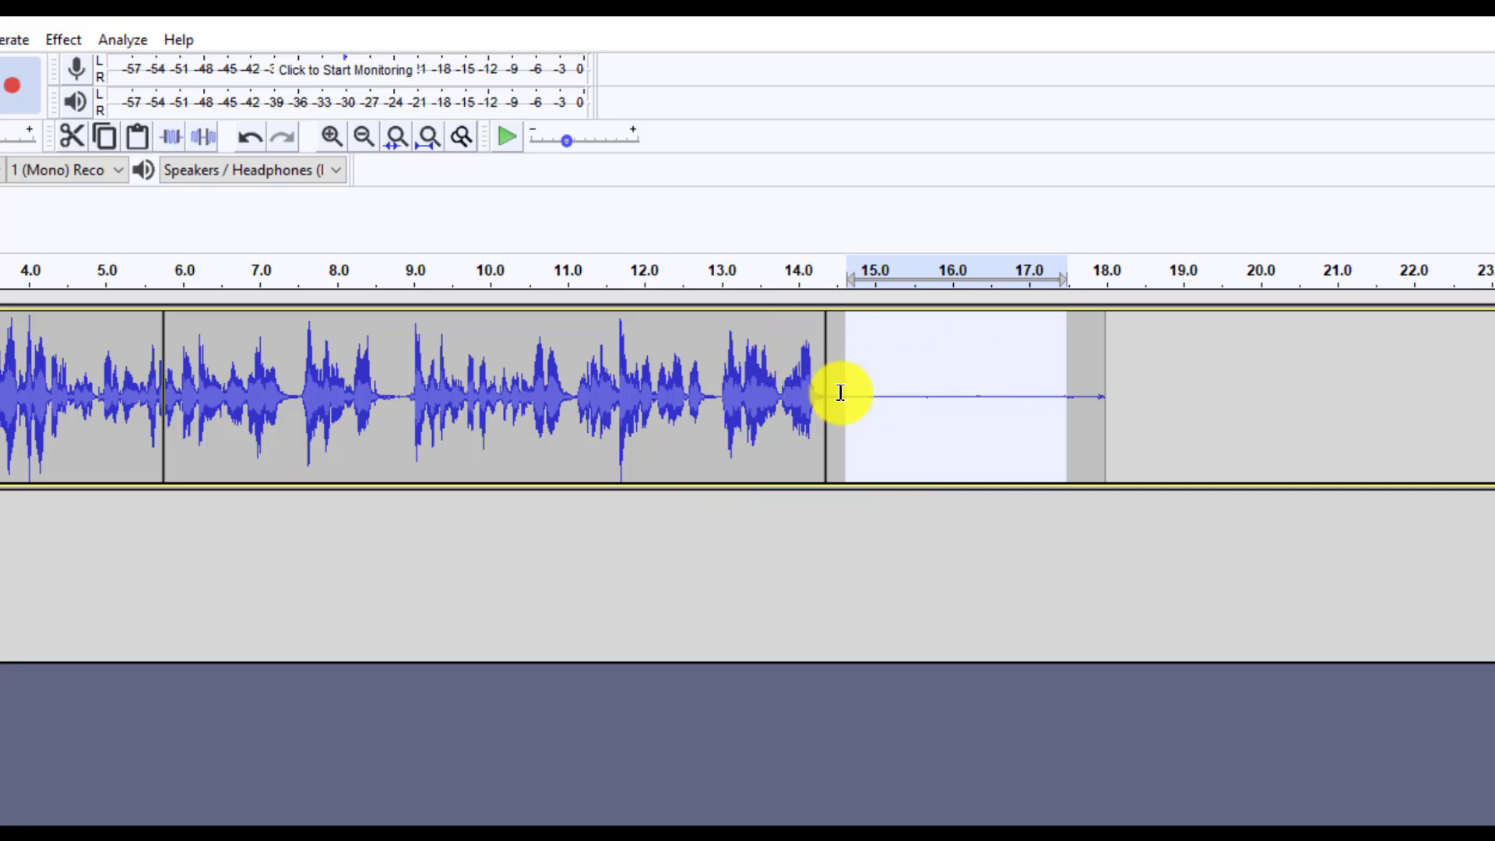
# - Apply Noise Reduction to the whole track, then select the recorded silence around 15–17 s
pyautogui.hotkey('ctrl', 'a')
pyautogui.click(69, 40)
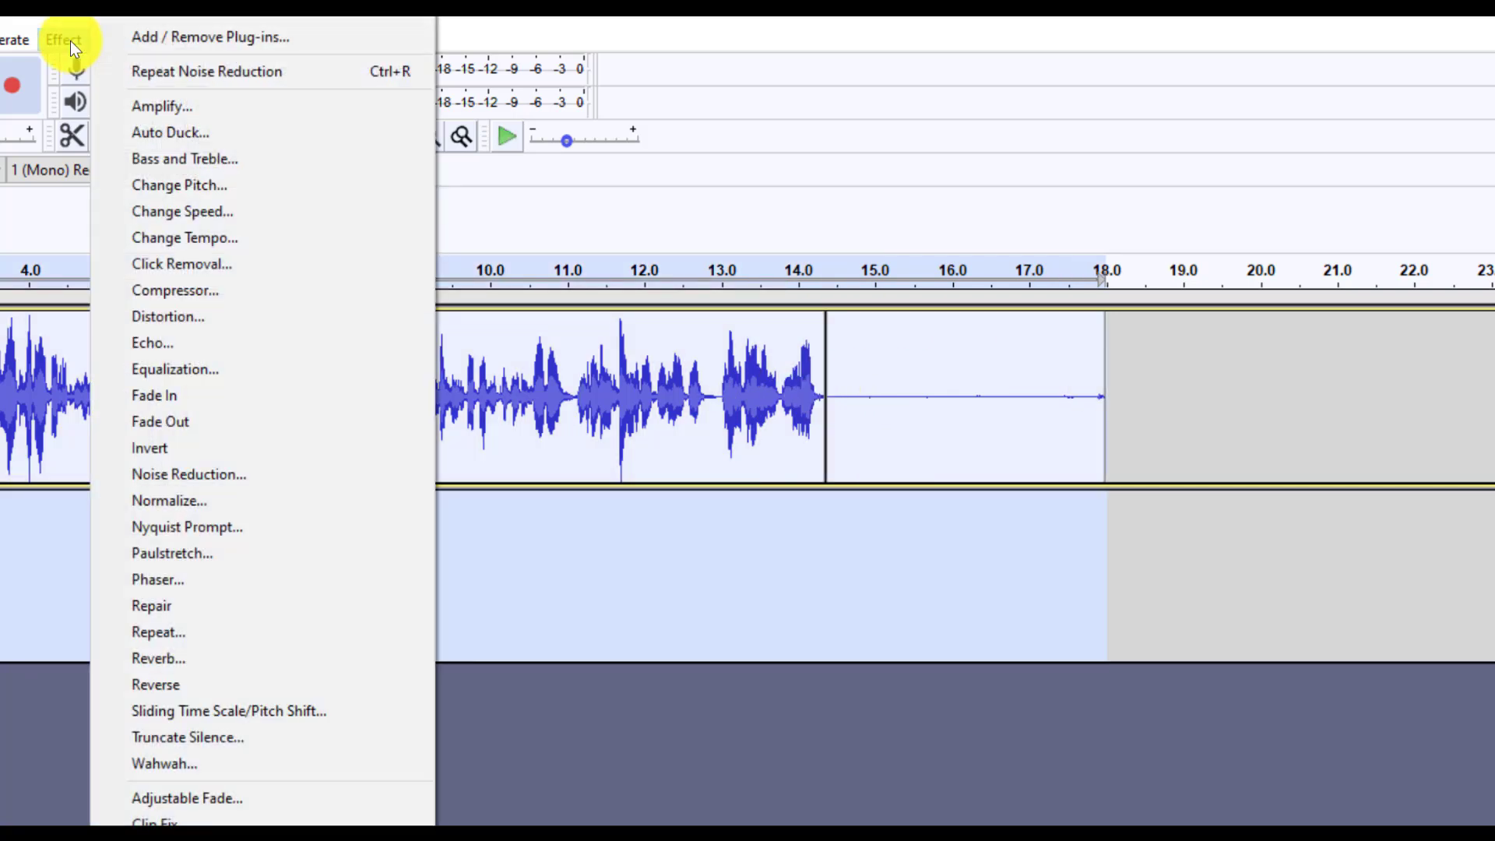
pyautogui.click(310, 478)
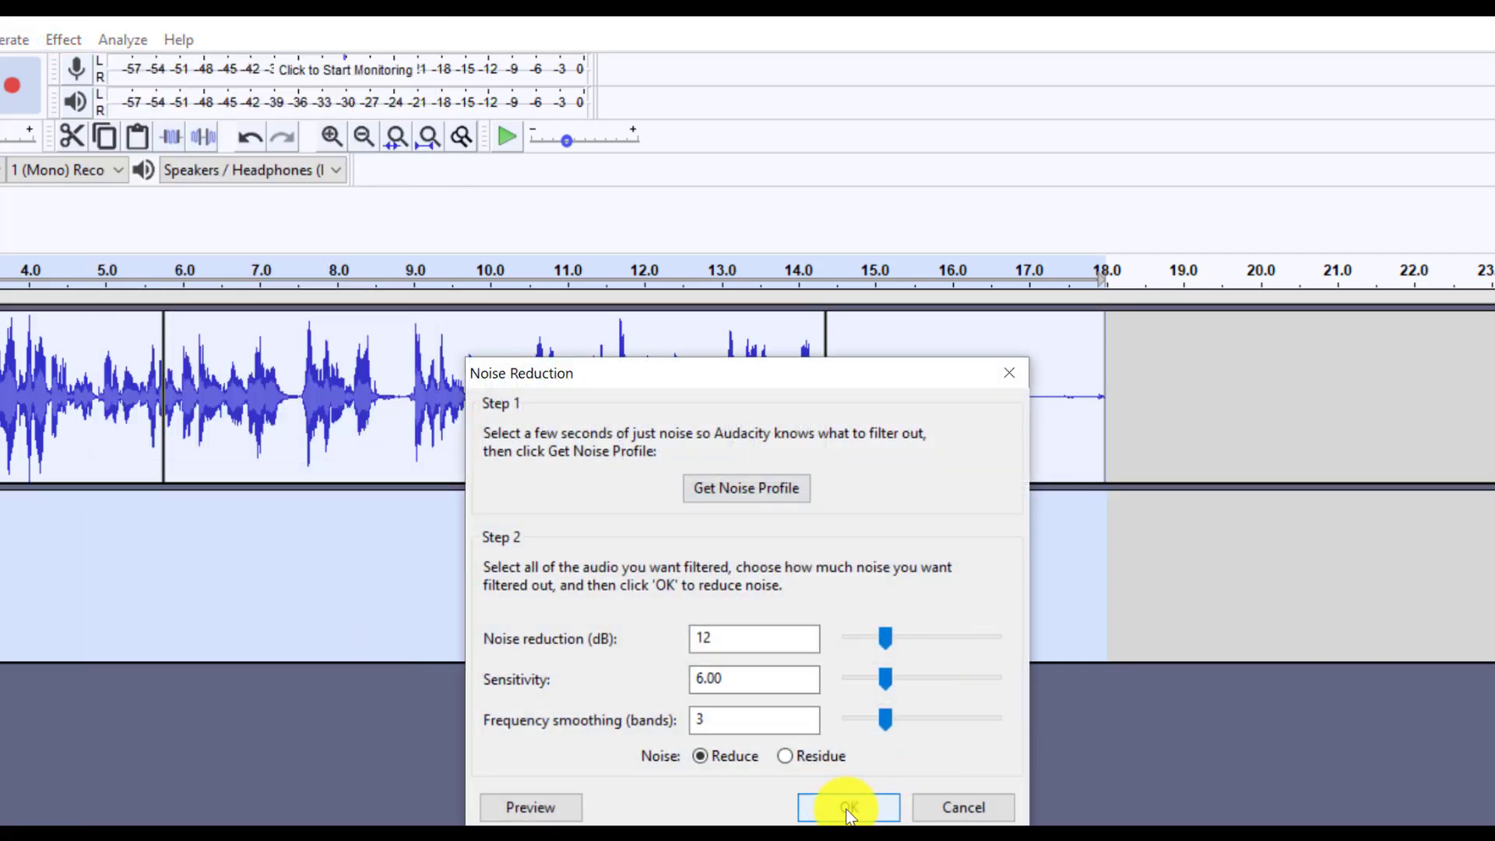
pyautogui.click(863, 806)
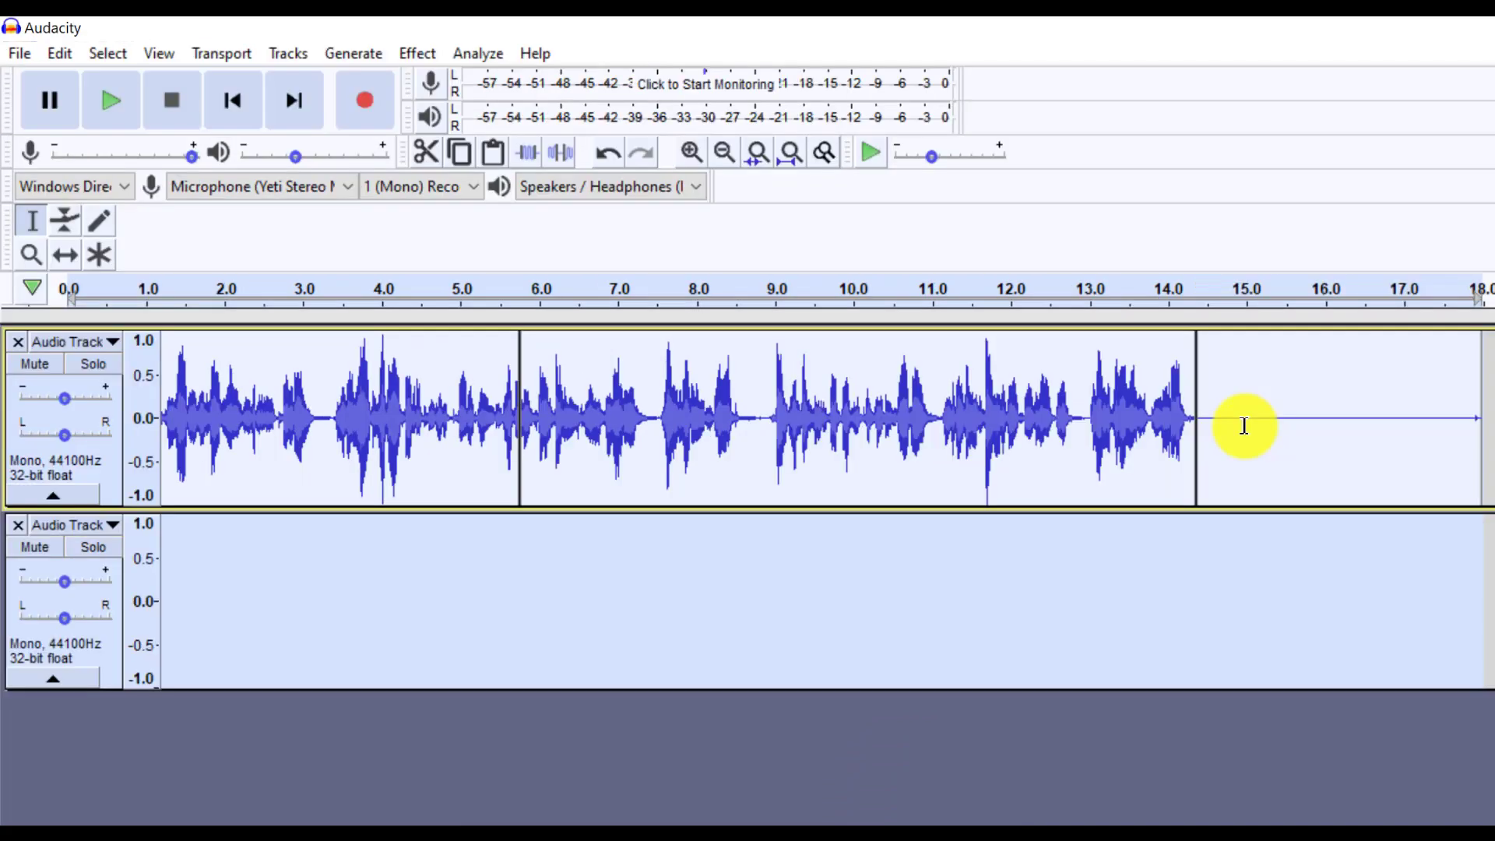
pyautogui.click(874, 406)
pyautogui.moveTo(1220, 419); pyautogui.dragTo(1408, 423)
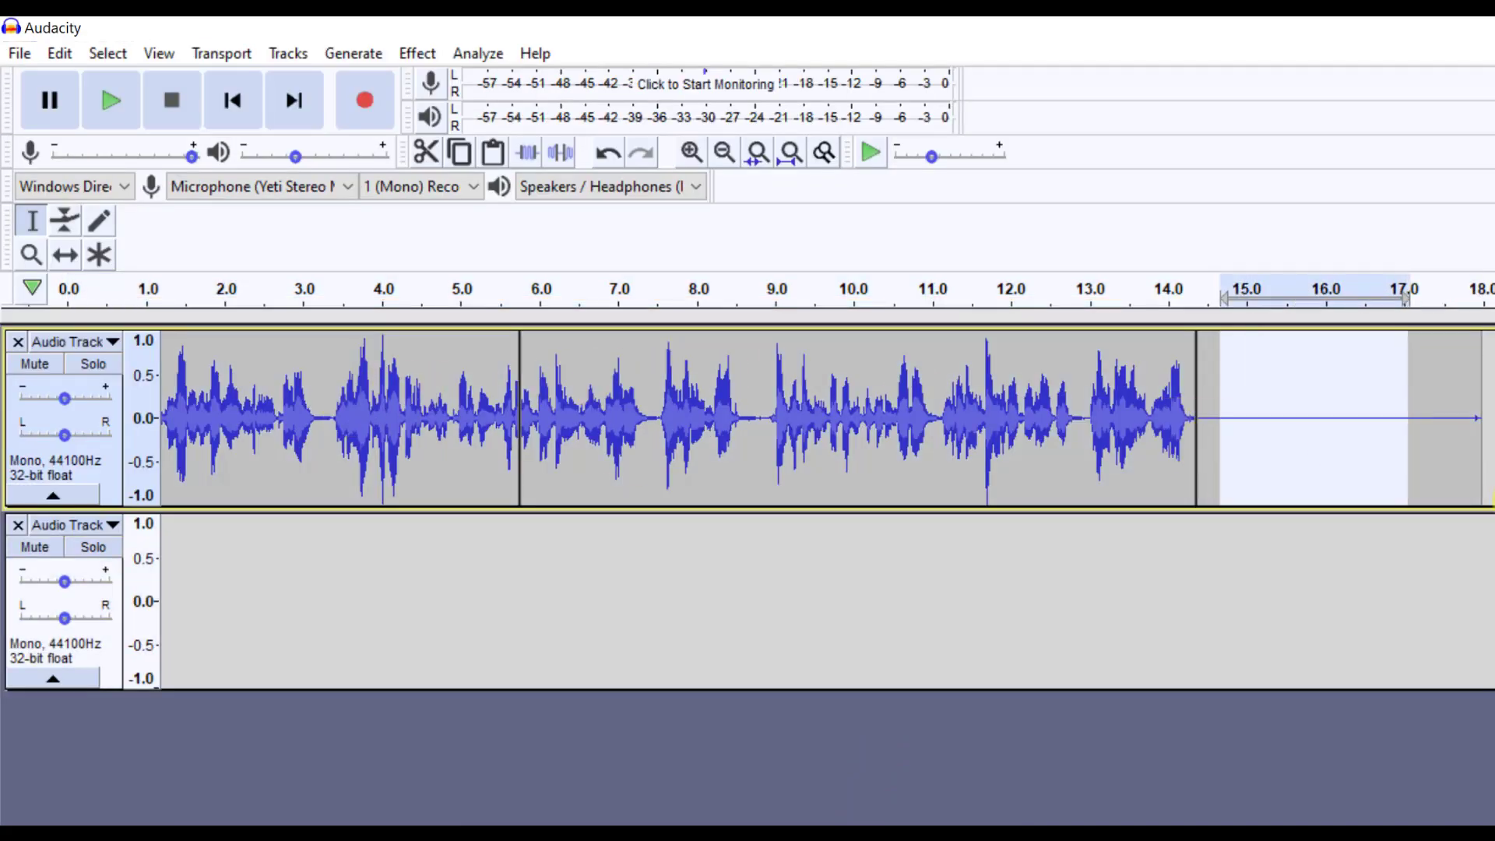
# - Delete the leftover silence from 14.4 to 18 s
pyautogui.click(1369, 450)
pyautogui.moveTo(1201, 413); pyautogui.dragTo(1480, 425)
pyautogui.hotkey('ctrl', 'shift', 'a')
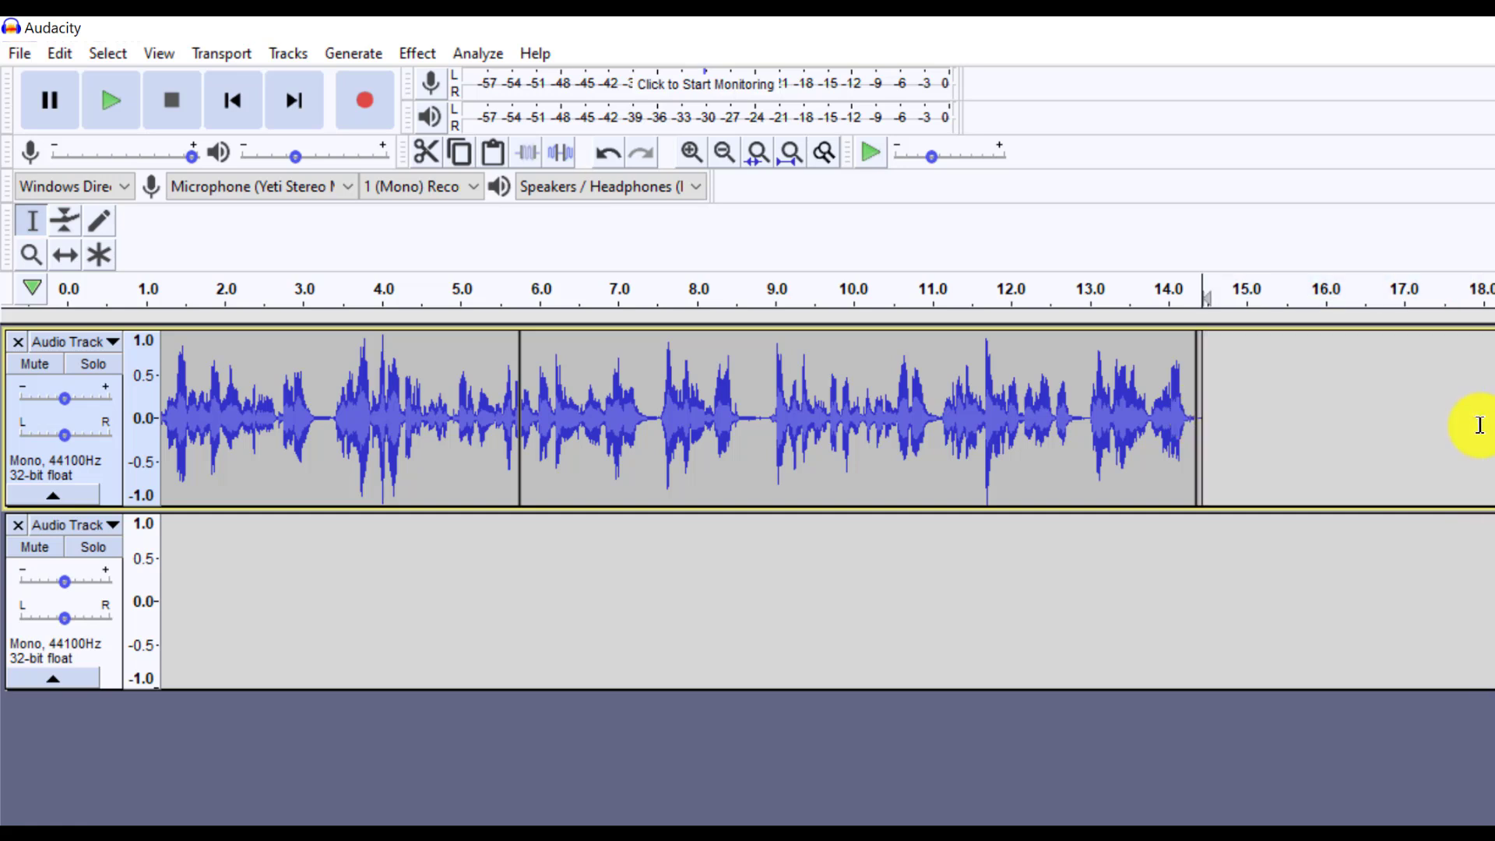
# - Normalize all the audio to -1.0 dB
pyautogui.click(863, 439)
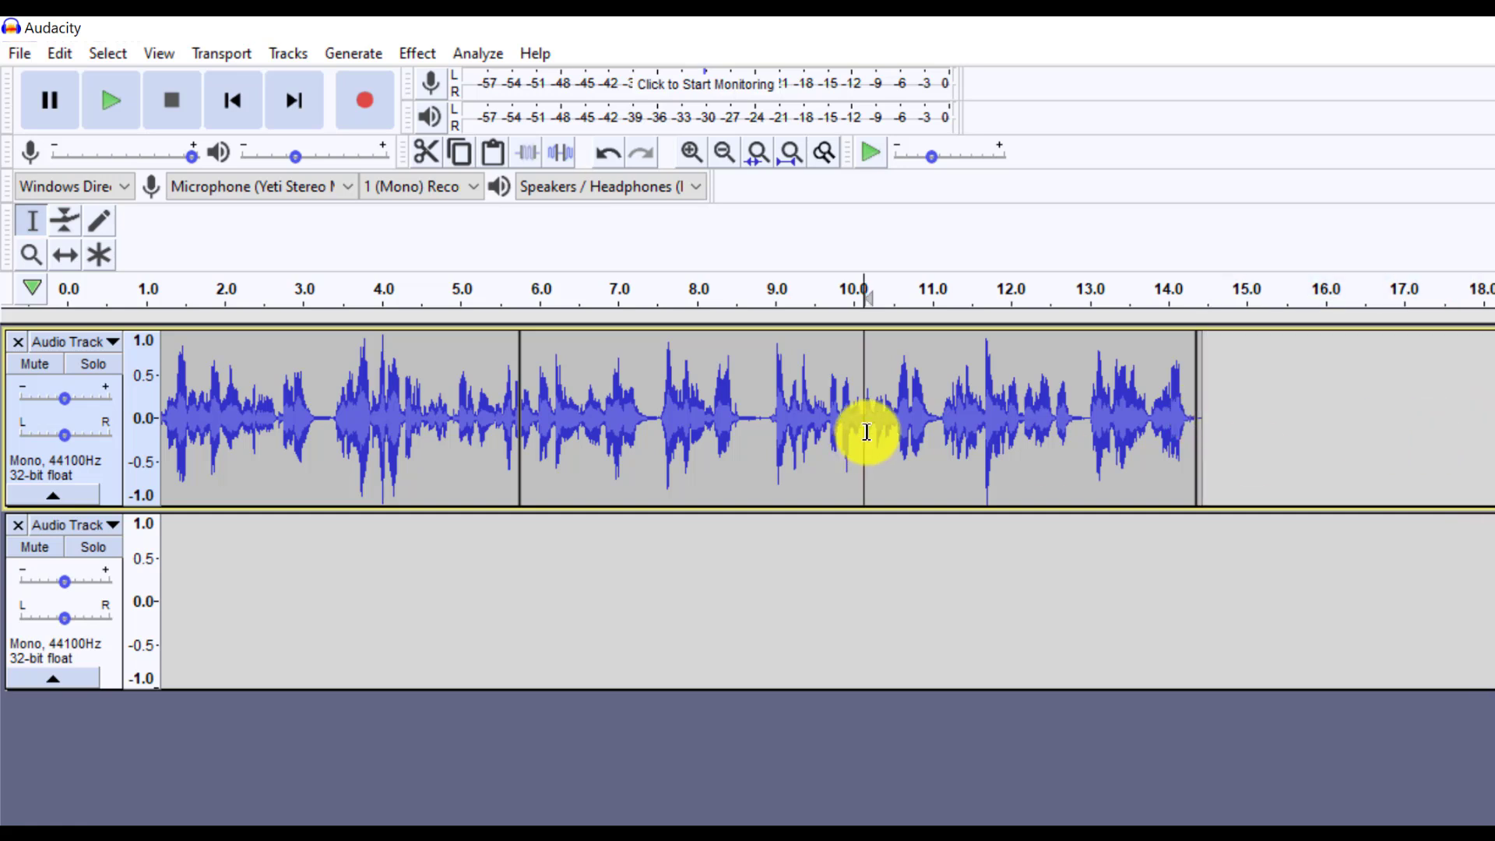
pyautogui.hotkey('ctrl', 'a')
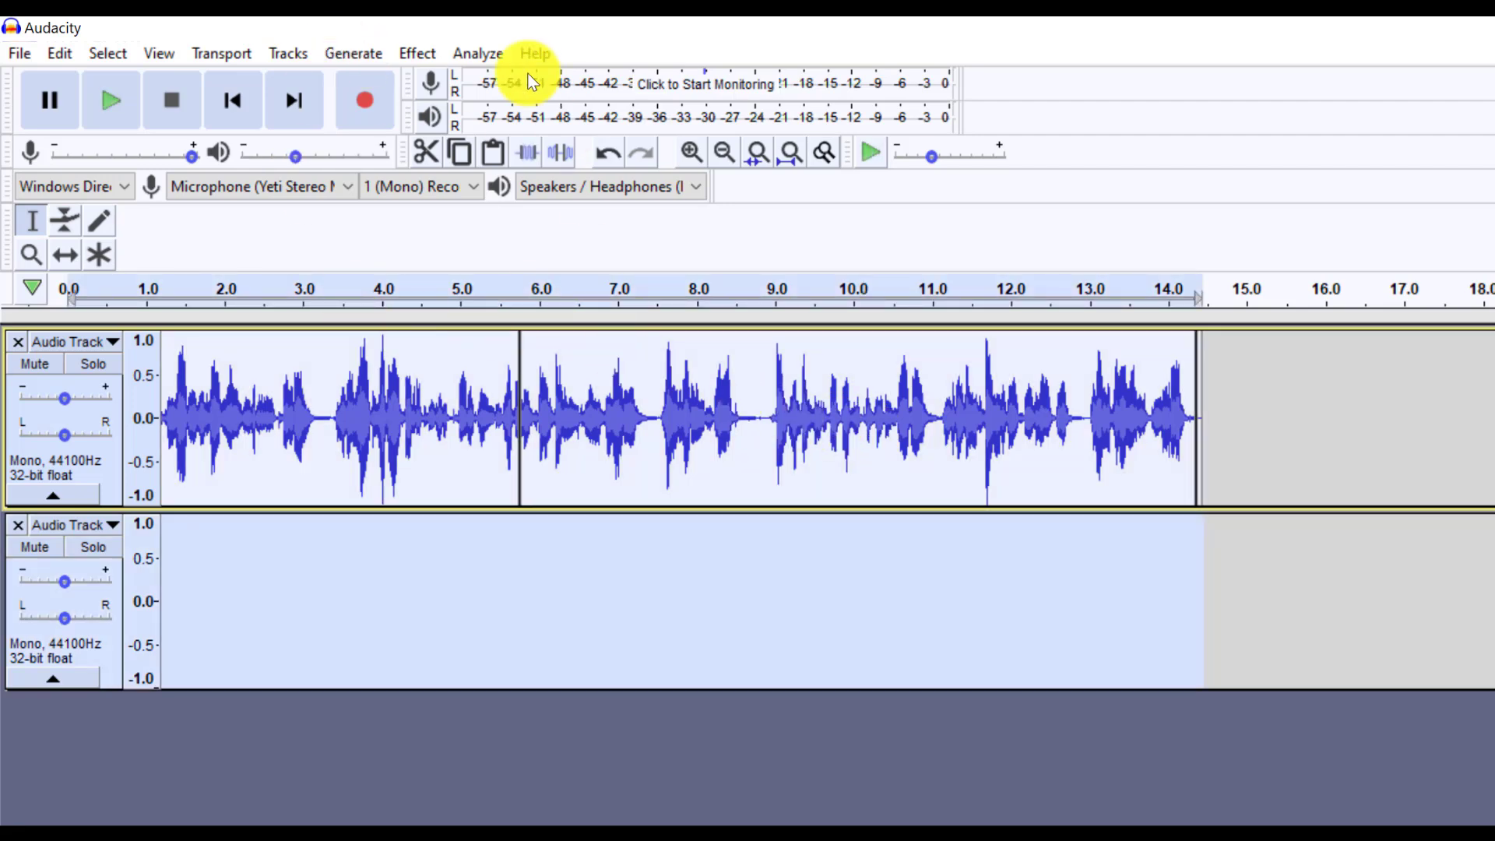
pyautogui.click(437, 58)
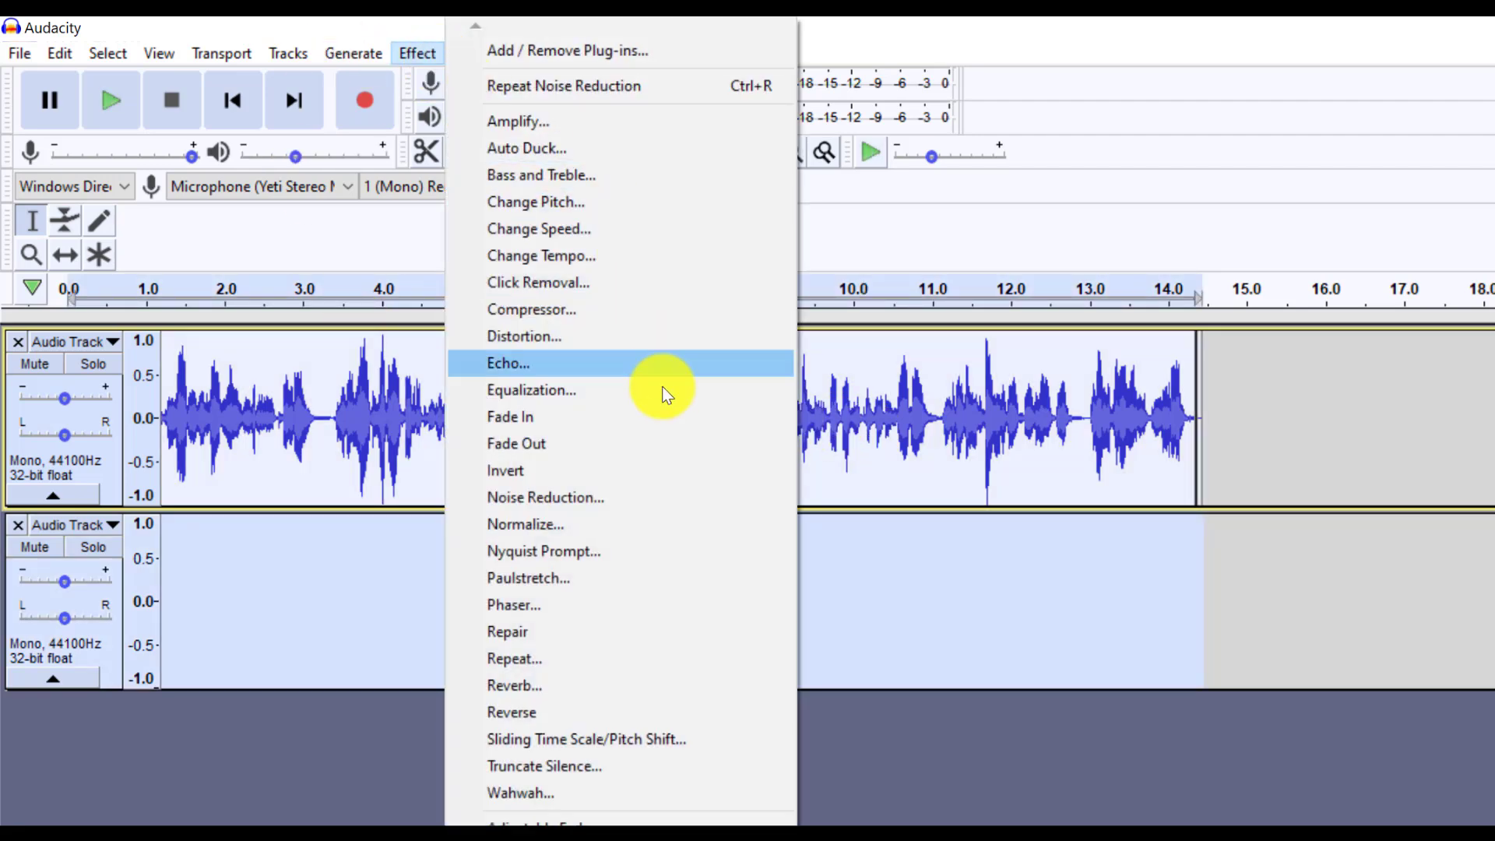
pyautogui.click(665, 520)
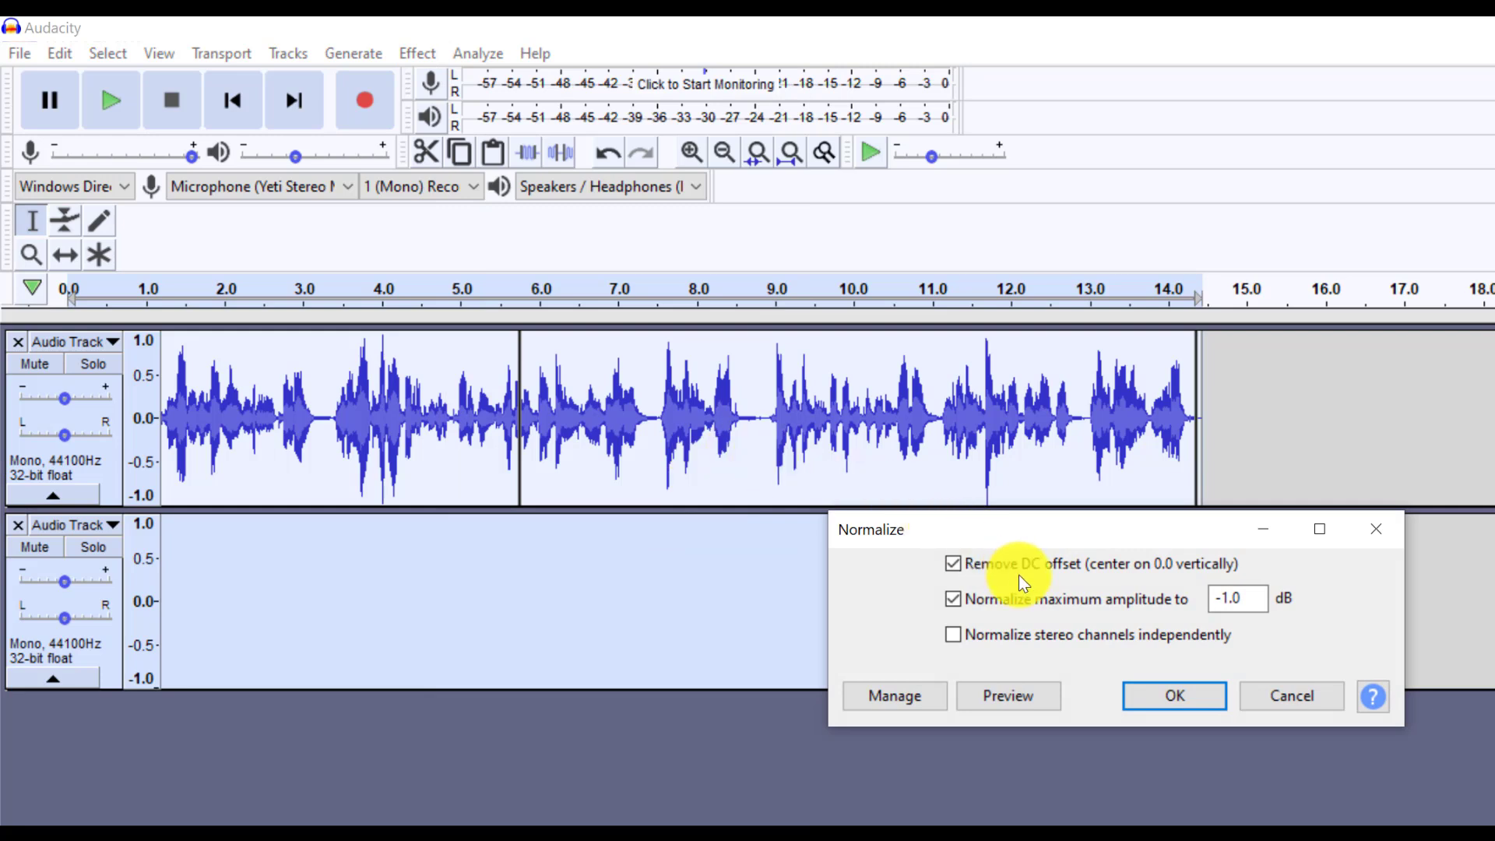
pyautogui.click(1148, 695)
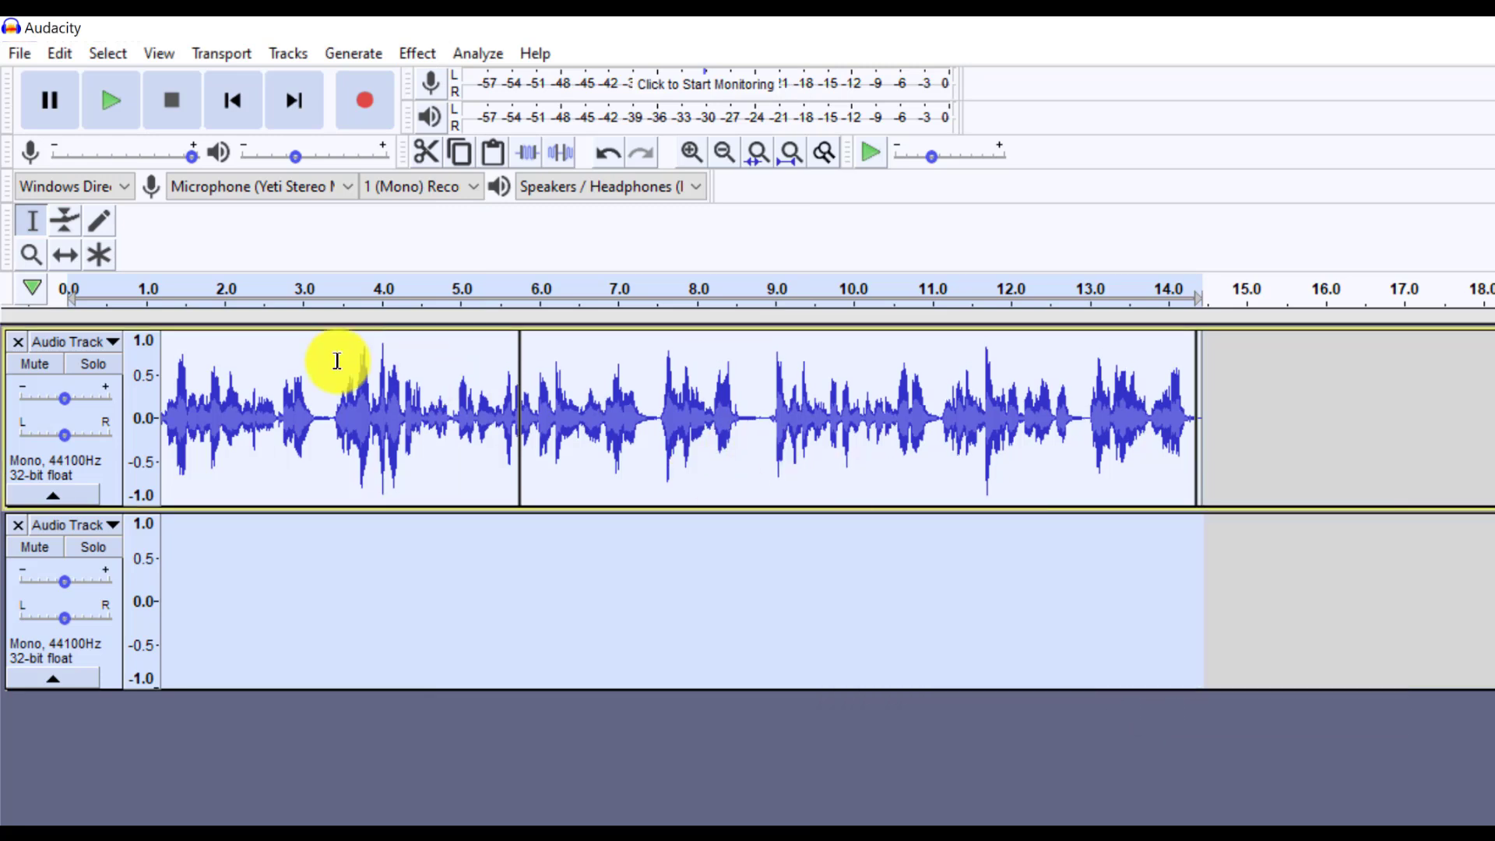
pyautogui.click(338, 363)
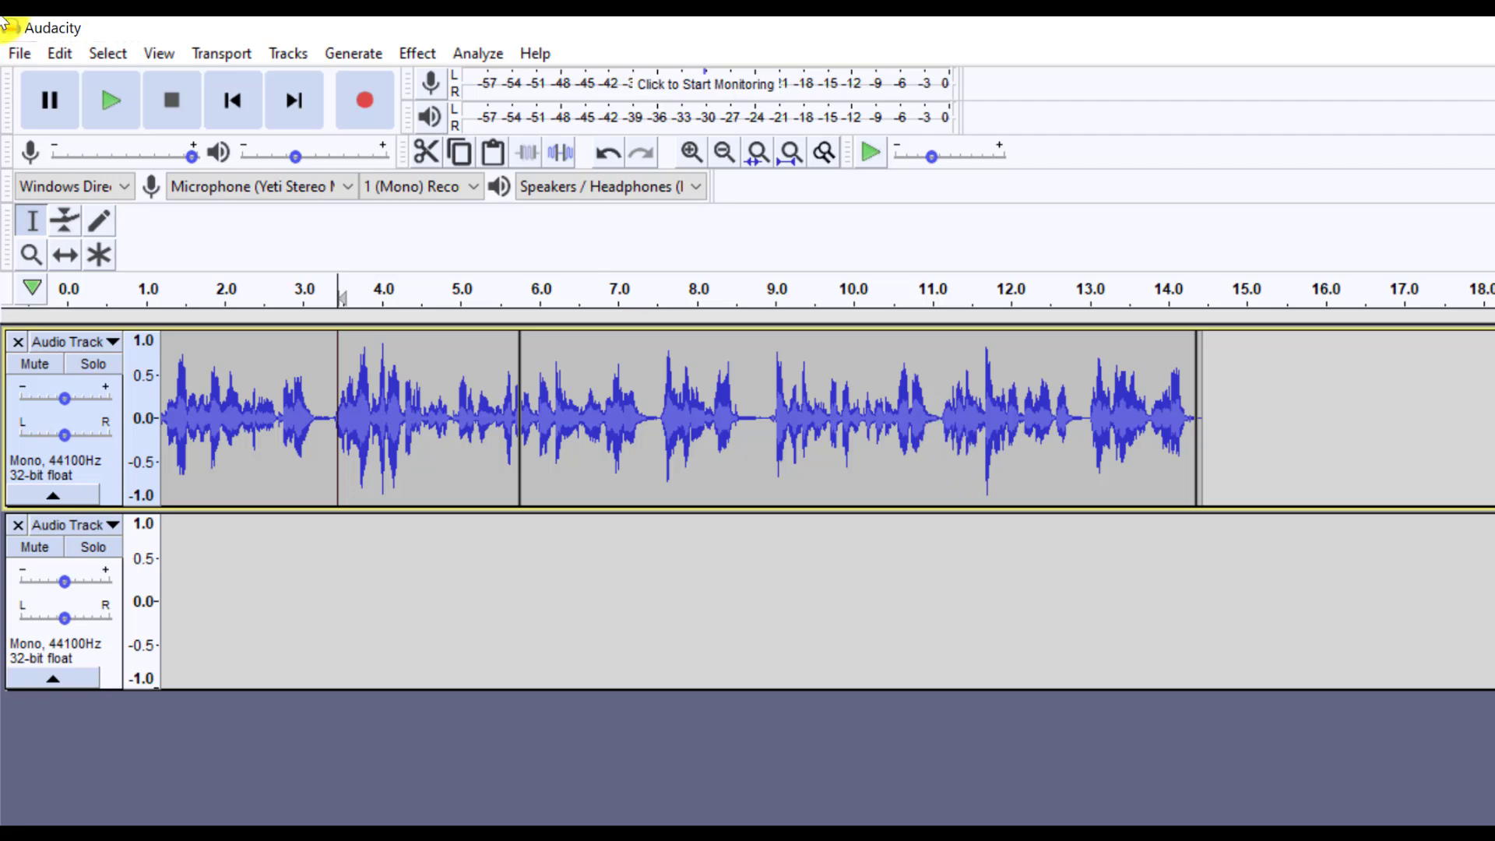
pyautogui.click(19, 52)
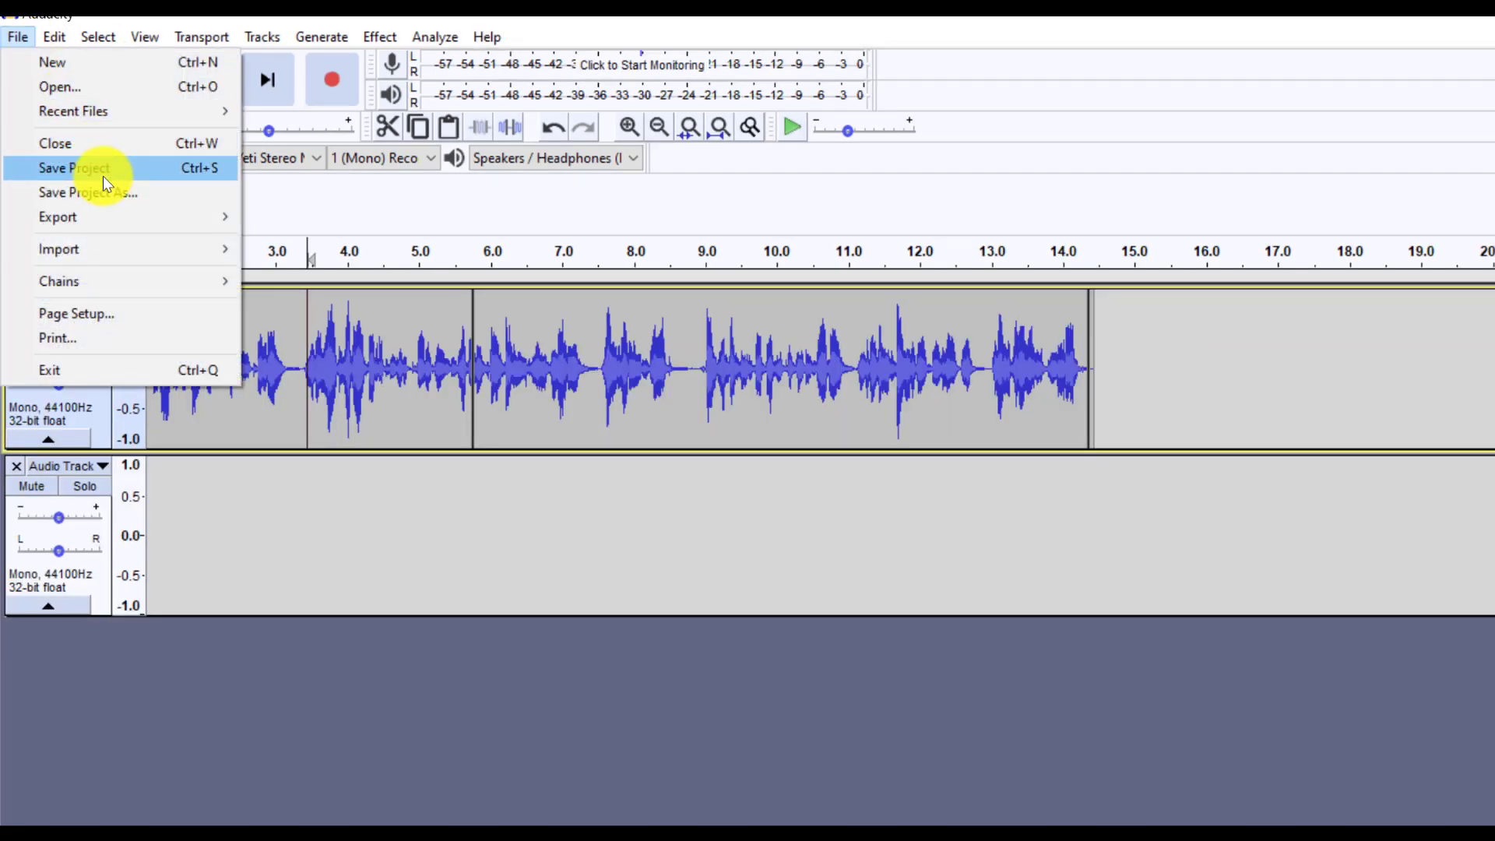
pyautogui.click(103, 189)
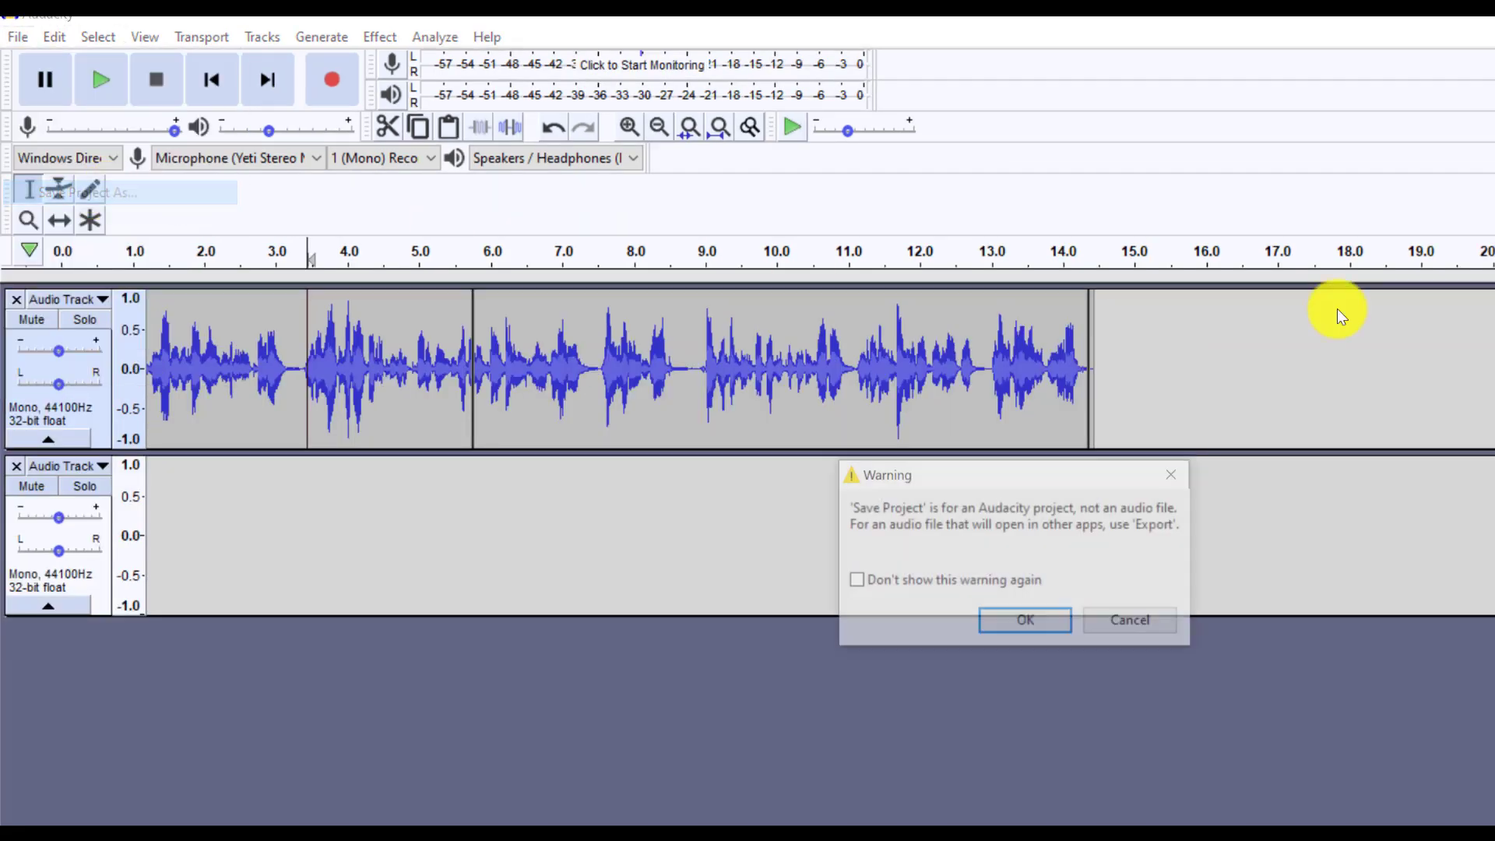
pyautogui.click(1013, 621)
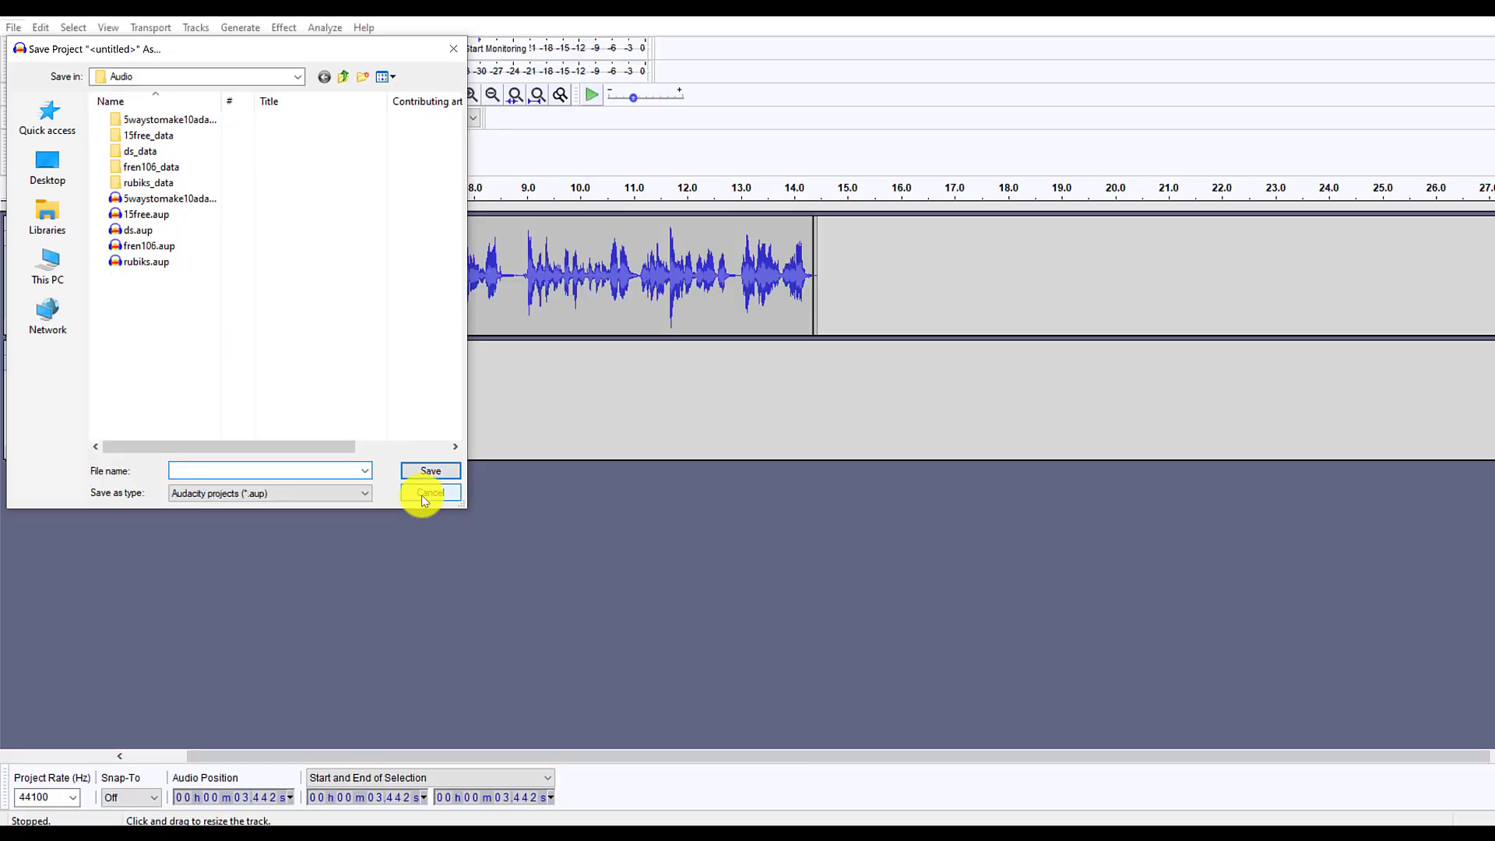
pyautogui.click(424, 499)
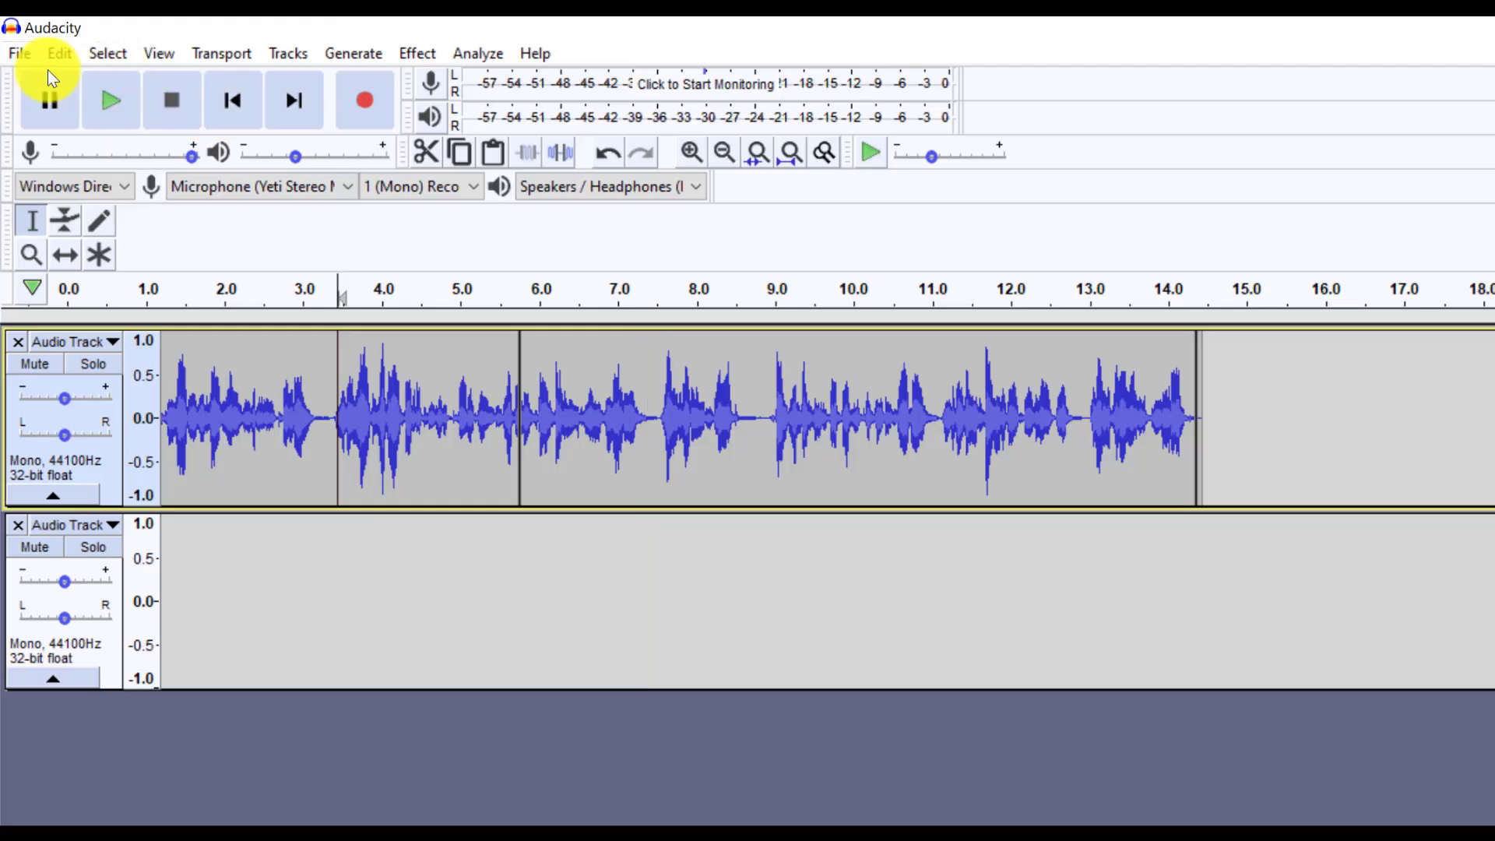
# - Export a mono WAV named audacitytest to the ZiovoBrand folder, leaving metadata blank
pyautogui.click(28, 56)
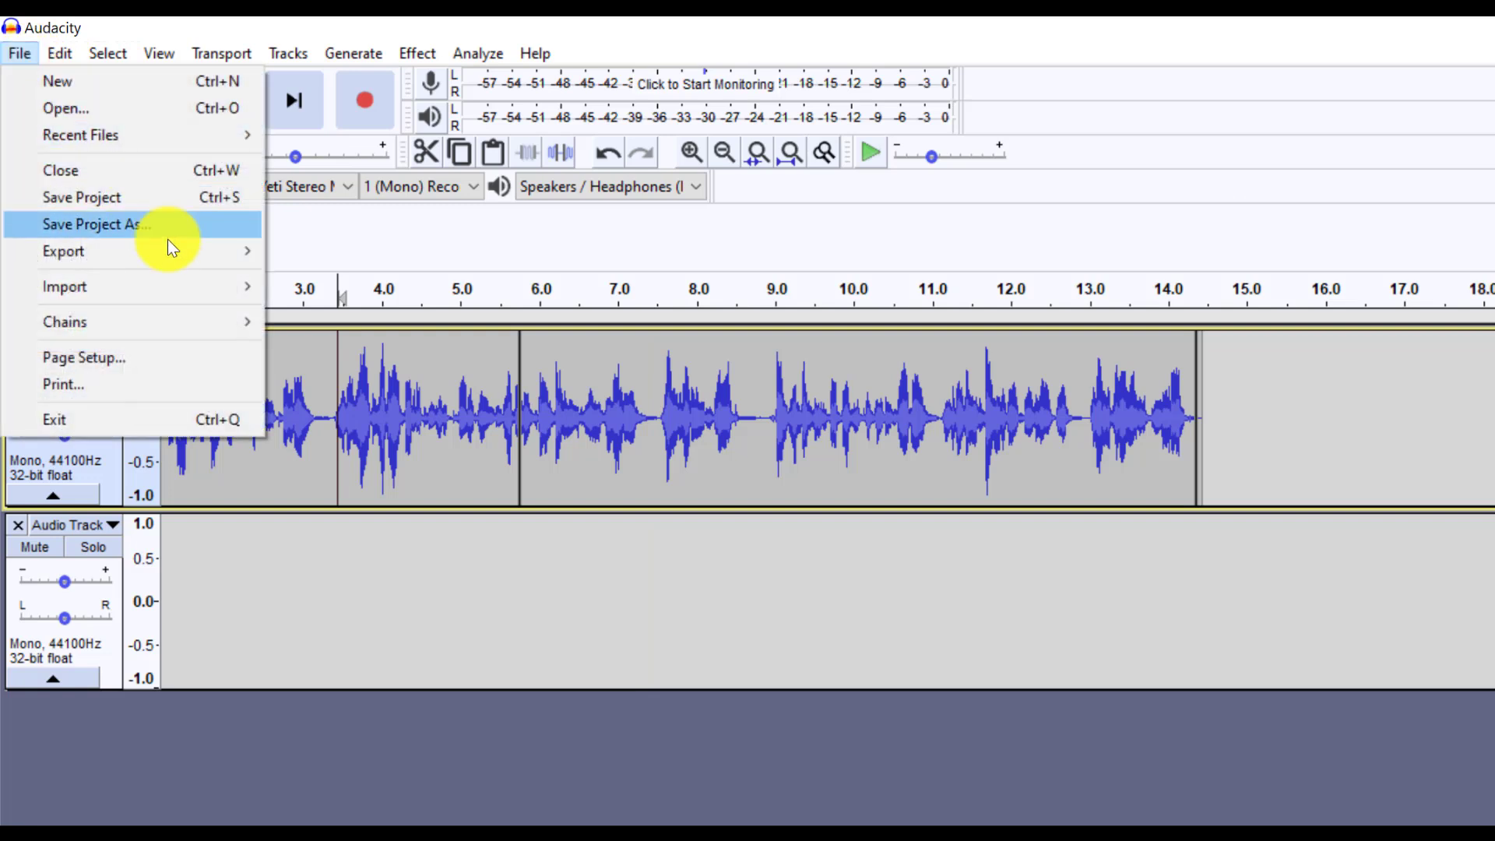
pyautogui.moveTo(168, 242)
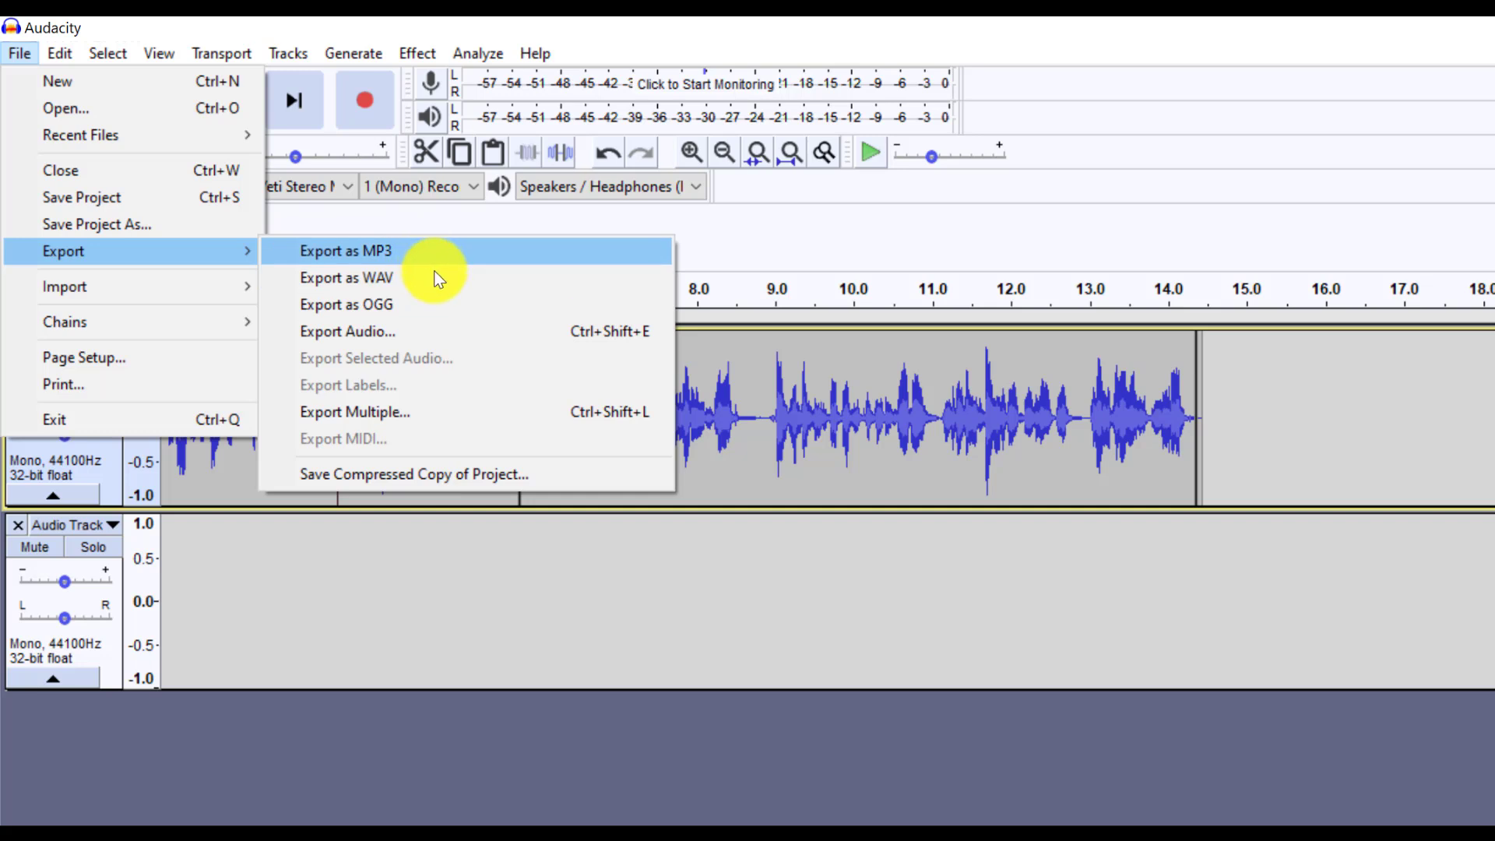
pyautogui.click(430, 279)
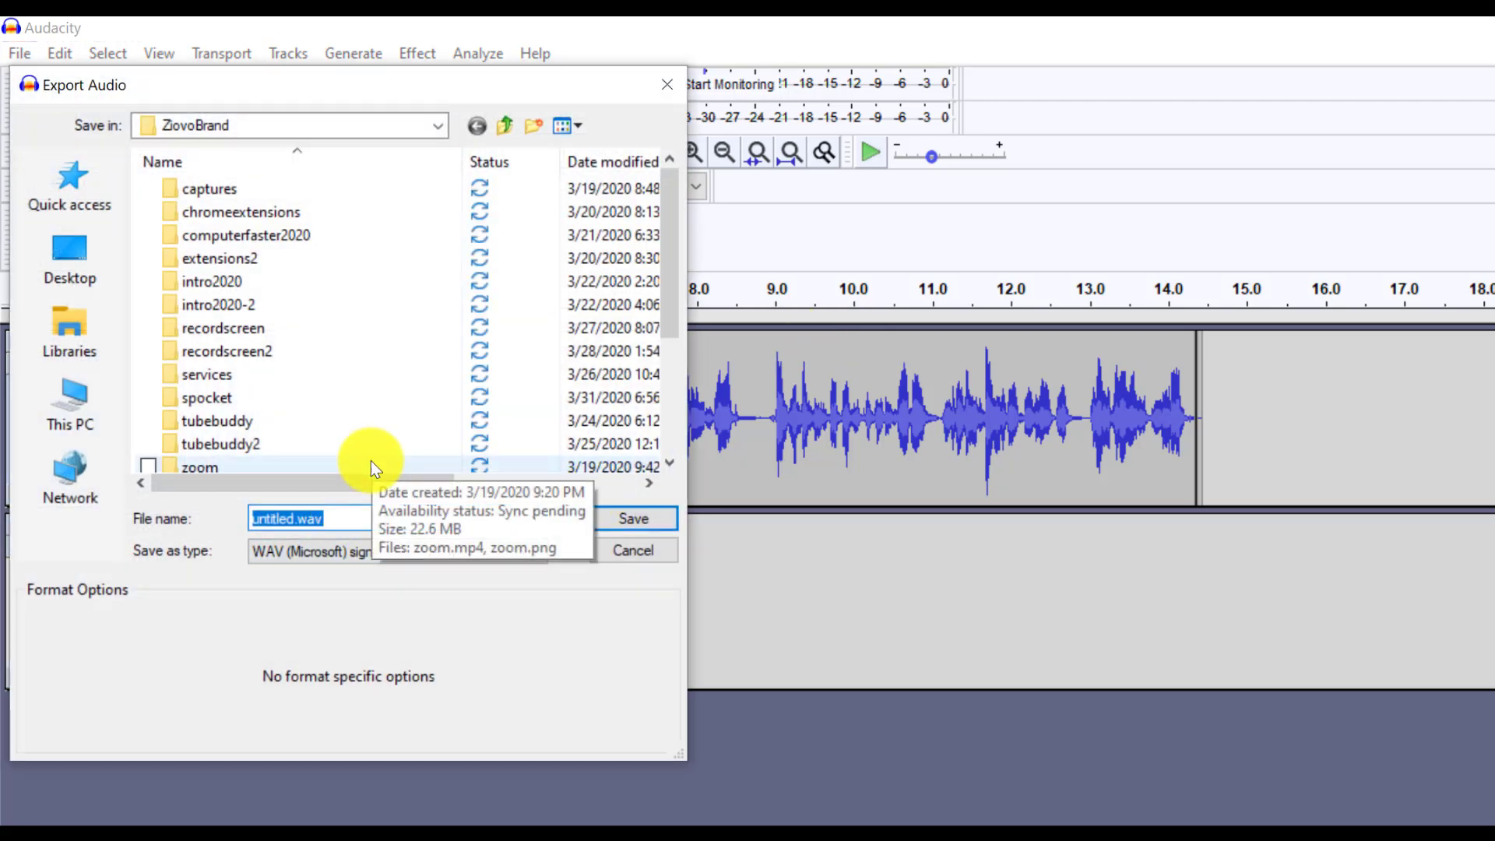
pyautogui.write('audacityte')
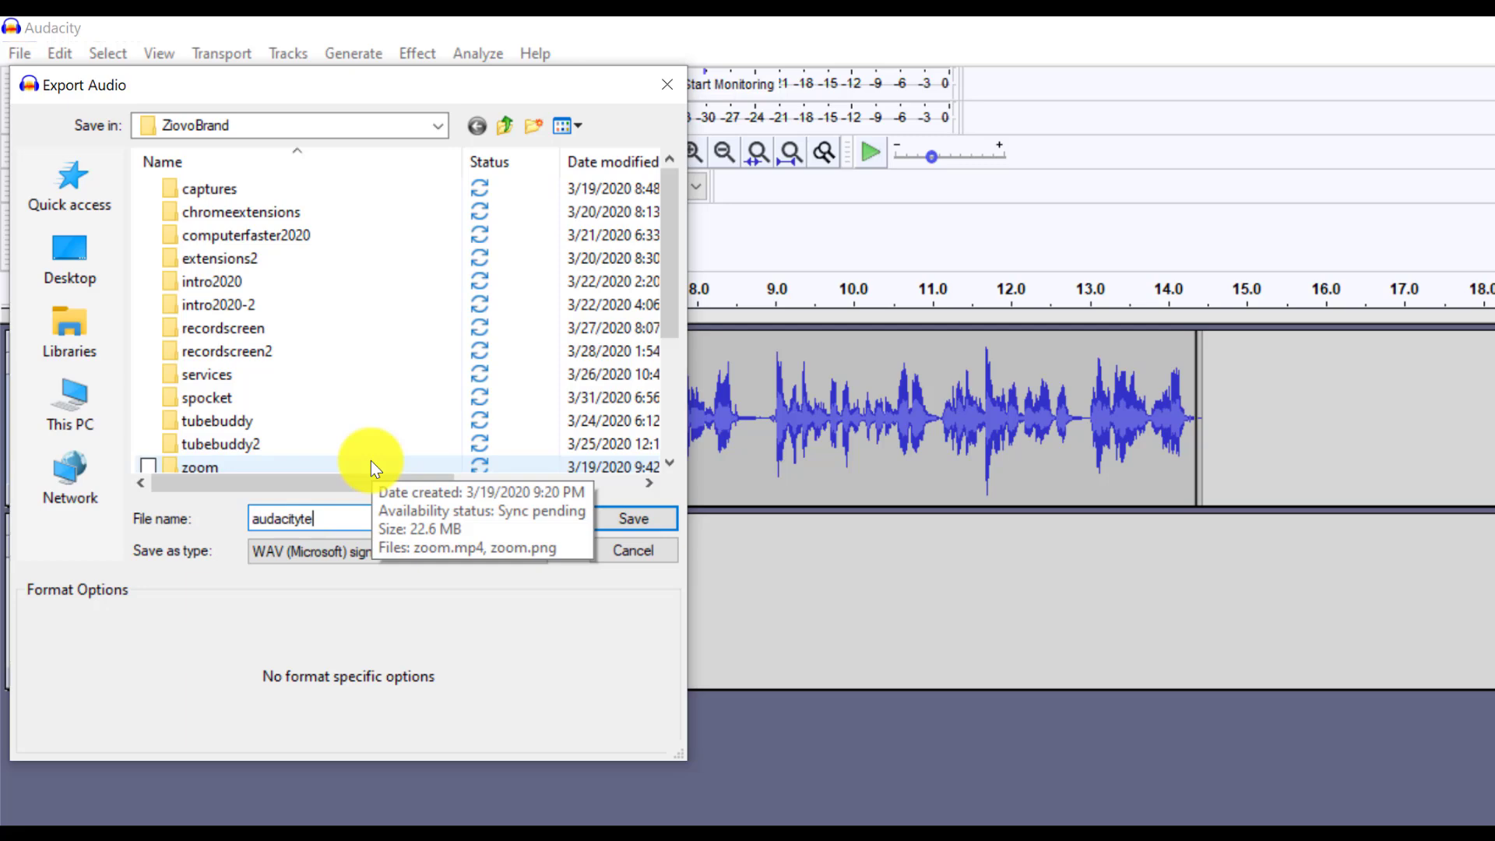
pyautogui.write('st')
pyautogui.click(637, 517)
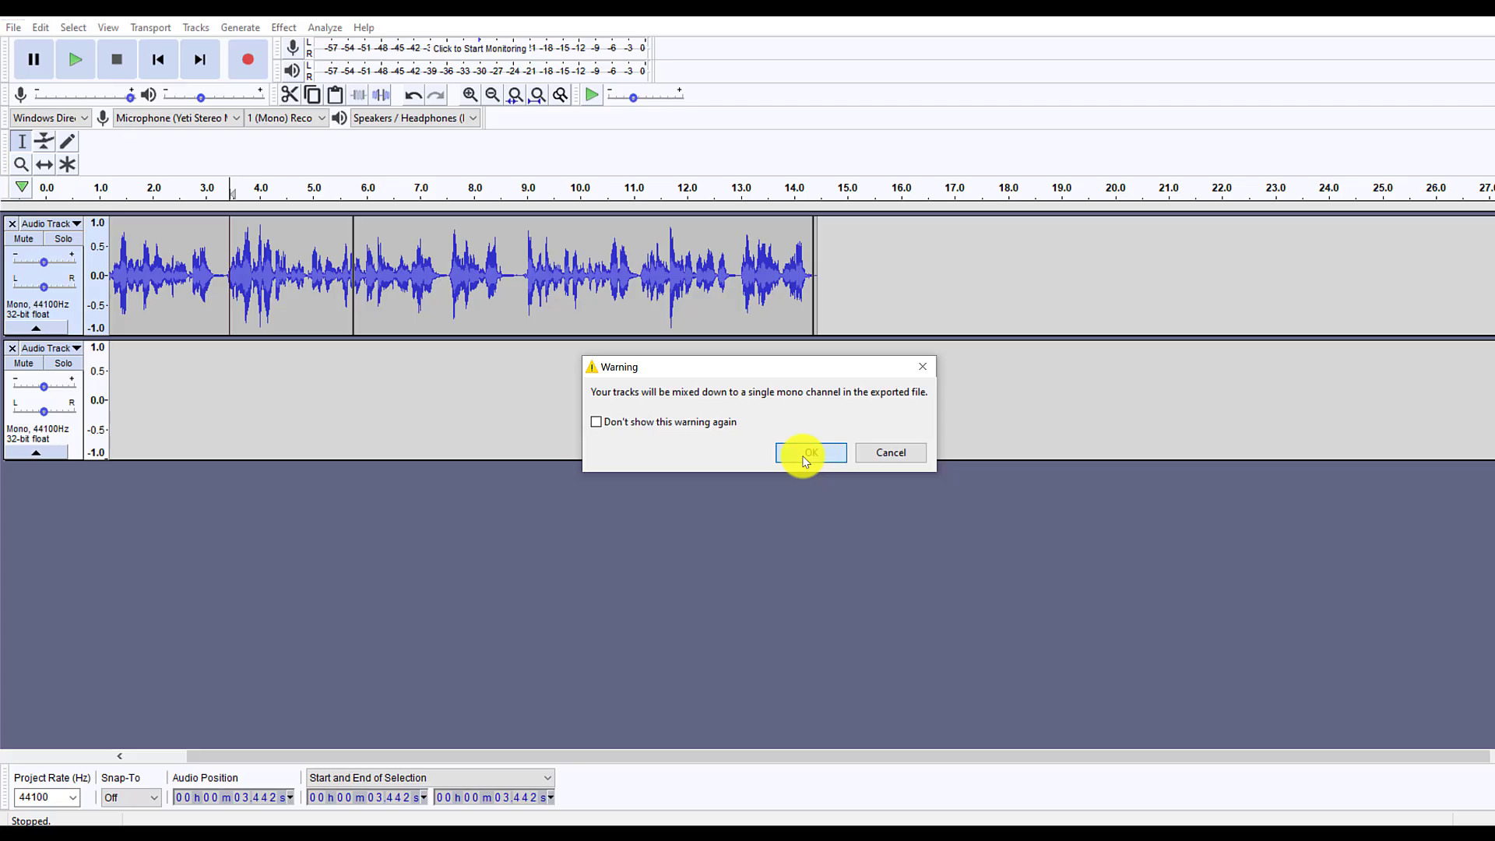
pyautogui.click(1186, 675)
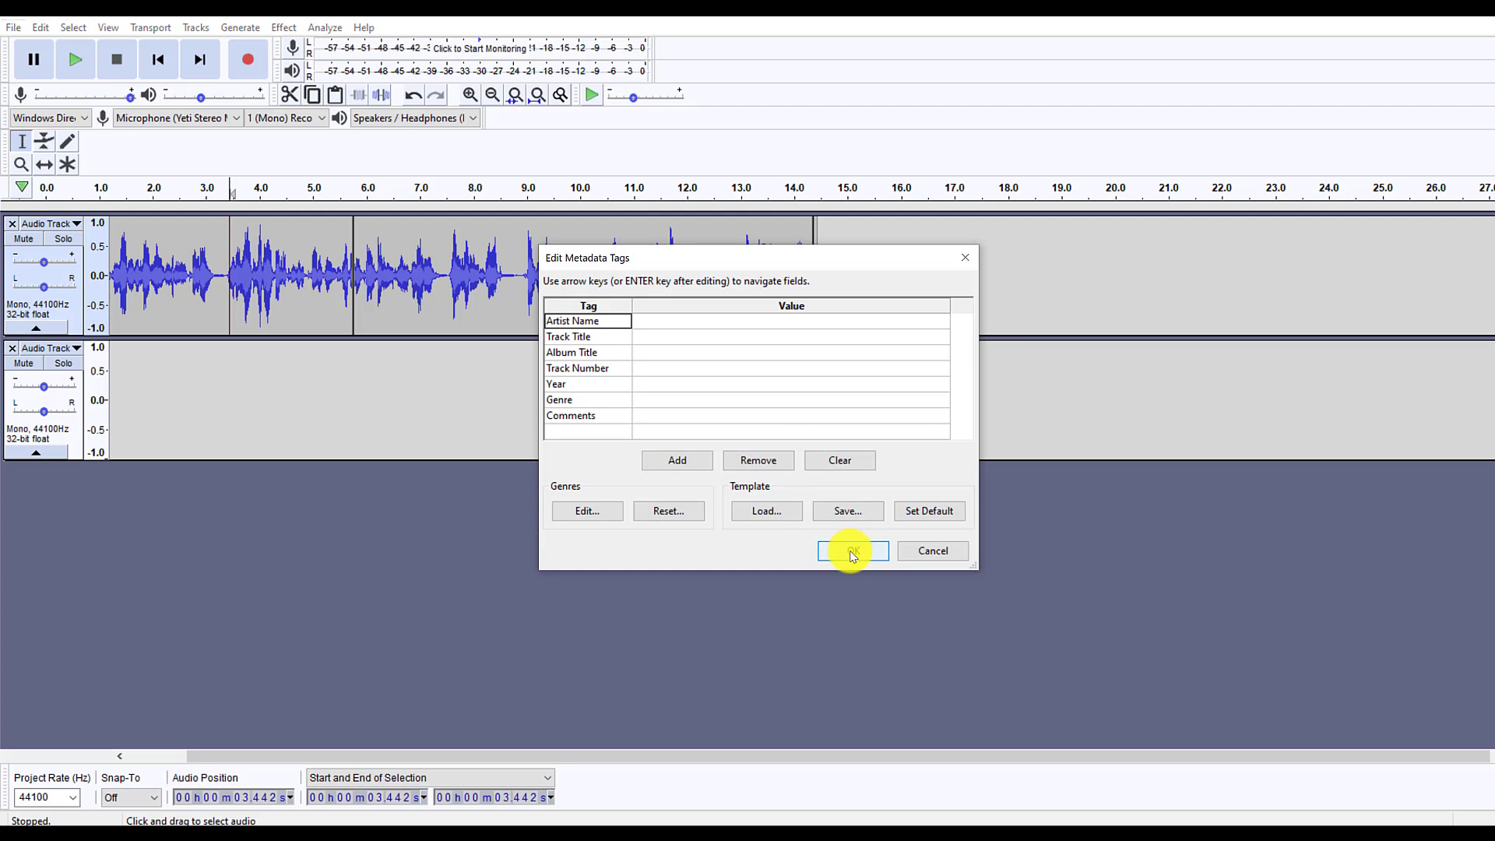
pyautogui.click(853, 553)
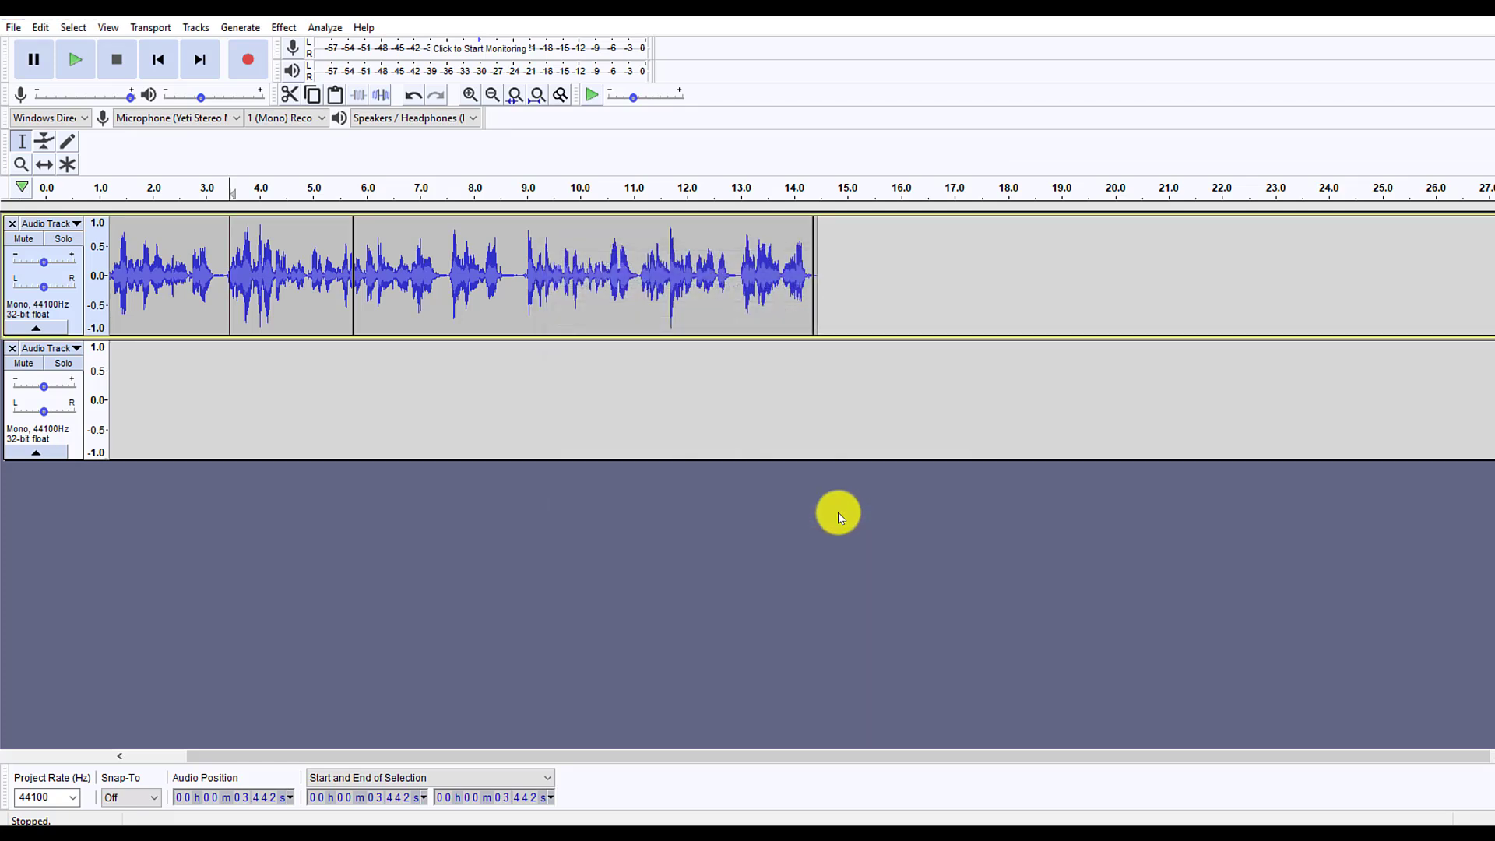